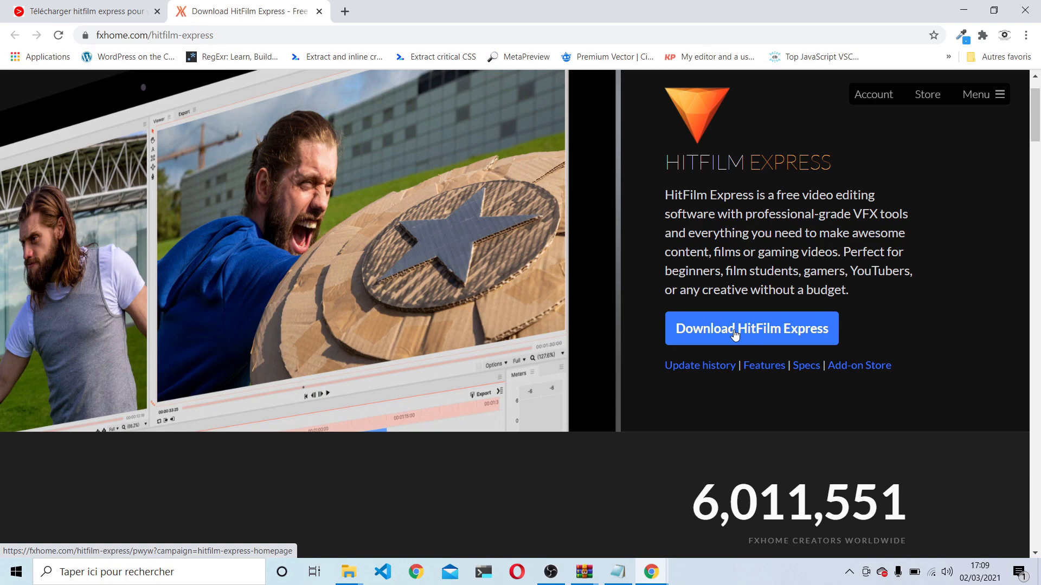
# Step: Request the free HitFilm Express download from FXhome with the pay-what-you-want amount set to 0 EUR
pyautogui.click(734, 333)
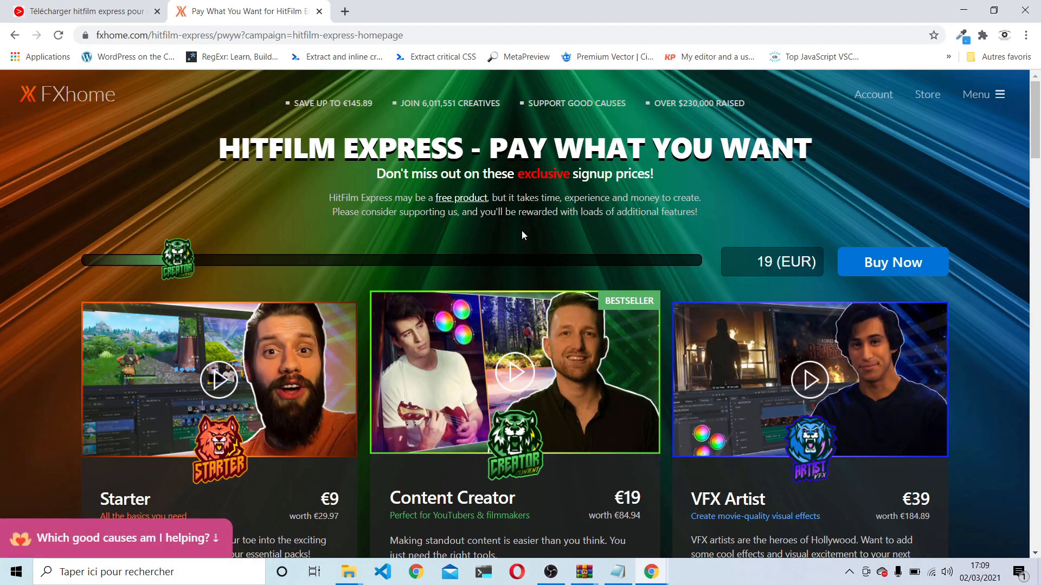
pyautogui.moveTo(145, 265); pyautogui.dragTo(49, 301)
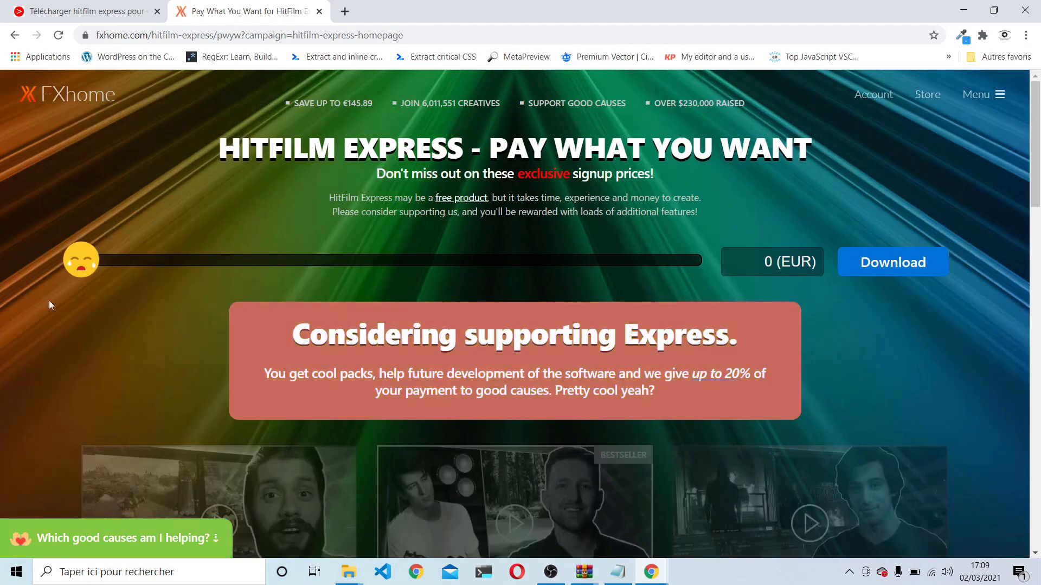
pyautogui.click(905, 268)
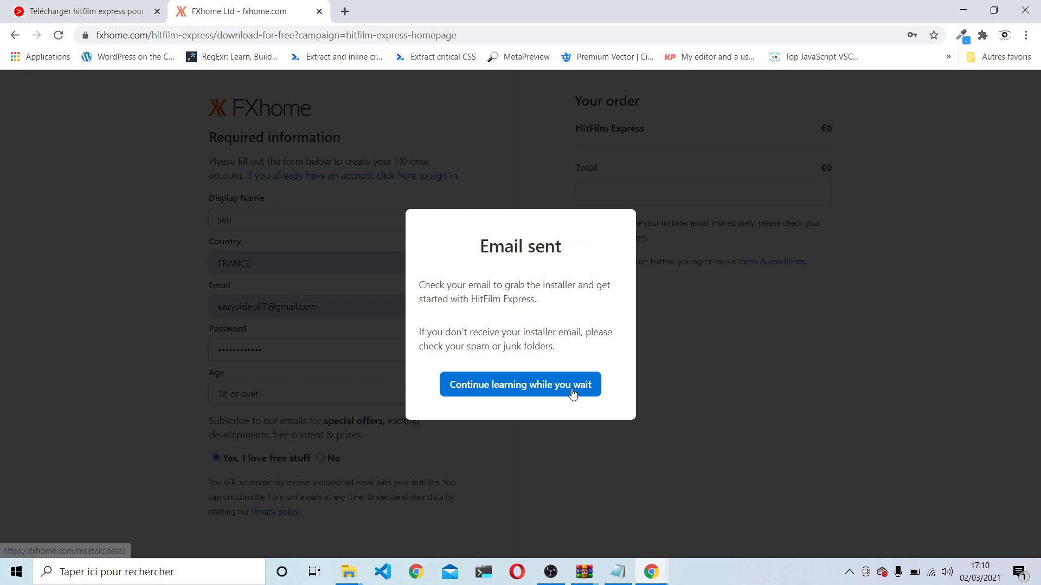
# Step: Switch to the Gmail inbox and open the FXhome message "Download your copy of HitFilm Express"
pyautogui.click(345, 11)
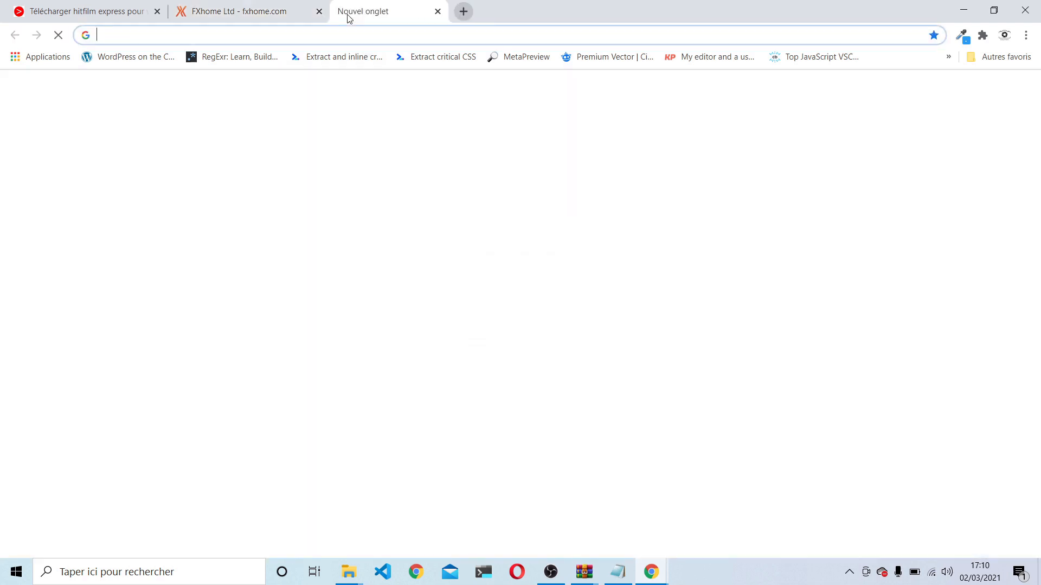
pyautogui.click(916, 98)
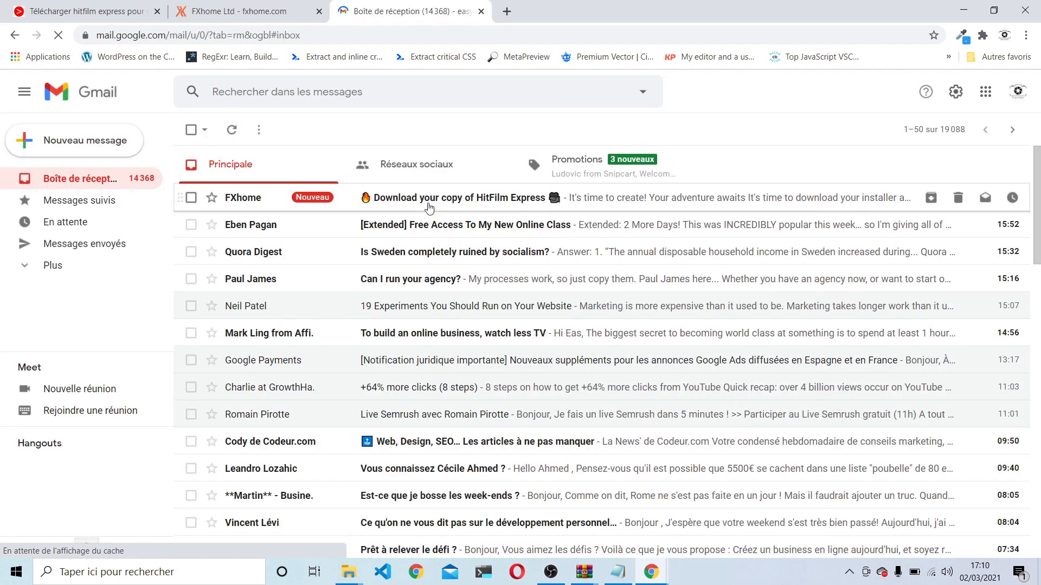
pyautogui.click(429, 209)
pyautogui.scroll(-4, 495, 271)
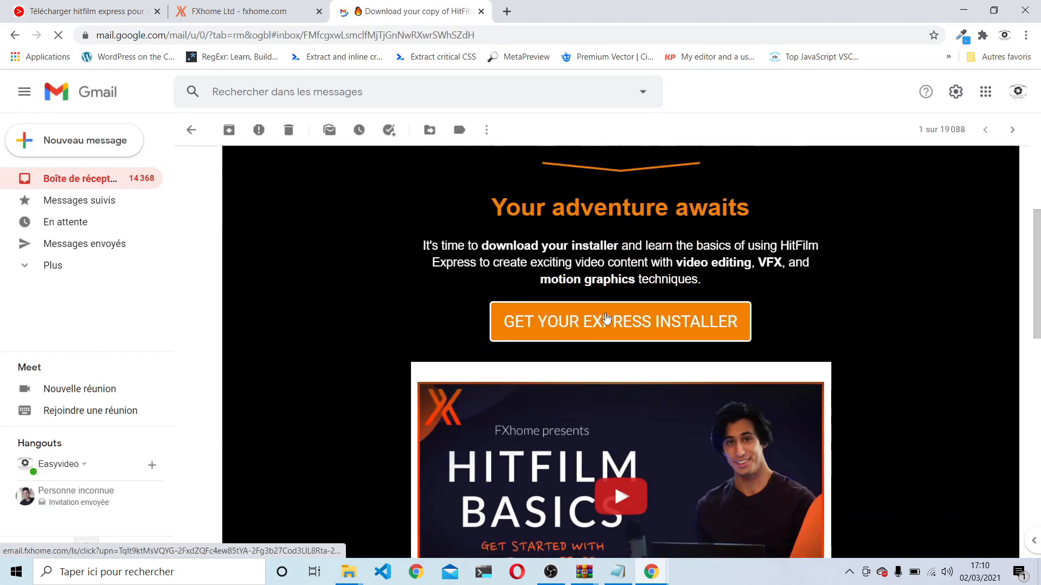
# Step: Follow the e-mail's Express installer link and download the Windows installer, version 16.0.10807
pyautogui.click(600, 320)
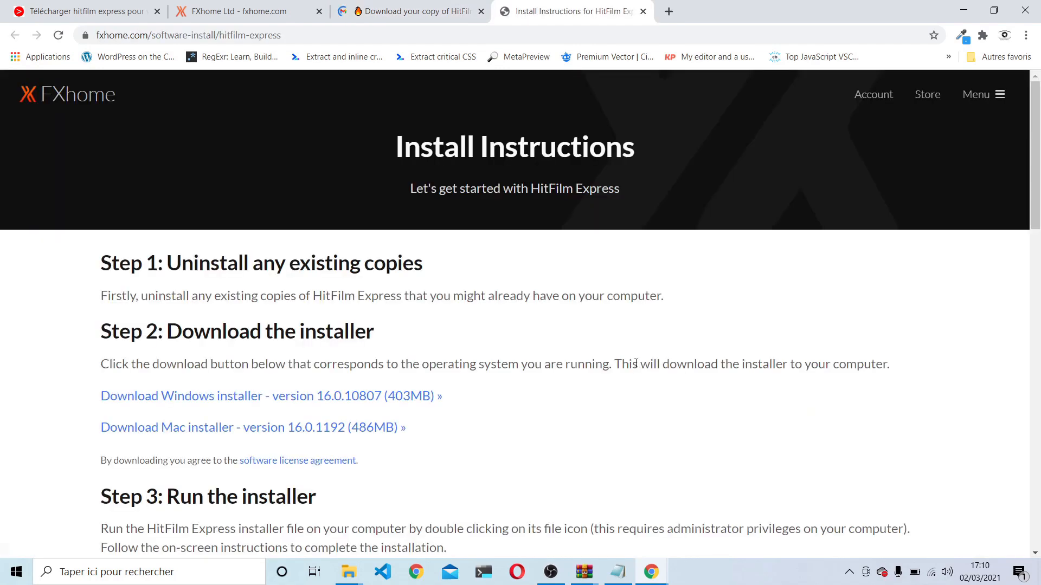
pyautogui.scroll(-2, 477, 314)
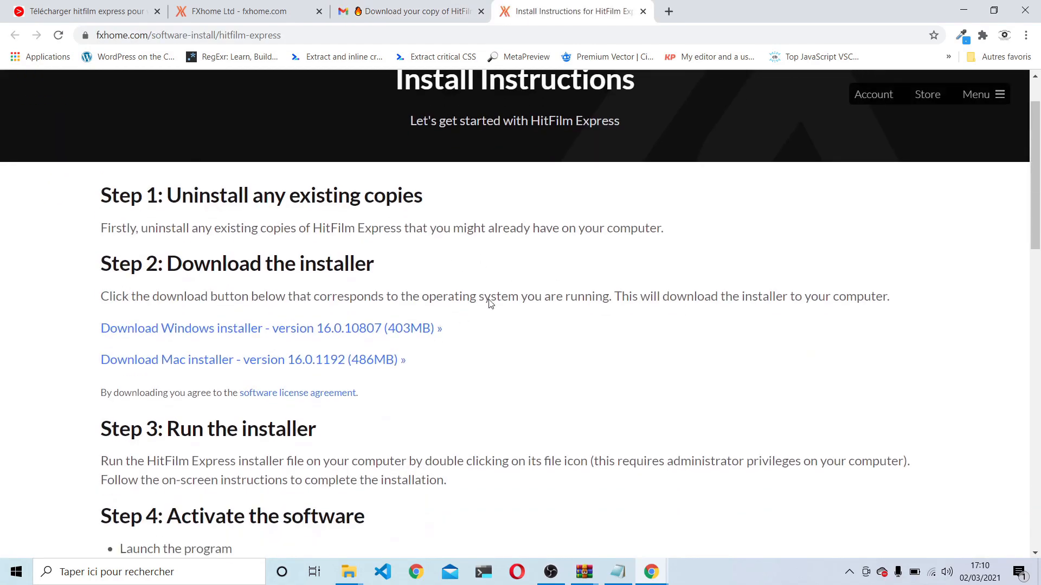
pyautogui.click(222, 329)
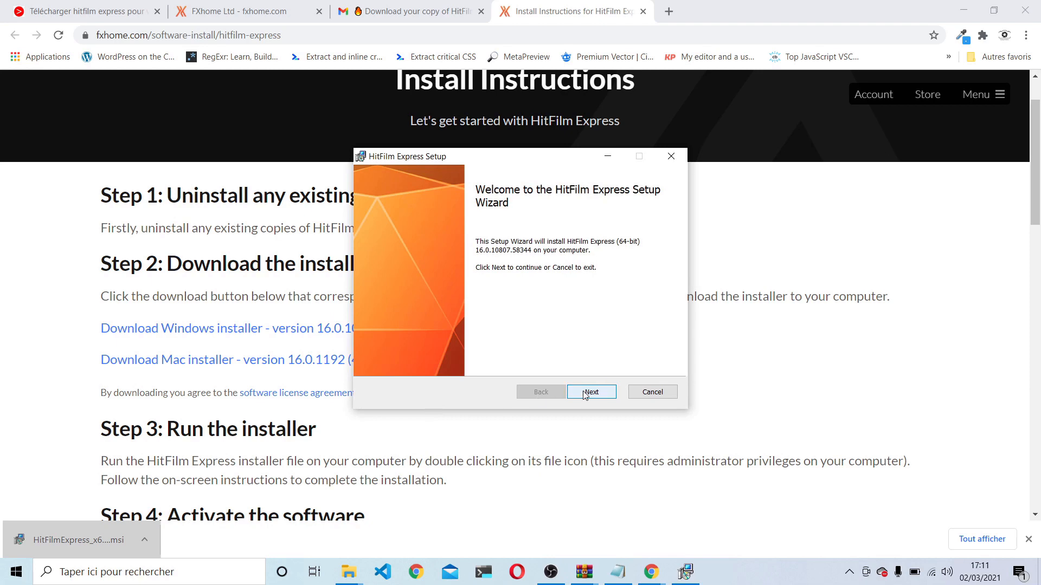
# Step: Run through the HitFilm Express setup wizard, accepting the license agreement and installing with the Typical setup type
pyautogui.click(589, 390)
pyautogui.click(415, 360)
pyautogui.click(591, 391)
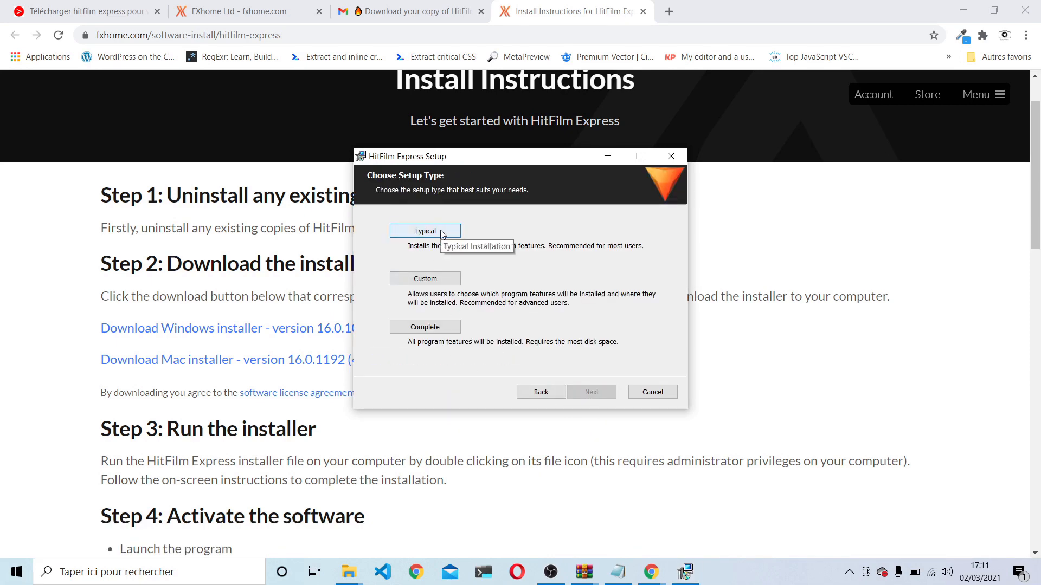
pyautogui.click(440, 233)
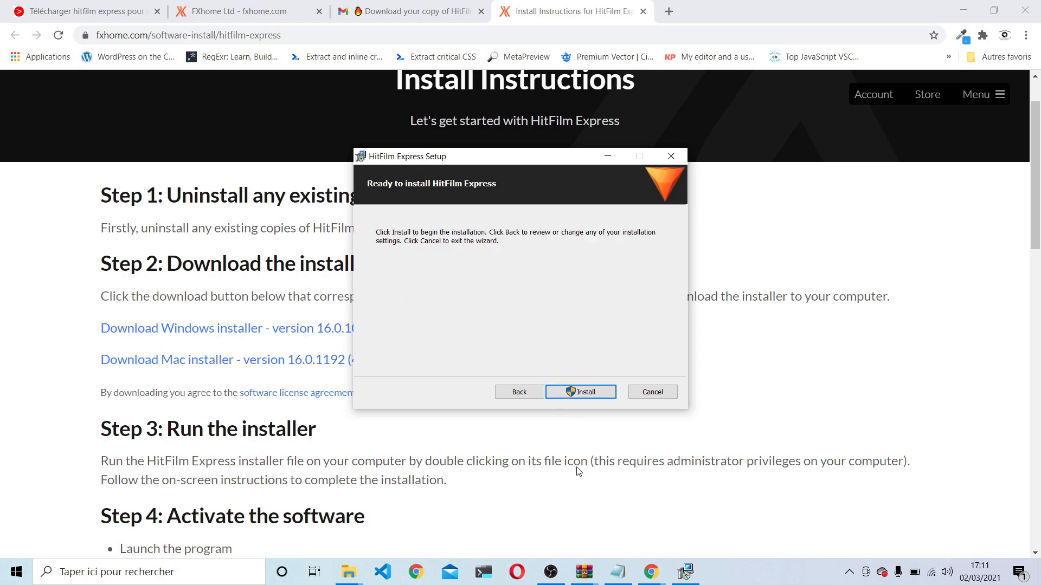
pyautogui.click(591, 393)
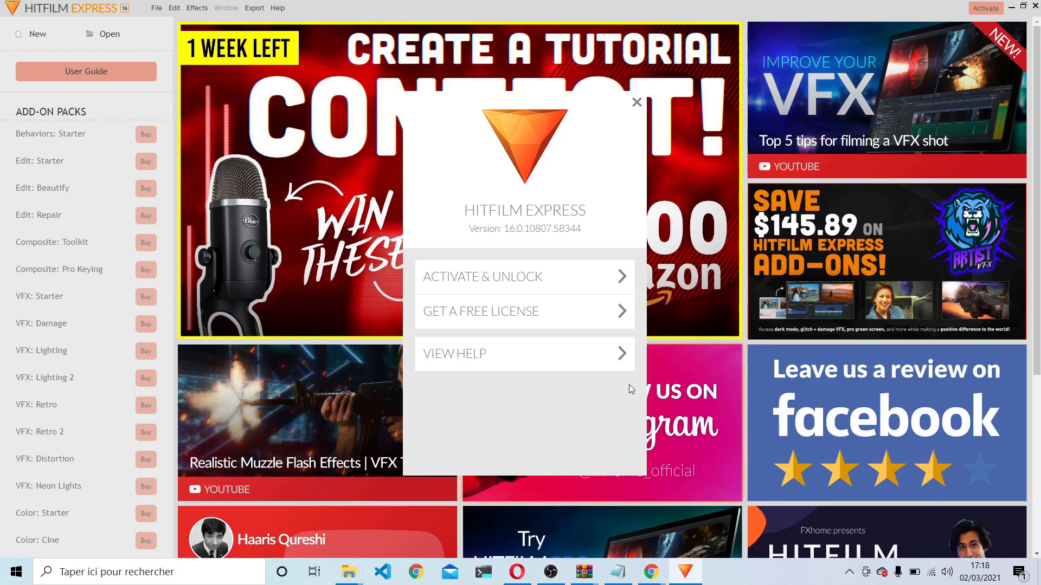
# Step: Start activating and unlocking HitFilm Express, re-enter the account password and log in to the FXhome account
pyautogui.click(518, 280)
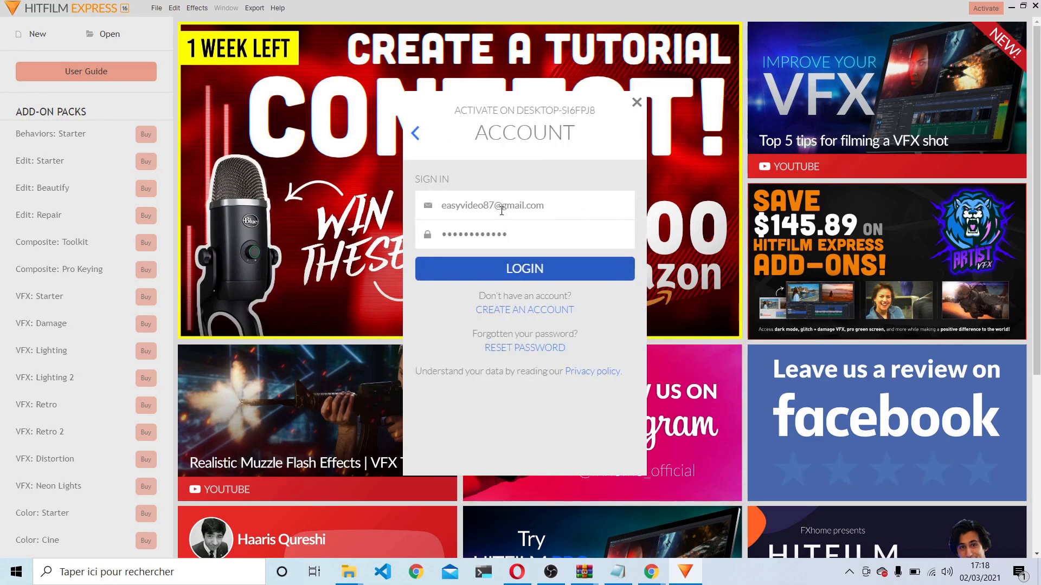
pyautogui.click(541, 235)
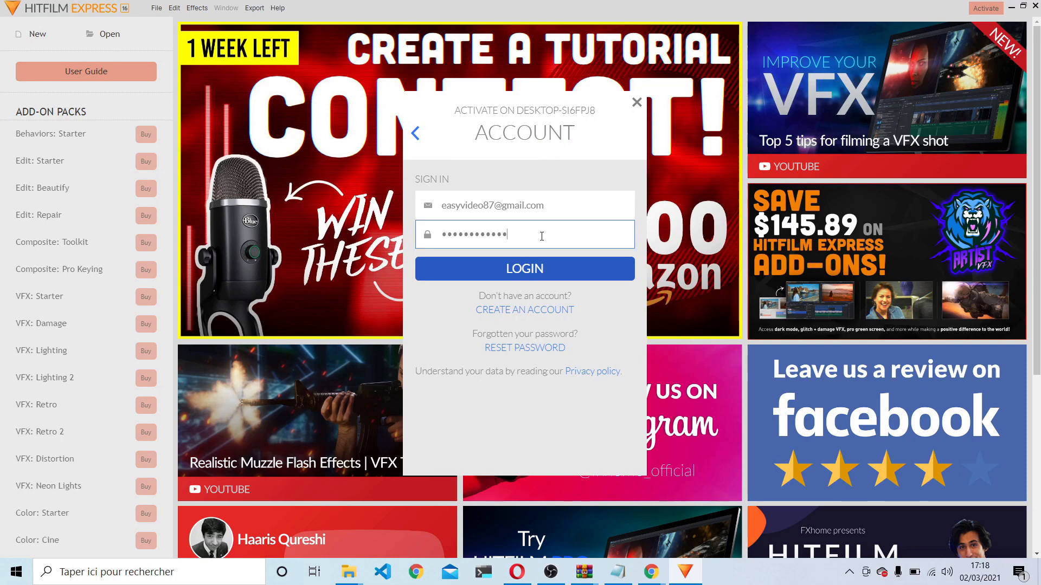
pyautogui.click(520, 269)
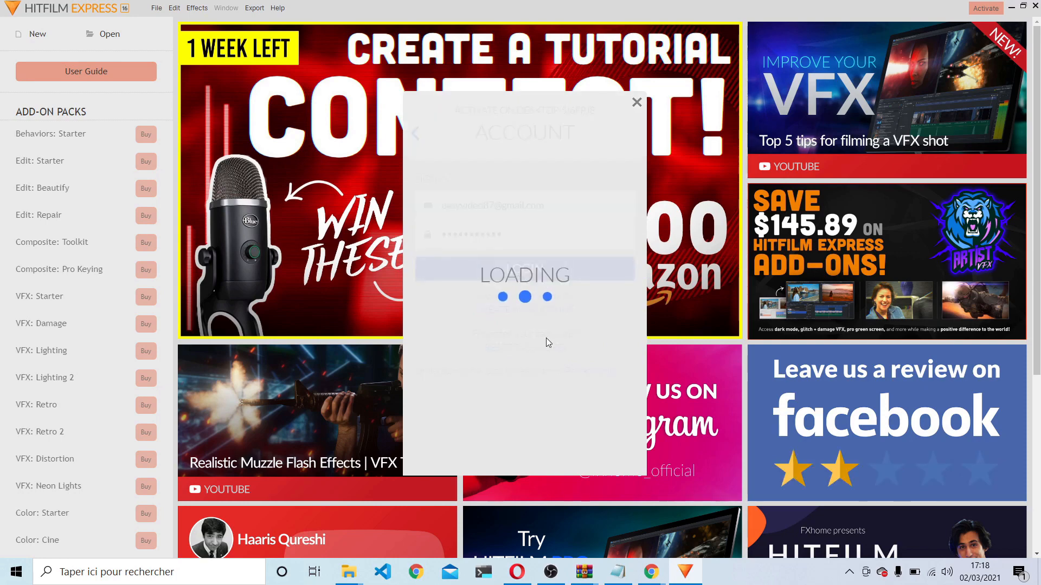
pyautogui.moveTo(515, 279); pyautogui.dragTo(428, 278)
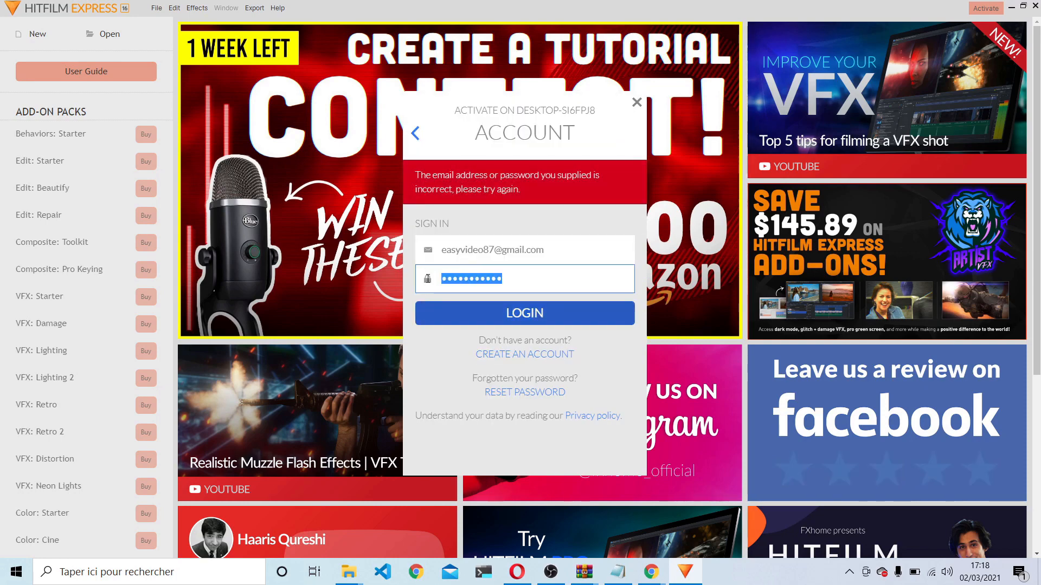
pyautogui.write('••••••••••••')
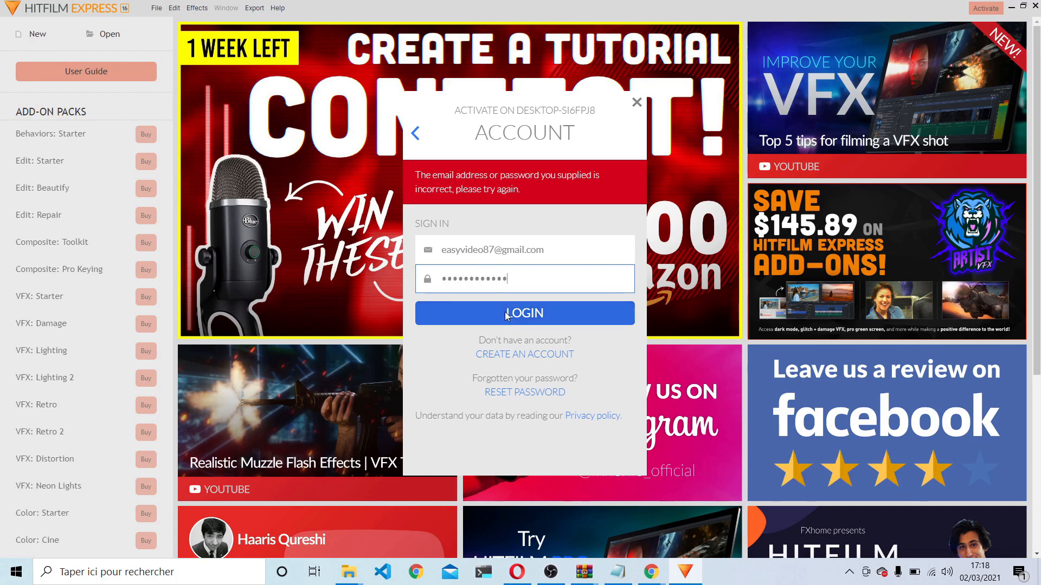
pyautogui.click(506, 313)
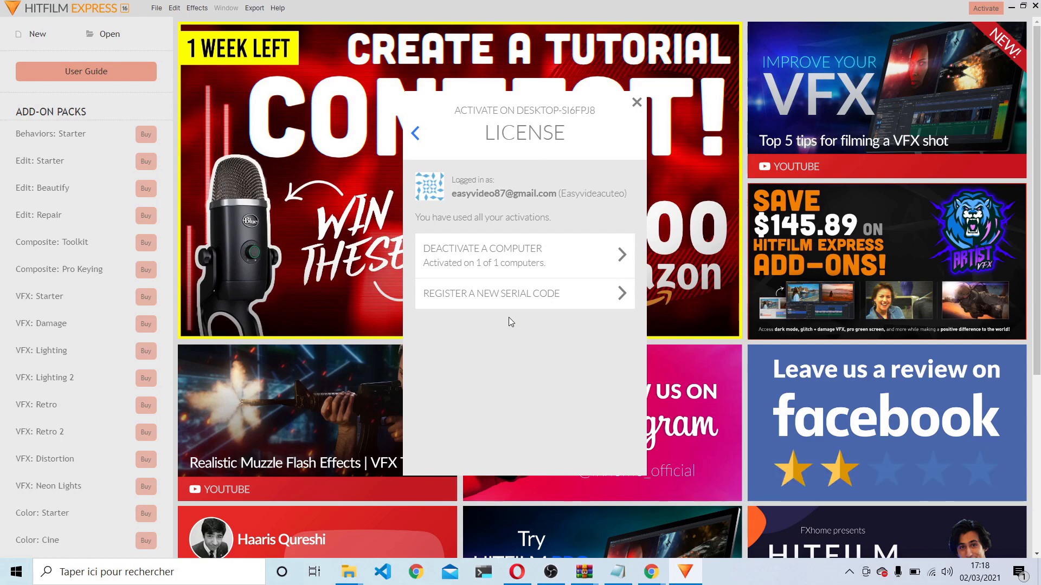
# Step: Deactivate the computer listed under the license's existing activations and dismiss the restart notice
pyautogui.click(477, 260)
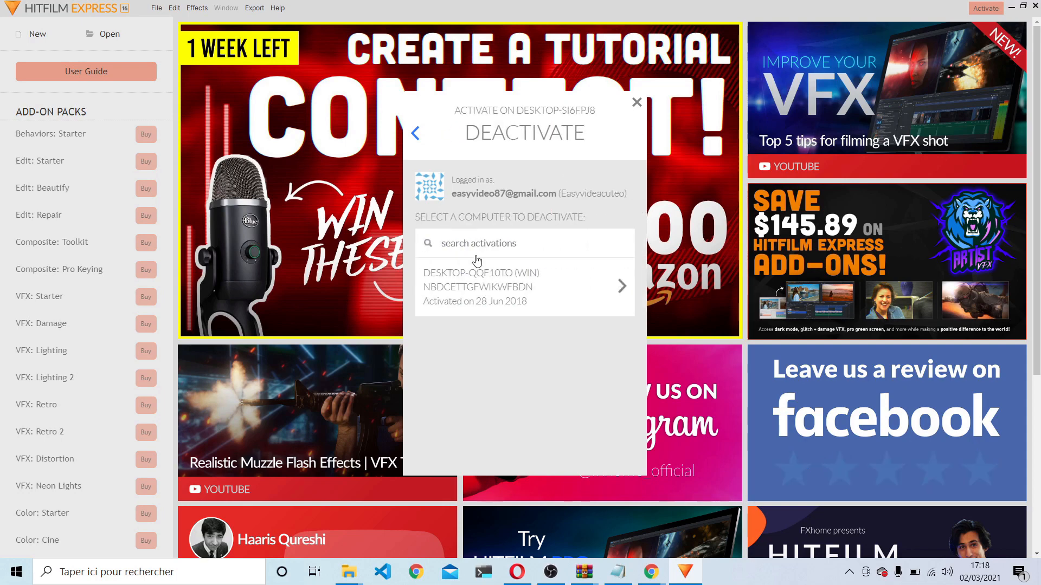
pyautogui.click(489, 283)
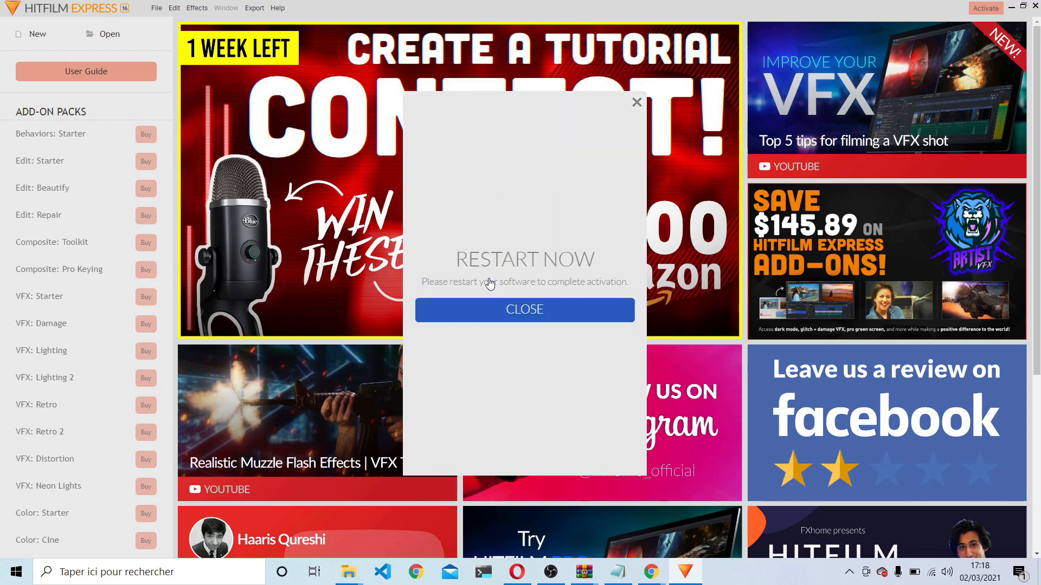
pyautogui.click(520, 310)
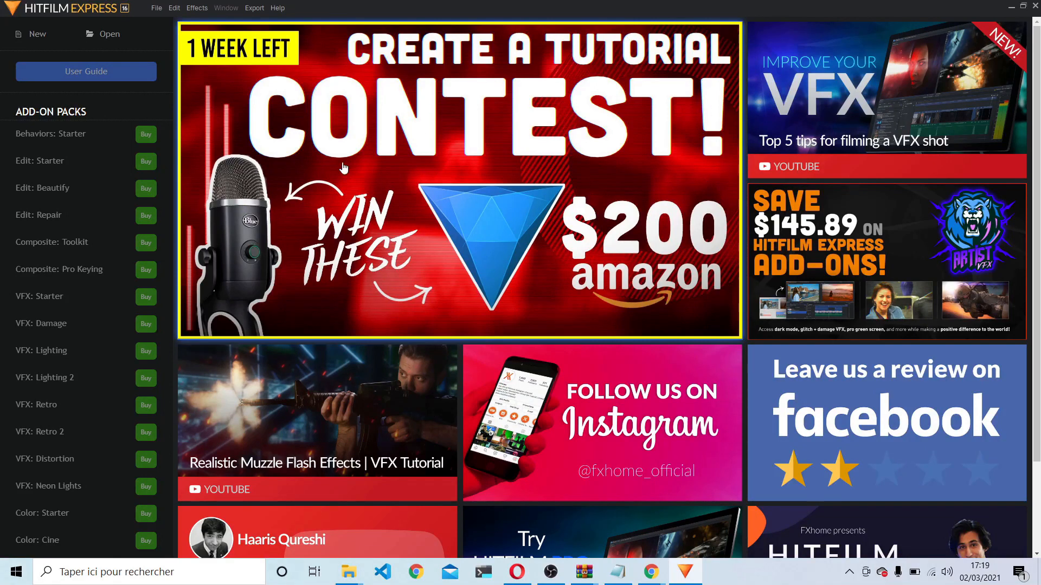
# Step: Create a new project, entering a video width of 1000 pixels and a height of 1000 pixels
pyautogui.click(156, 8)
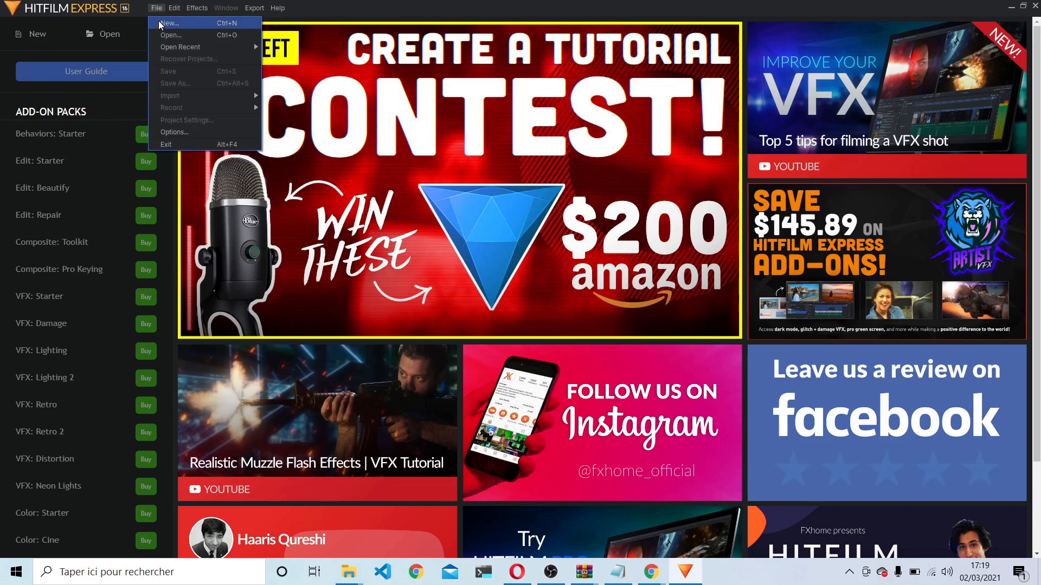
pyautogui.click(161, 23)
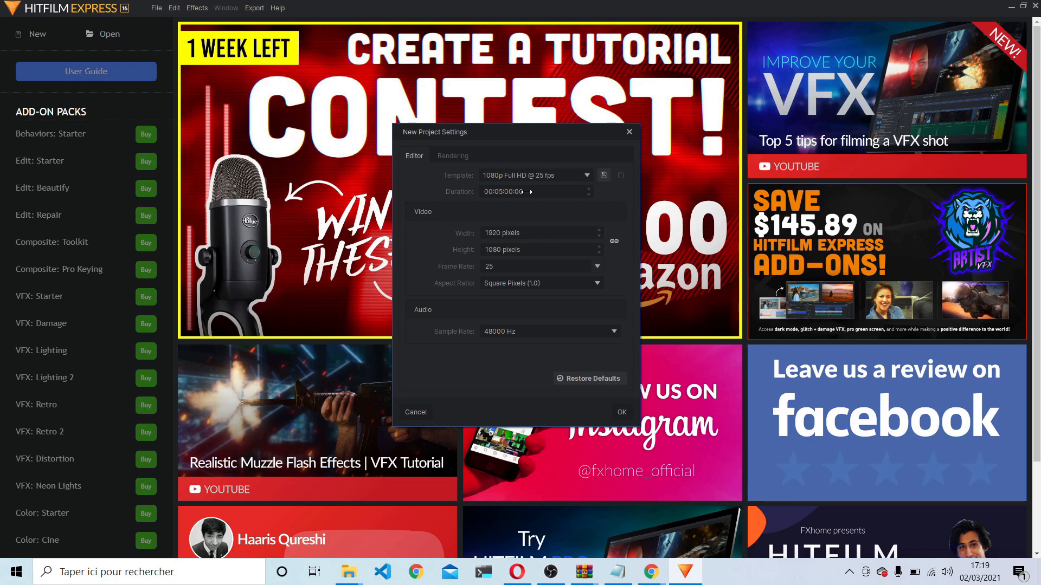
pyautogui.doubleClick(498, 233)
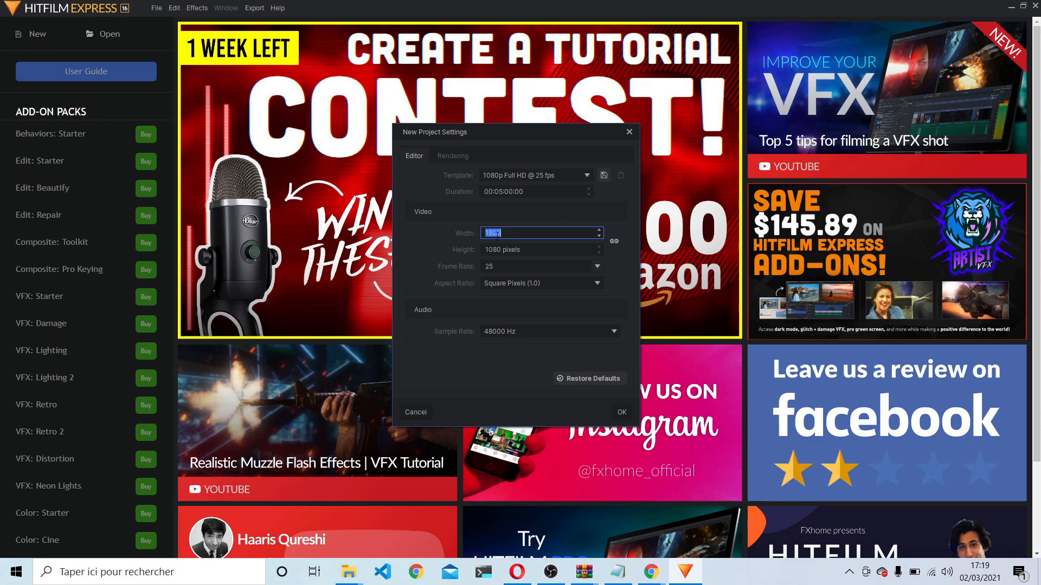
pyautogui.write('1000')
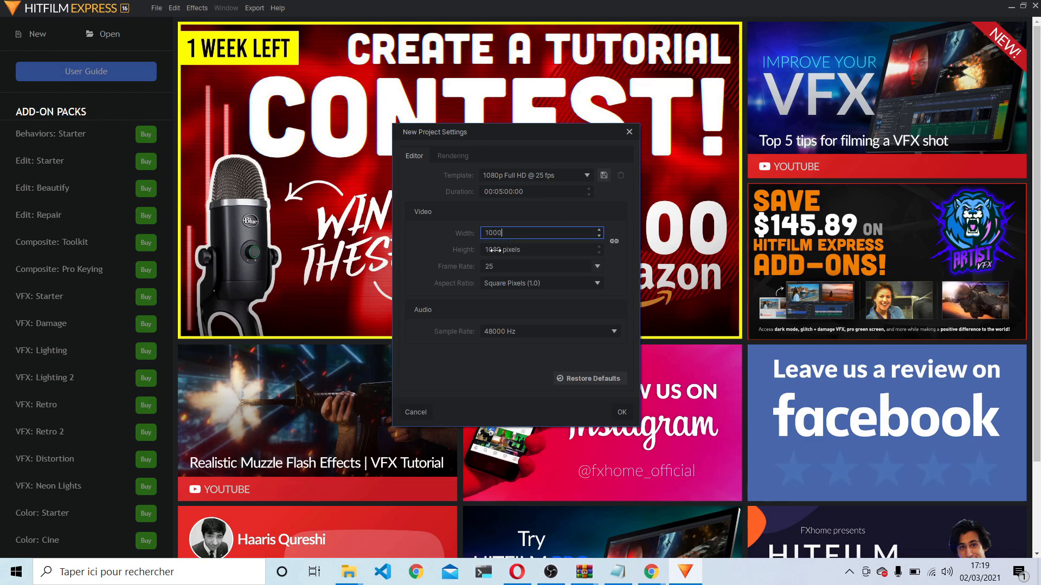
pyautogui.doubleClick(495, 250)
pyautogui.write('1000')
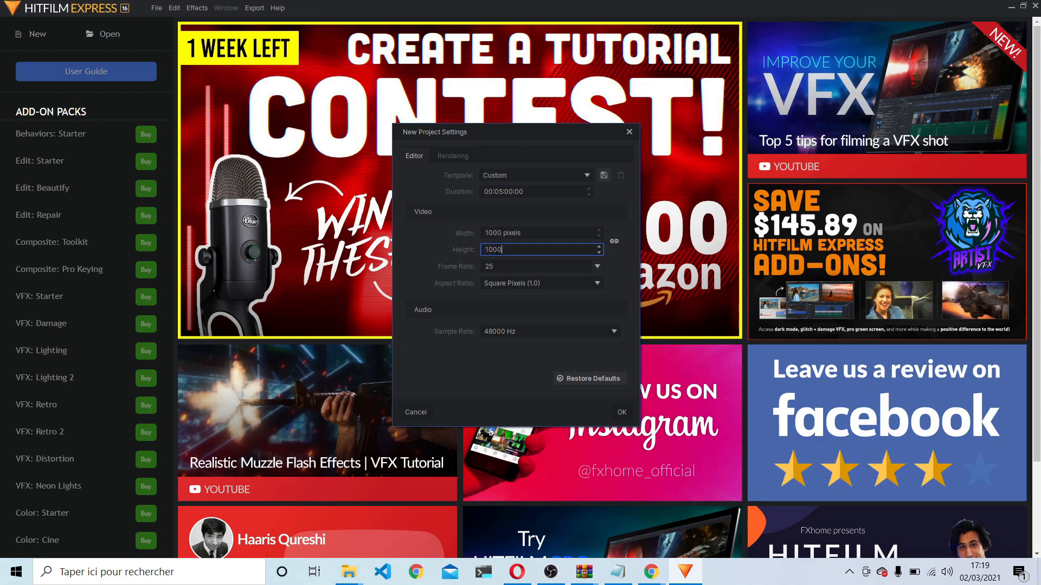
pyautogui.click(618, 415)
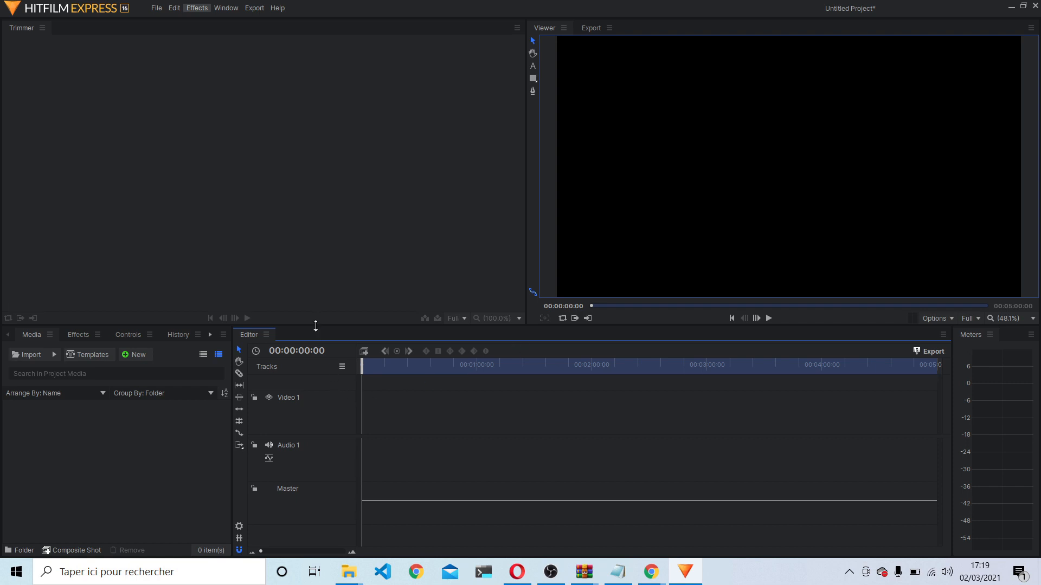
# Step: Import the clips pexels-cottonbro-5474273, production ID_3677121, production ID_4434205 and production ID_4434132 from the Téléchargements folder into the project media
pyautogui.doubleClick(133, 437)
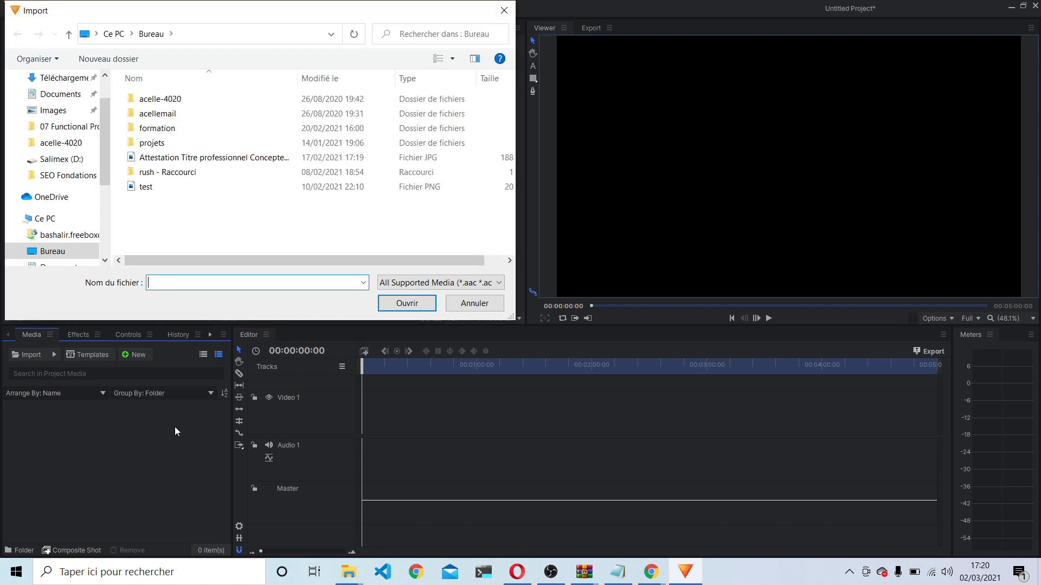
pyautogui.scroll(-1, 77, 223)
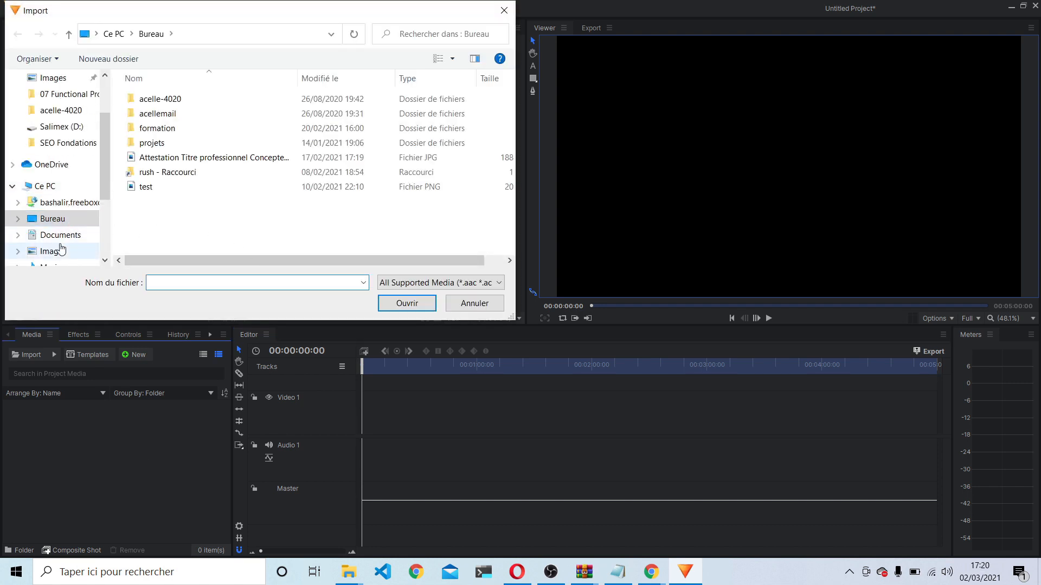
pyautogui.scroll(-2, 62, 249)
pyautogui.click(68, 218)
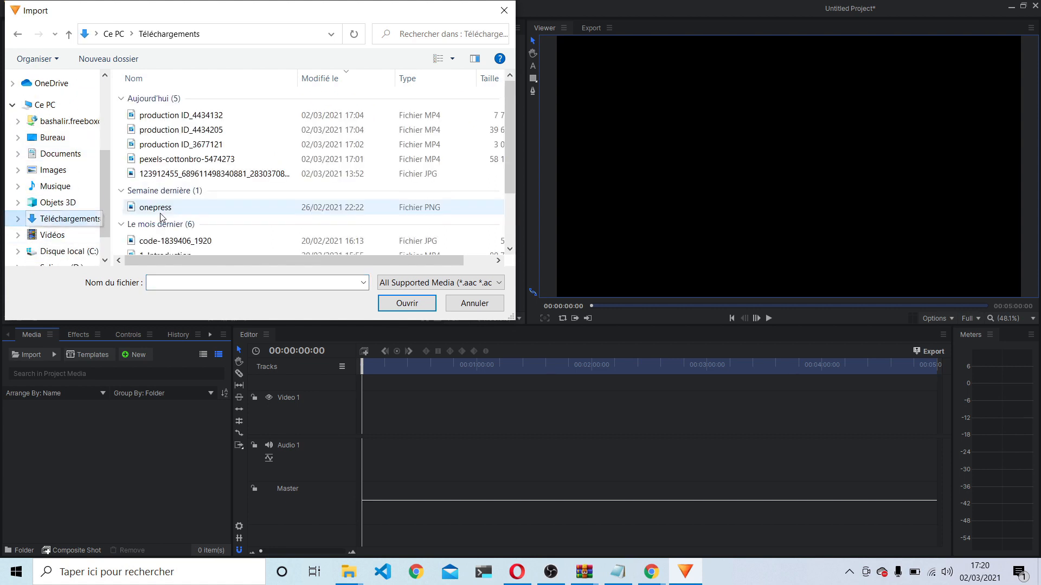
pyautogui.click(169, 176)
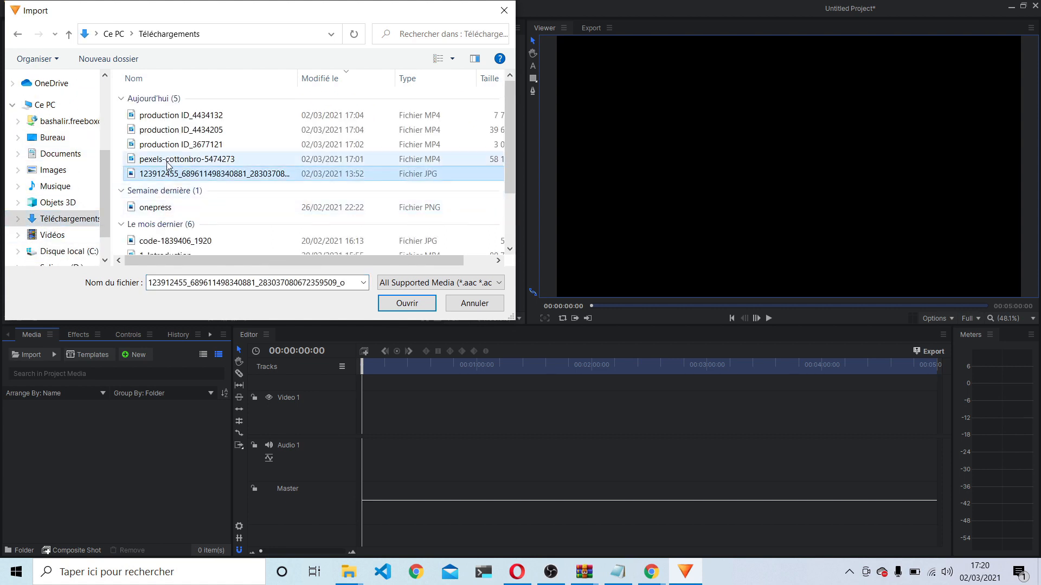
pyautogui.click(170, 162)
pyautogui.keyDown('shift'); pyautogui.click(174, 114); pyautogui.keyUp('shift')
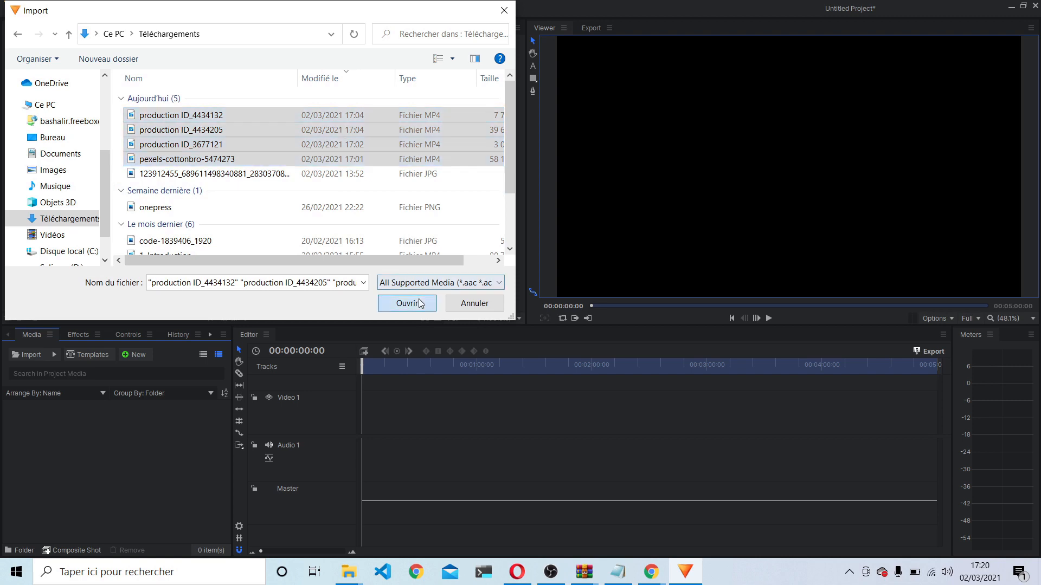
pyautogui.click(419, 301)
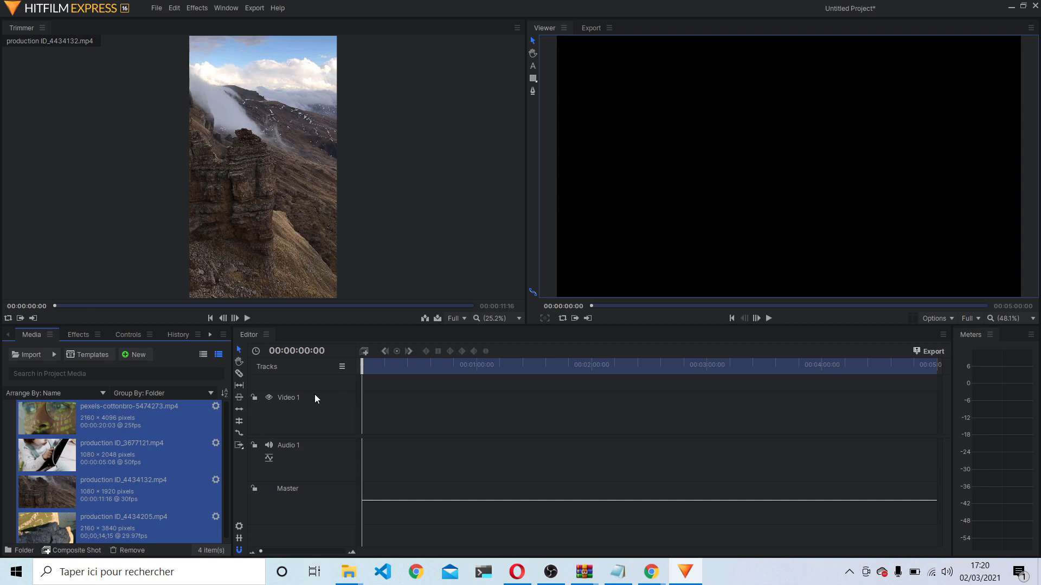
# Step: Preview the imported clips pexels-cottonbro-5474273, production ID_3677121 and production ID_4434132 individually in the Trimmer
pyautogui.click(69, 459)
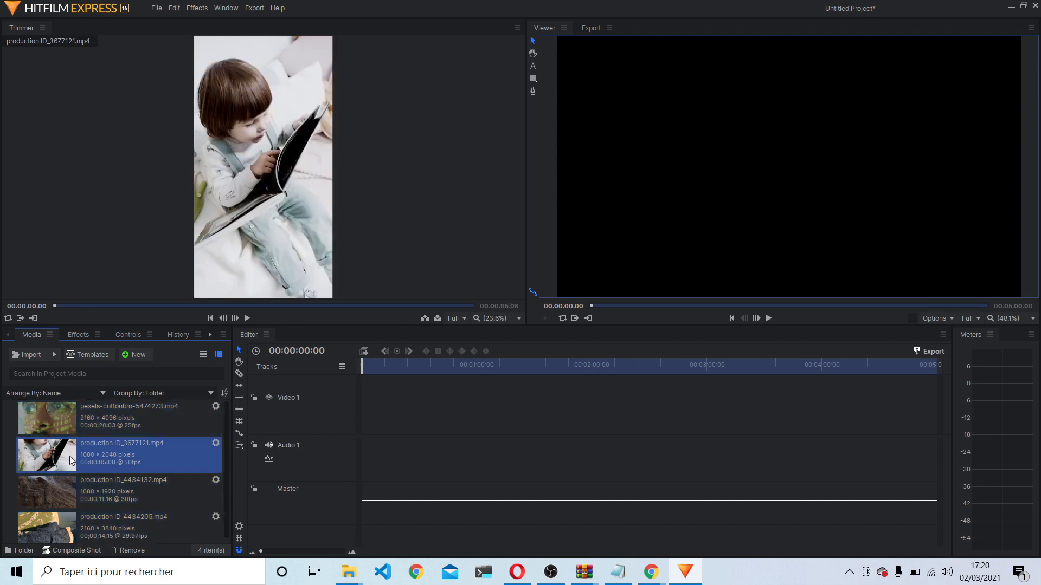
pyautogui.click(132, 426)
pyautogui.click(133, 454)
pyautogui.click(141, 505)
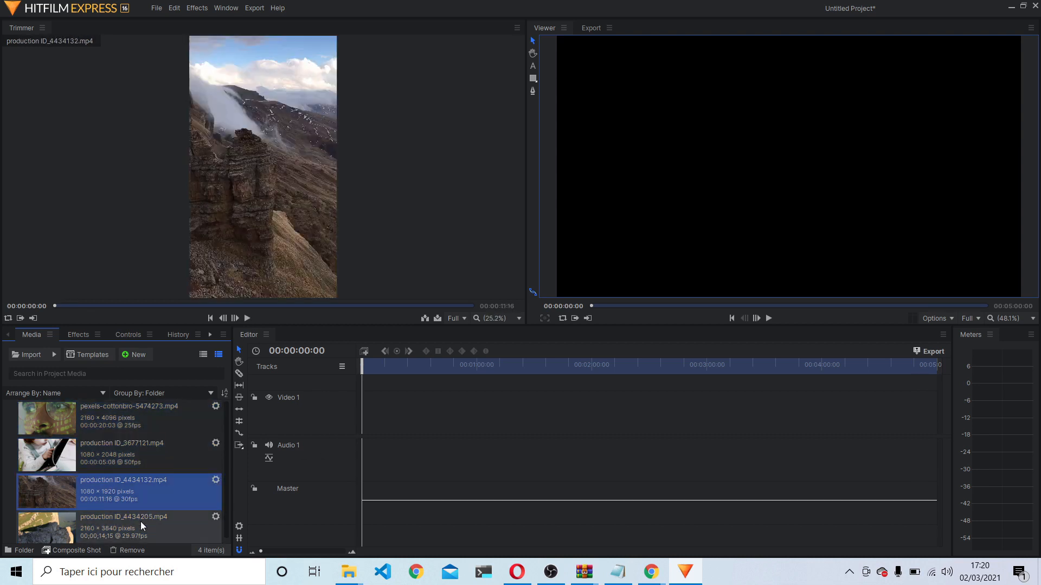
# Step: Preview the production ID_4434205 clip in the Trimmer
pyautogui.click(140, 522)
pyautogui.scroll(1, 162, 493)
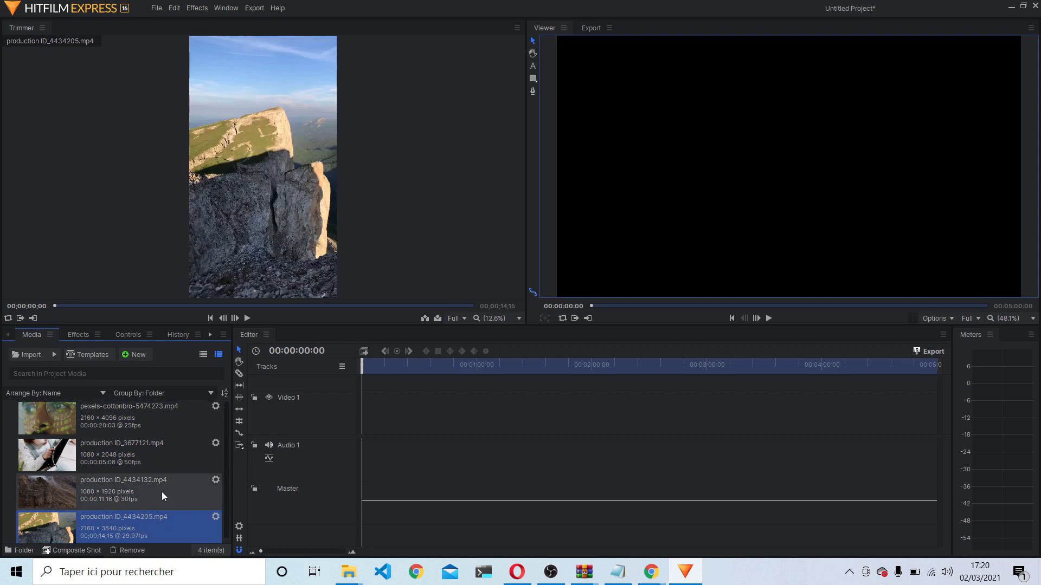
# Step: Trim pexels-cottonbro-5474273 to the range 00:00:04:22 to 00:00:09:18 and place the section at the start of Video 1
pyautogui.click(112, 428)
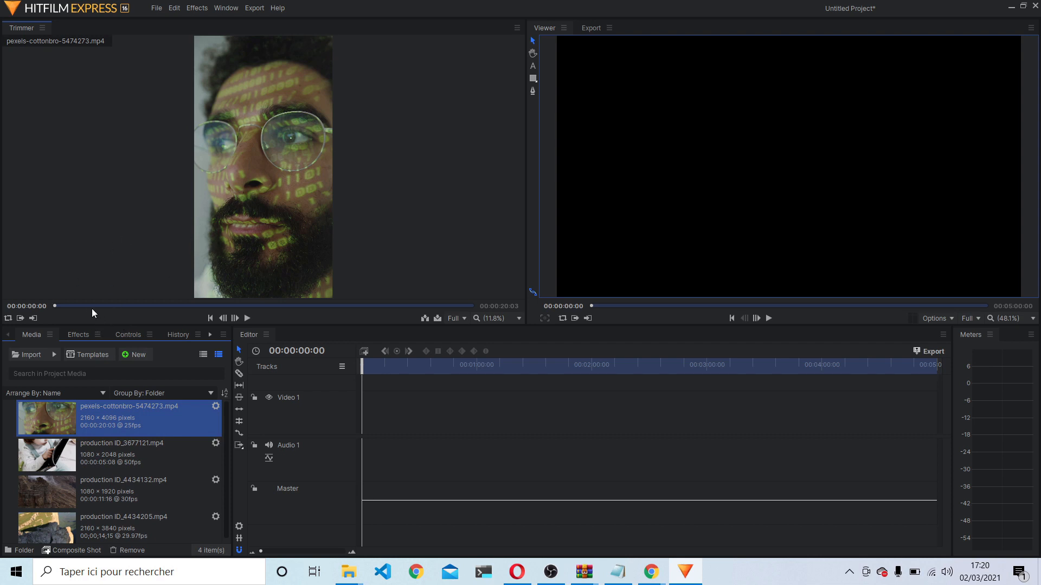
pyautogui.moveTo(93, 308); pyautogui.dragTo(155, 306)
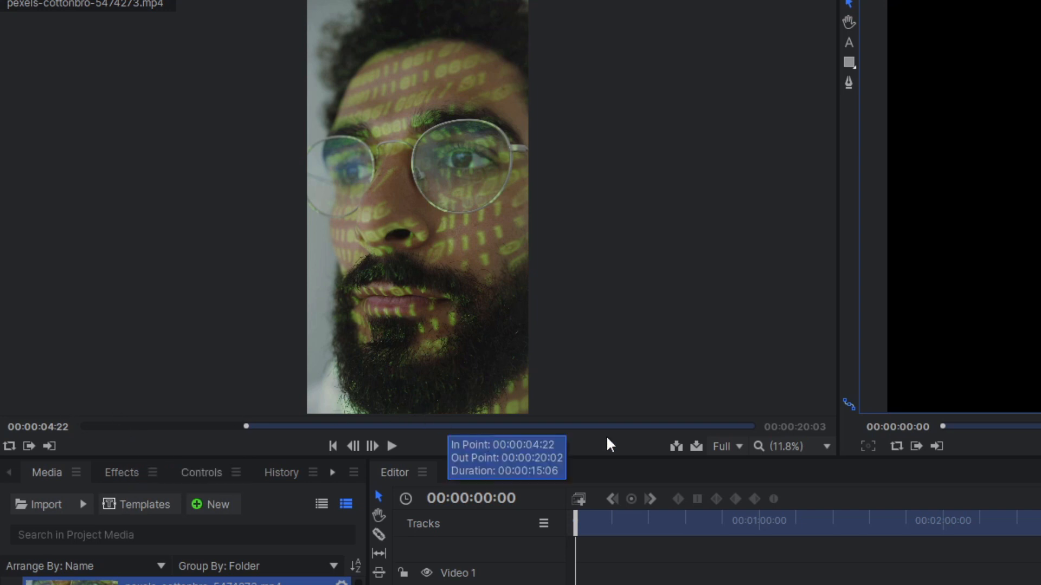
pyautogui.moveTo(356, 428); pyautogui.dragTo(407, 426)
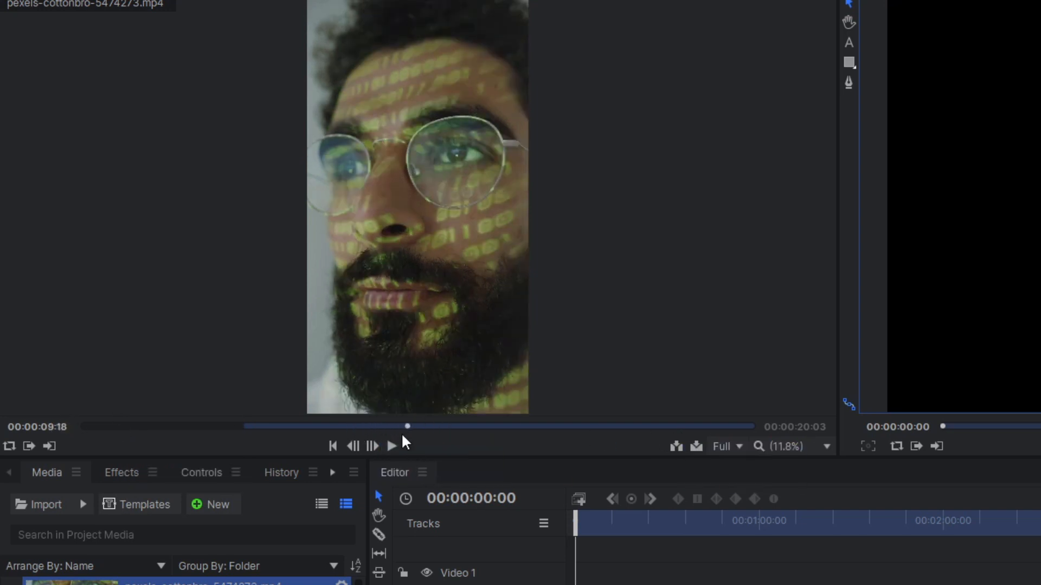
pyautogui.press('o')
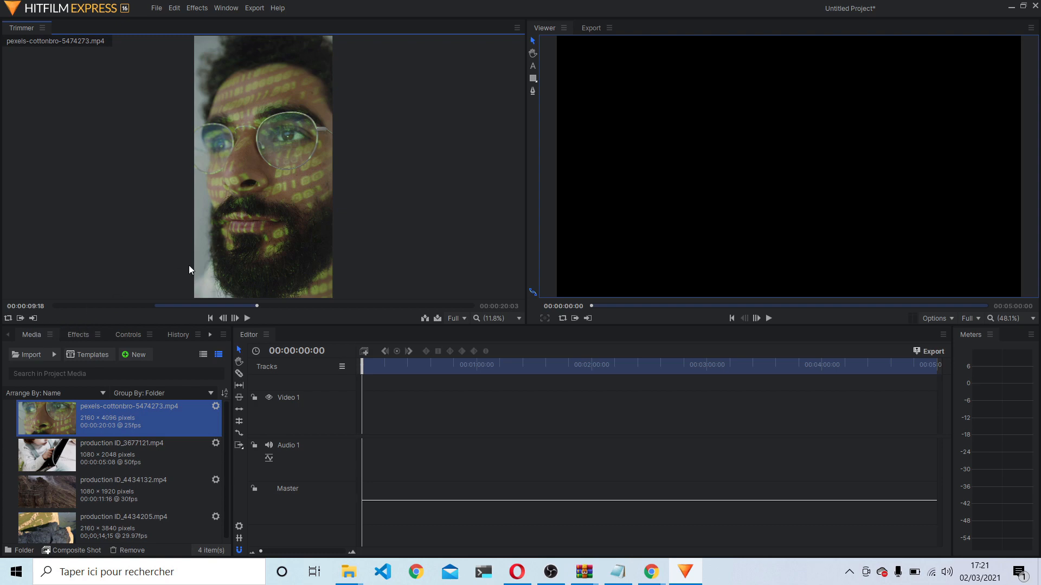
pyautogui.moveTo(252, 191); pyautogui.dragTo(363, 417)
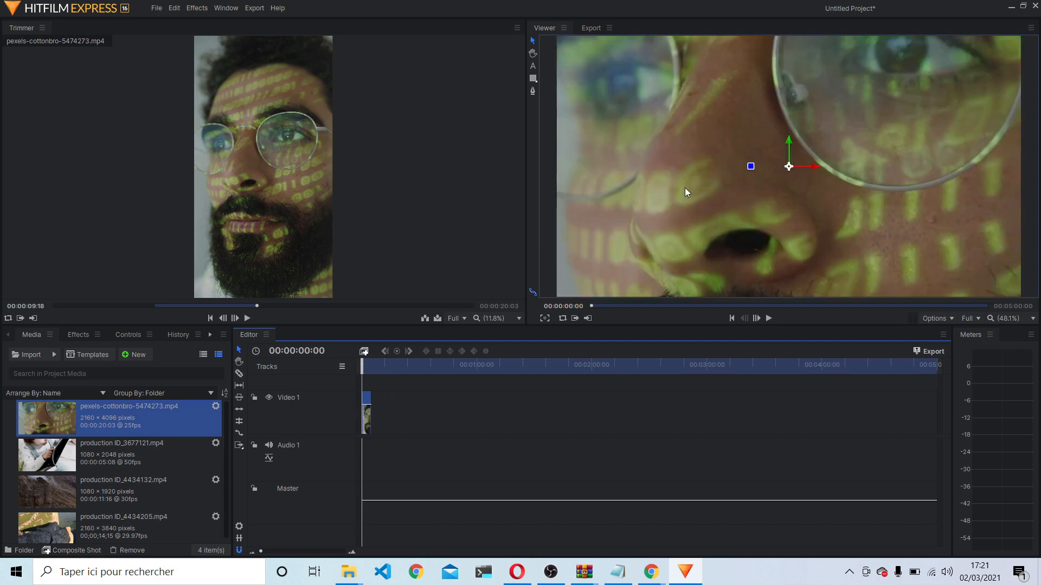
pyautogui.scroll(-5, 751, 115)
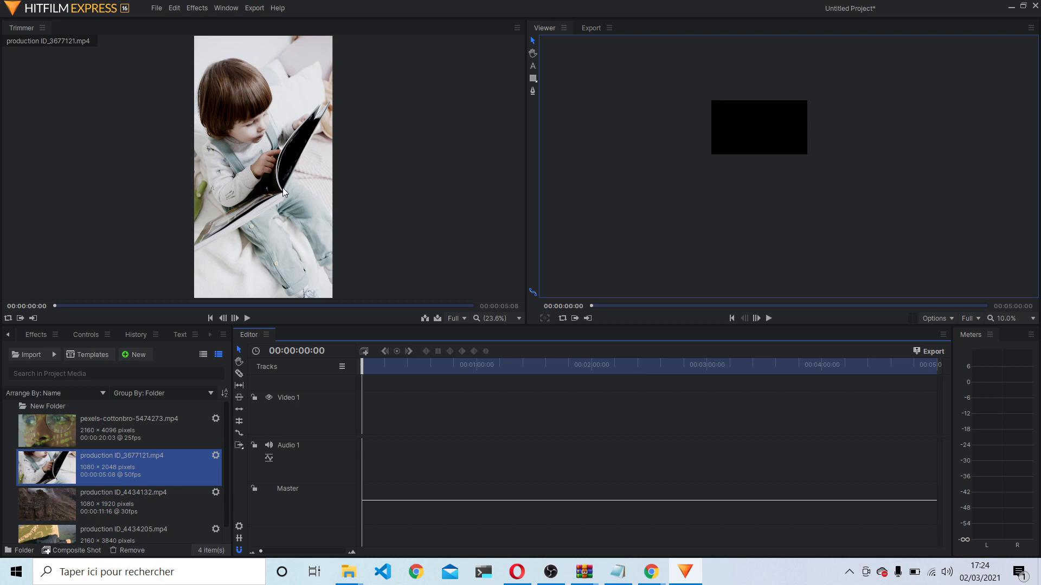
# Step: Add production ID_3677121 at the start of Video 1, changing the Editor Sequence's settings to match the clip
pyautogui.moveTo(111, 471); pyautogui.dragTo(389, 426)
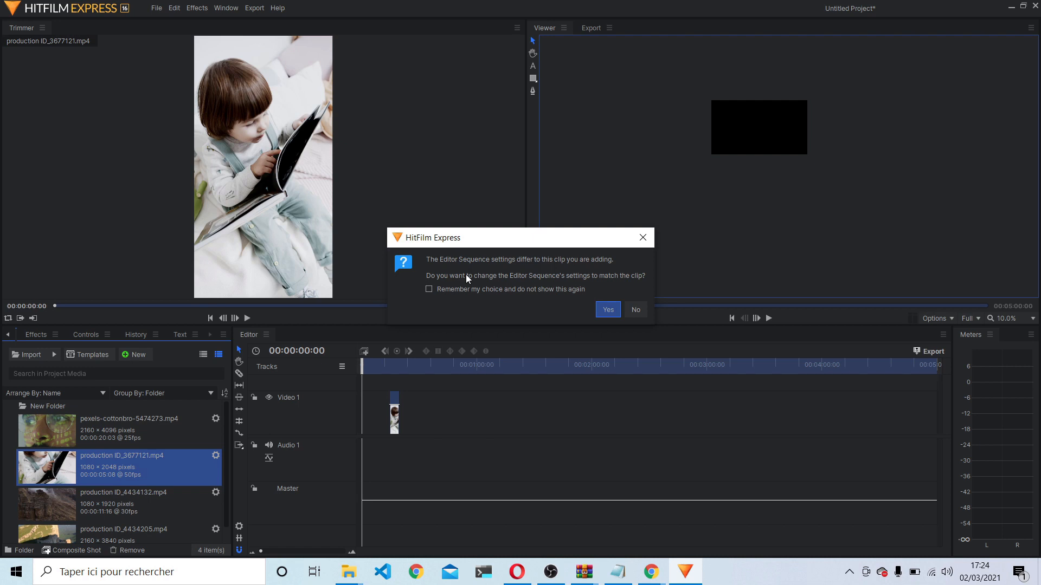
pyautogui.click(607, 311)
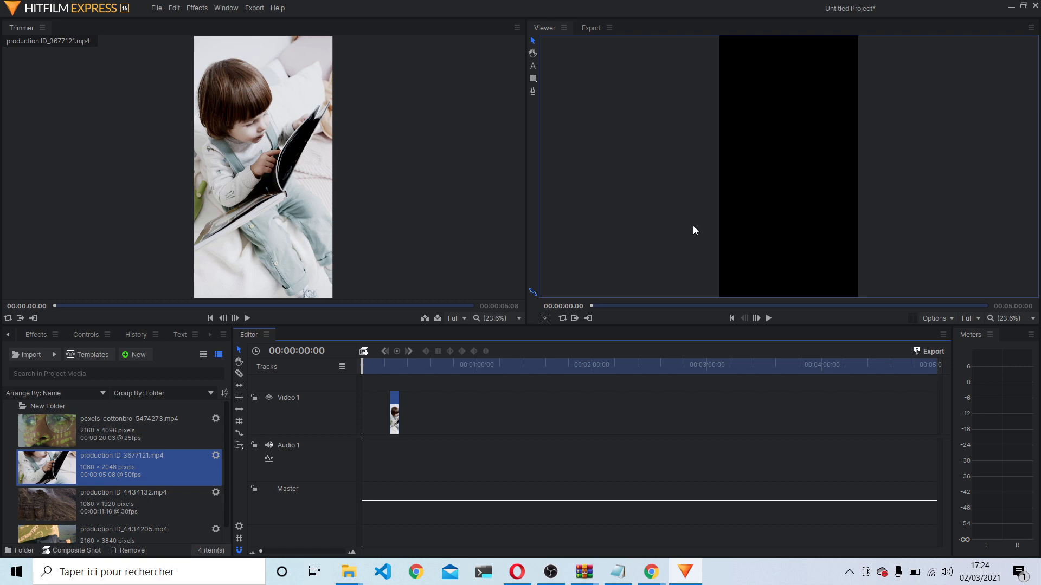
pyautogui.moveTo(395, 418); pyautogui.dragTo(365, 414)
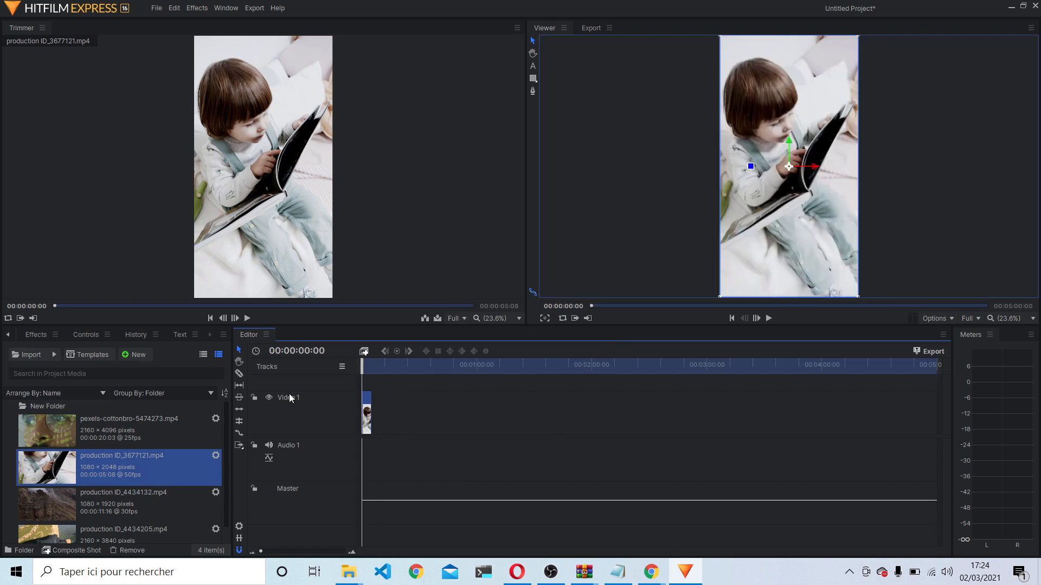
# Step: Trim production ID_4434132 to a section ending at 00:00:05:14 and place it on Video 1 after the production ID_3677121 clip
pyautogui.moveTo(359, 363); pyautogui.dragTo(373, 363)
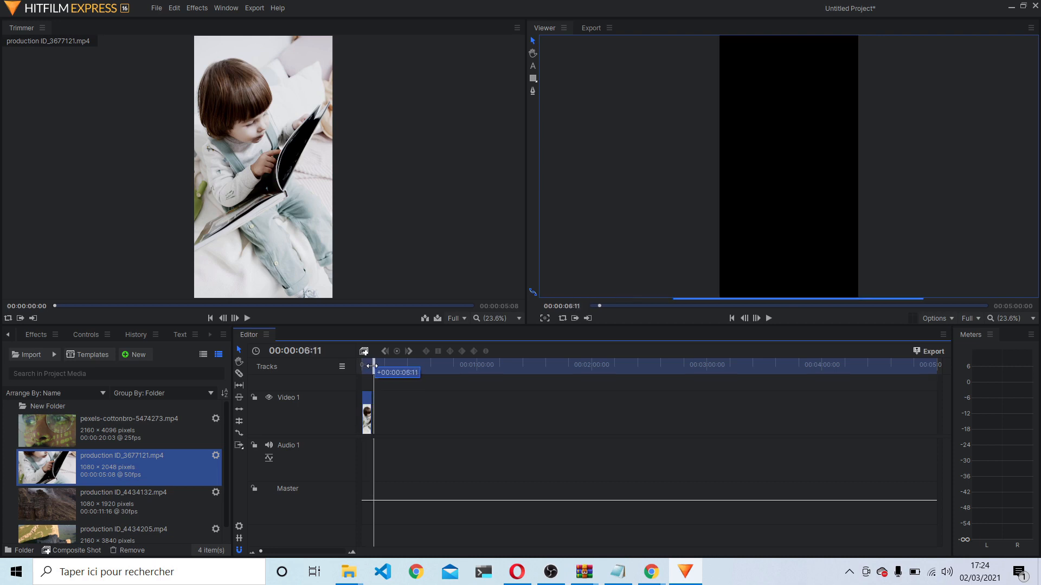
pyautogui.click(67, 506)
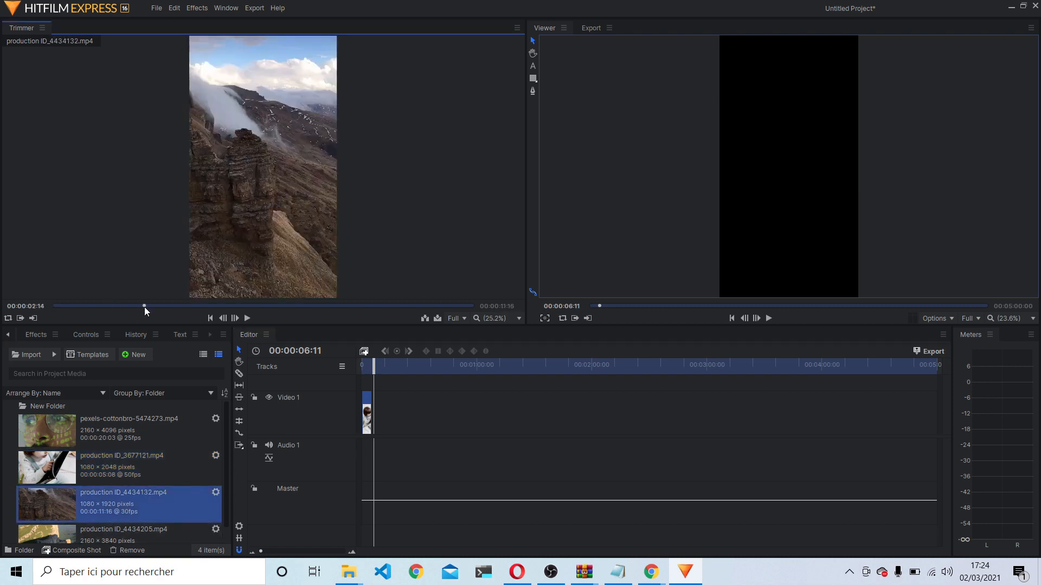
pyautogui.moveTo(144, 307); pyautogui.dragTo(252, 308)
pyautogui.press('o')
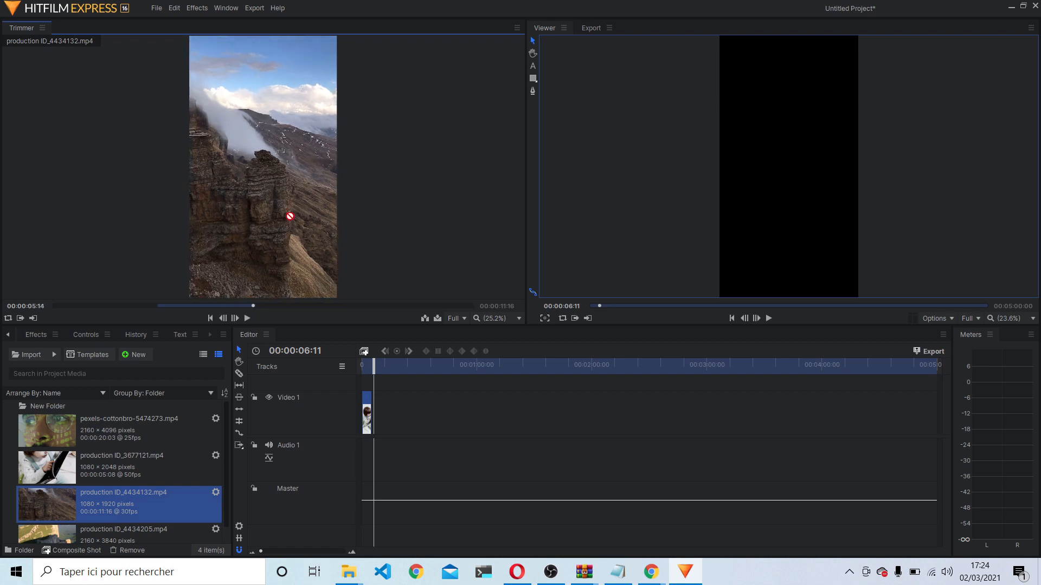
pyautogui.moveTo(288, 215); pyautogui.dragTo(378, 424)
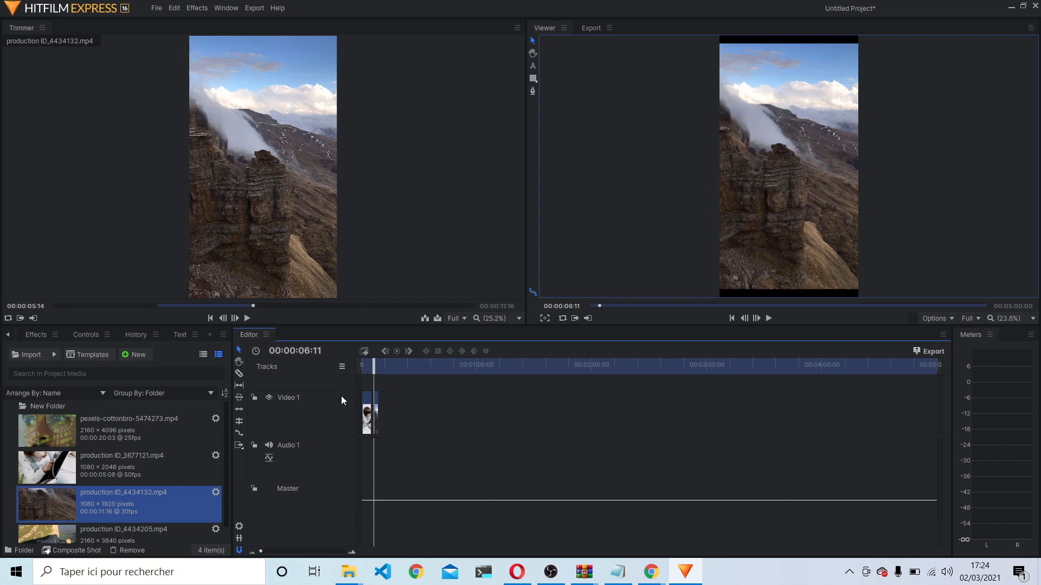
# Step: Trim production ID_4434205 to the range 00;00;06;17 to 00;00;09;03 and place the section after the other clips on Video 1
pyautogui.scroll(-1, 136, 461)
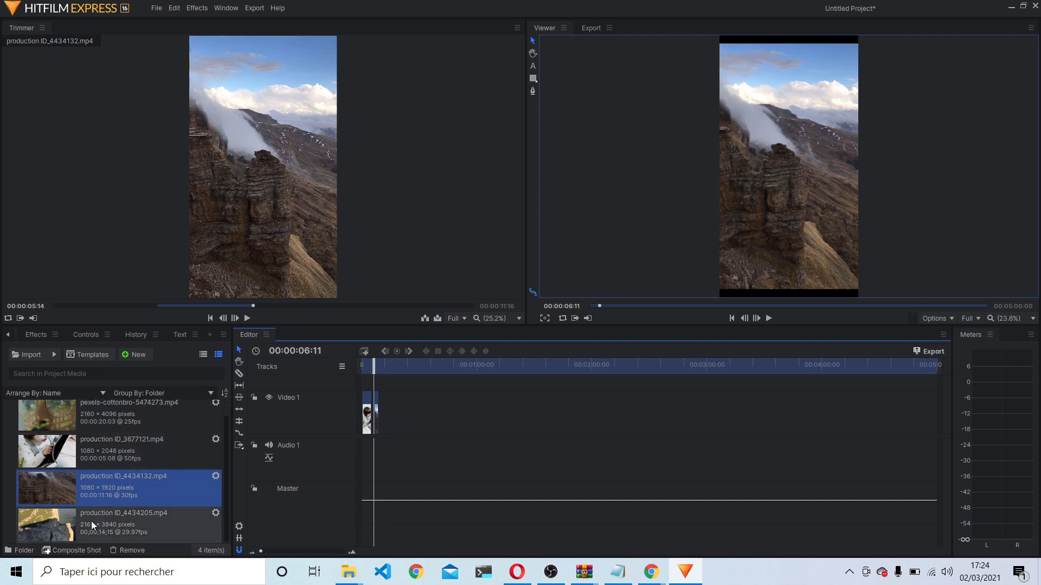
pyautogui.click(86, 521)
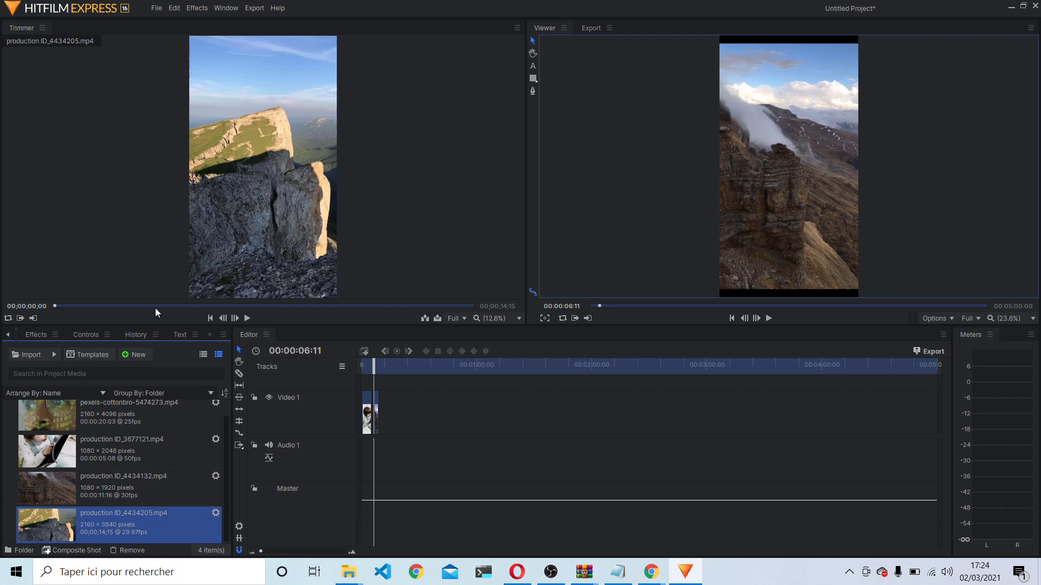
pyautogui.click(244, 307)
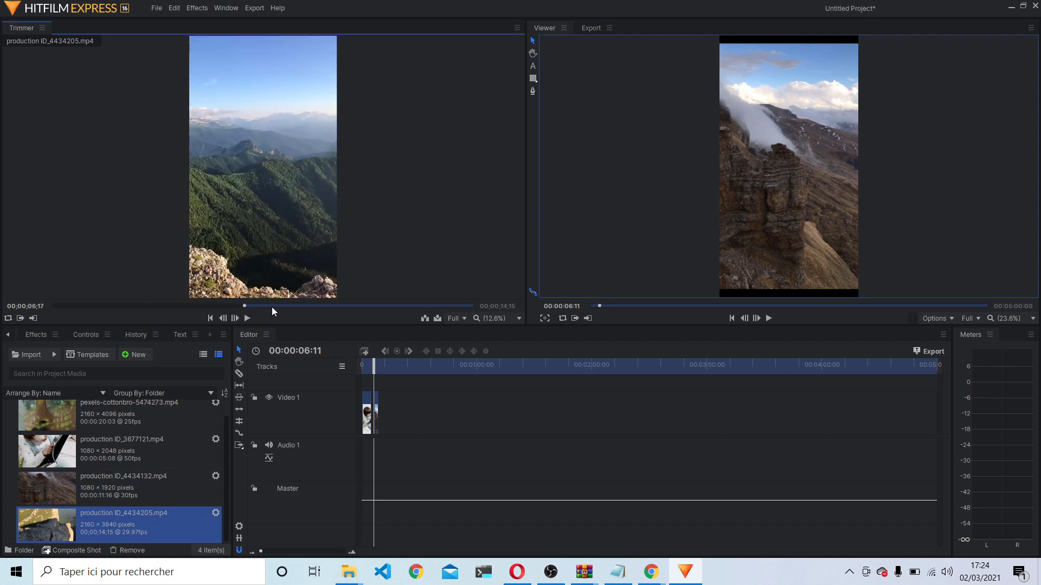
pyautogui.click(317, 306)
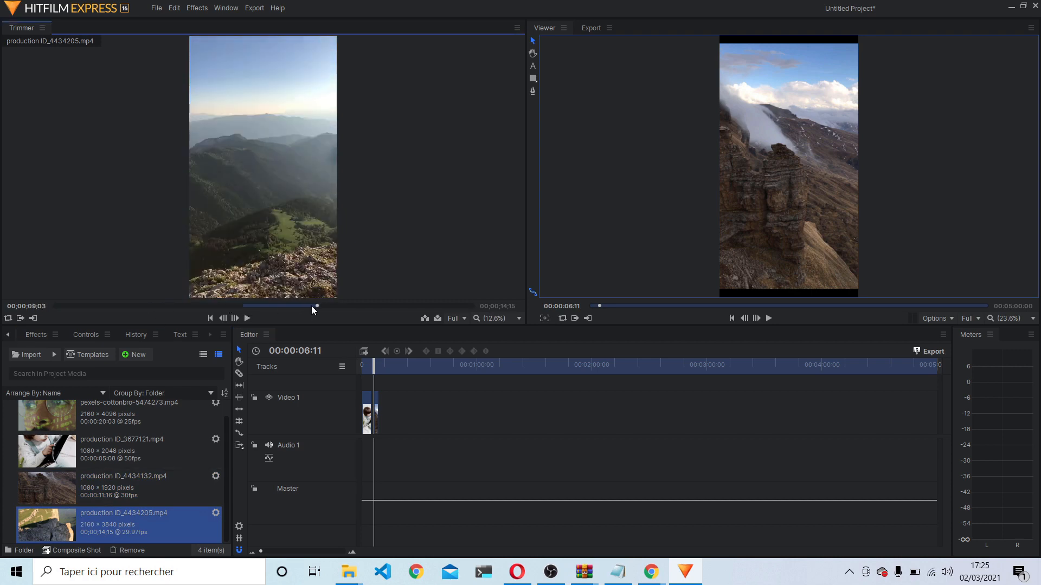
pyautogui.moveTo(297, 197); pyautogui.dragTo(385, 420)
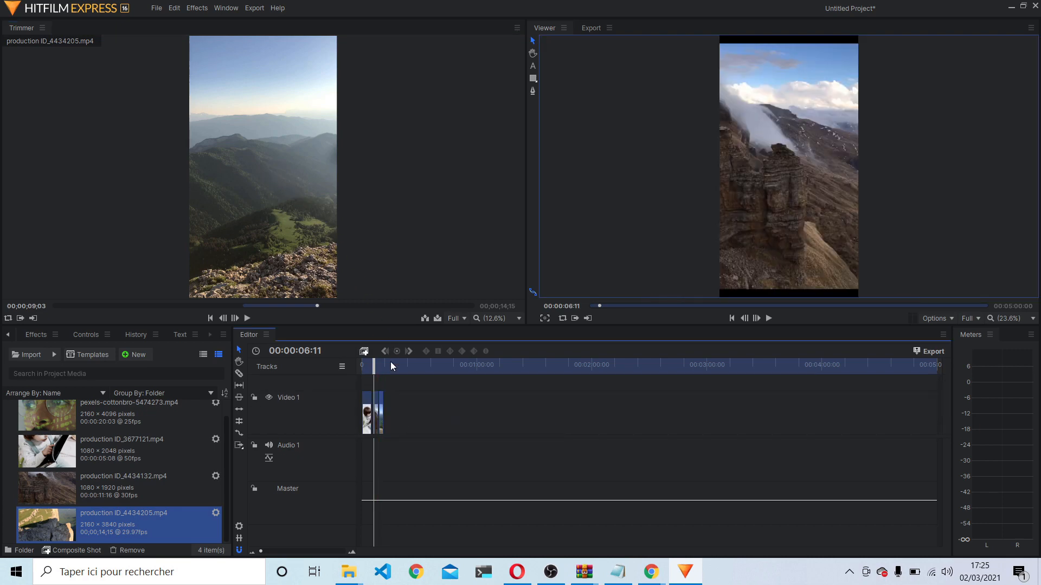
# Step: Mark a section of production ID_4434205 ending at 00;00;12;11 and insert it on Video 1 at 00:00:05:04
pyautogui.moveTo(374, 362)
pyautogui.mouseDown()
pyautogui.moveTo(384, 364)
pyautogui.moveTo(373, 366)
pyautogui.mouseUp()
pyautogui.moveTo(358, 307); pyautogui.dragTo(412, 308)
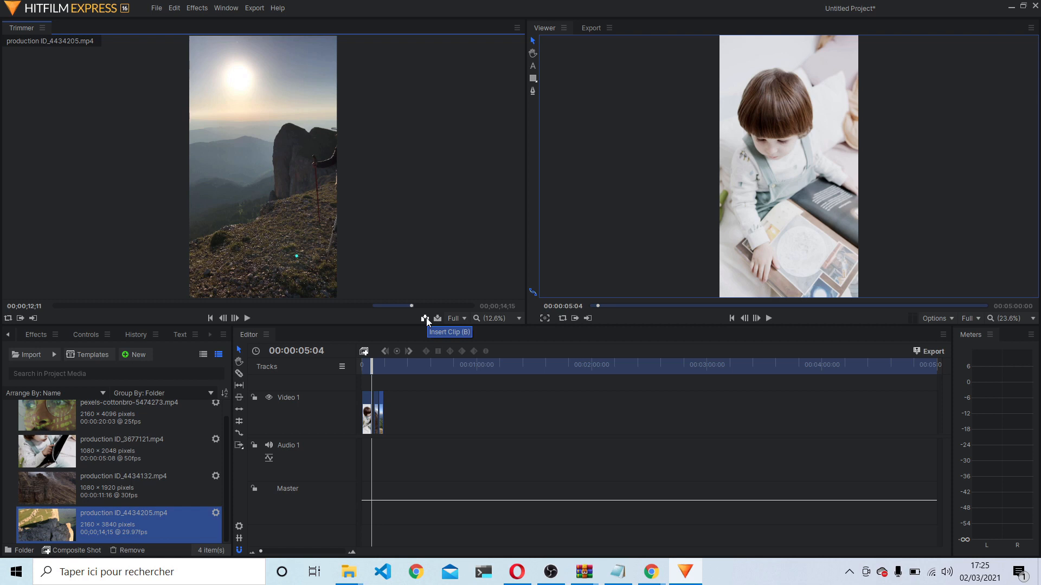
pyautogui.press('b')
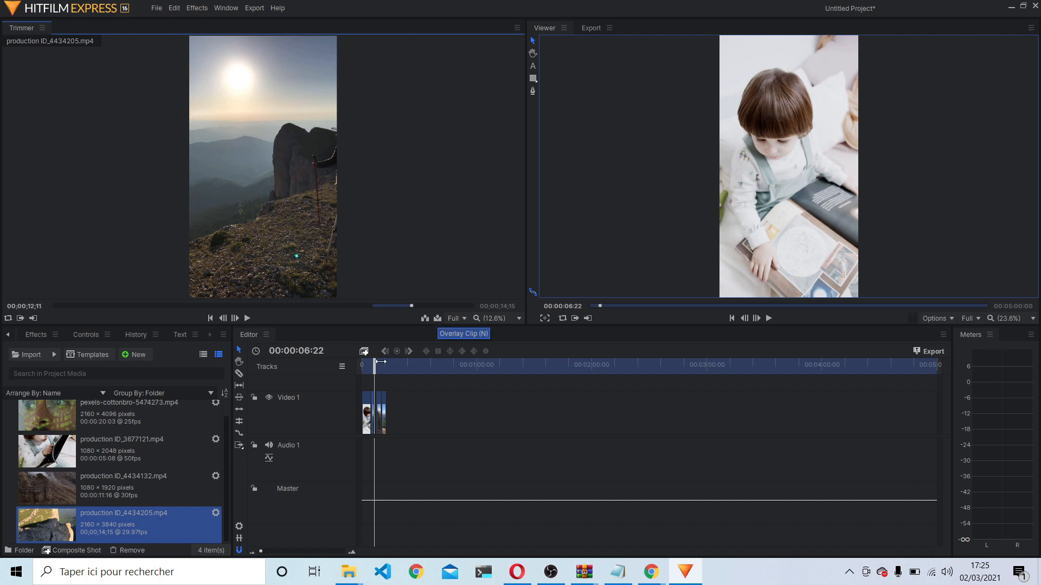
# Step: Overlay the marked production ID_4434205 section on the production ID_3677121 clip in Video 1 at 00:00:01:46
pyautogui.moveTo(378, 361); pyautogui.dragTo(366, 359)
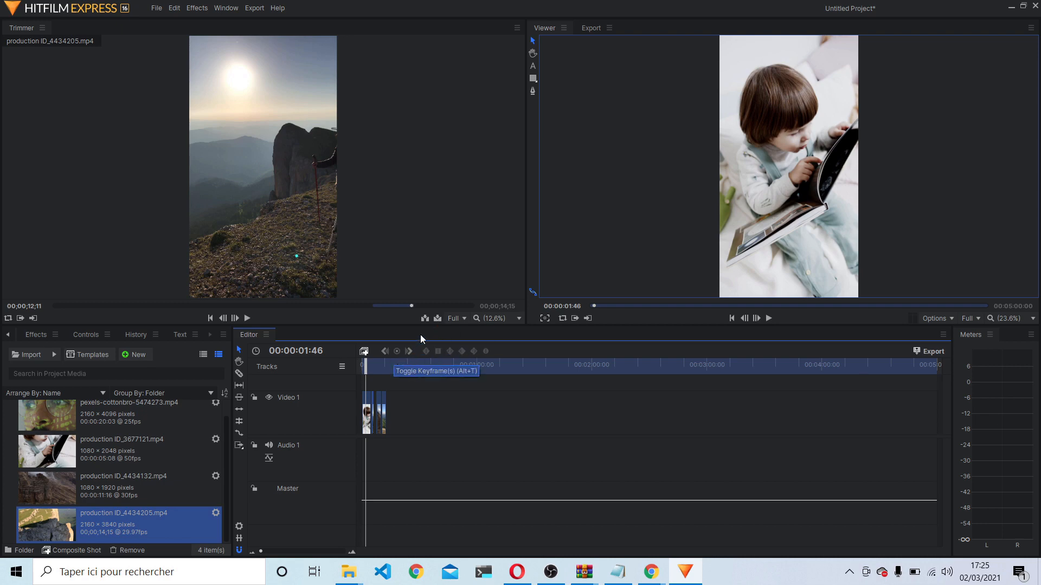
pyautogui.click(328, 252)
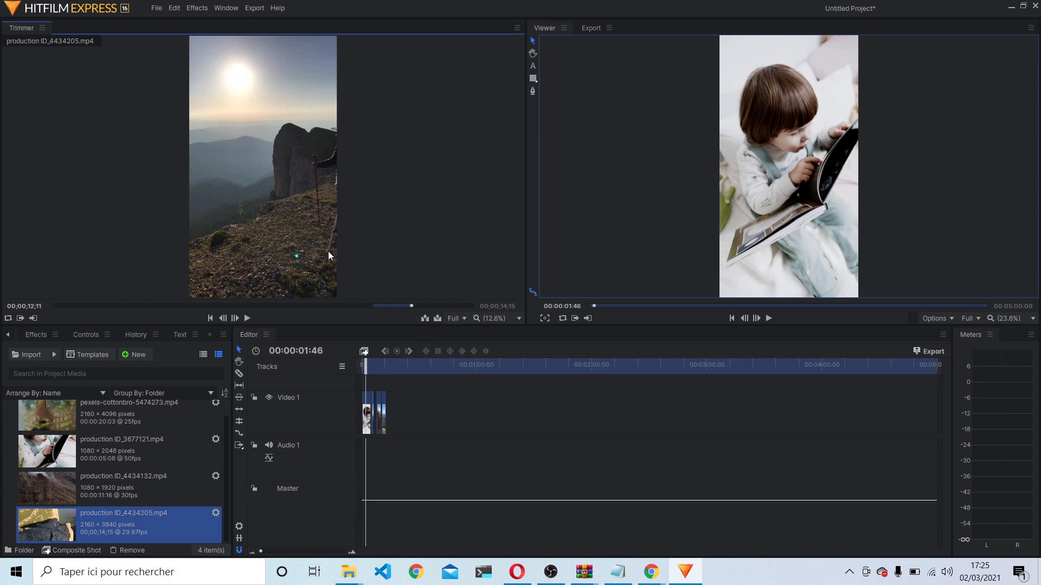
pyautogui.press('n')
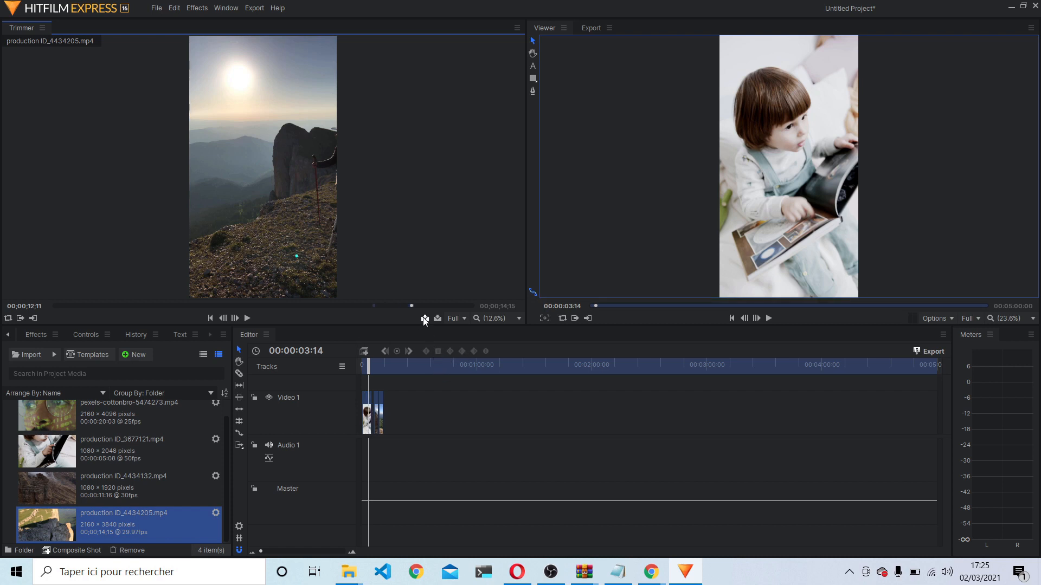
pyautogui.moveTo(301, 219); pyautogui.dragTo(387, 426)
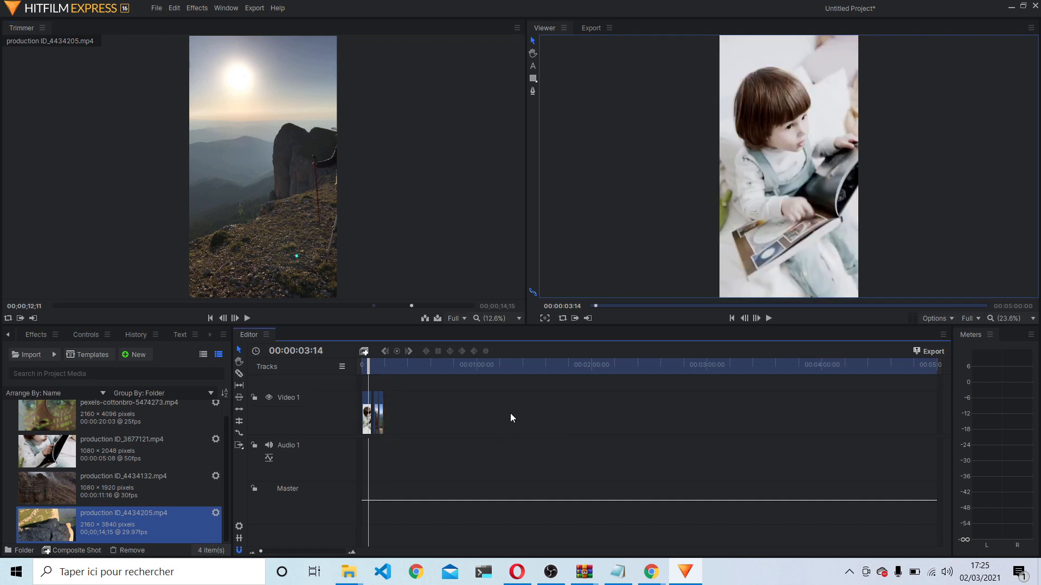
# Step: Undo the recent trims and clip placements until only the production ID_3677121 clip remains on Video 1
pyautogui.hotkey('ctrl', 'z')
pyautogui.hotkey('ctrl', 'z')
pyautogui.hotkey('ctrl', 'z')
pyautogui.hotkey('ctrl', 'z')
pyautogui.hotkey('ctrl', 'z')
pyautogui.hotkey('ctrl', 'z')
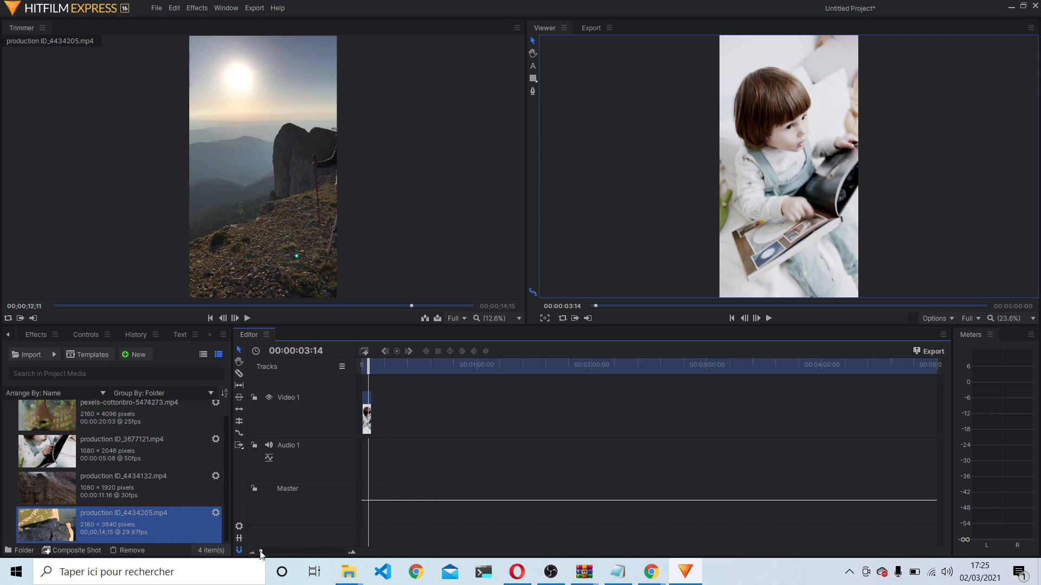
# Step: Mark a section of production ID_4434205 in the Trimmer from about 9 seconds to 00;00;11;29
pyautogui.moveTo(263, 552)
pyautogui.mouseDown()
pyautogui.moveTo(331, 553)
pyautogui.moveTo(317, 552)
pyautogui.mouseUp()
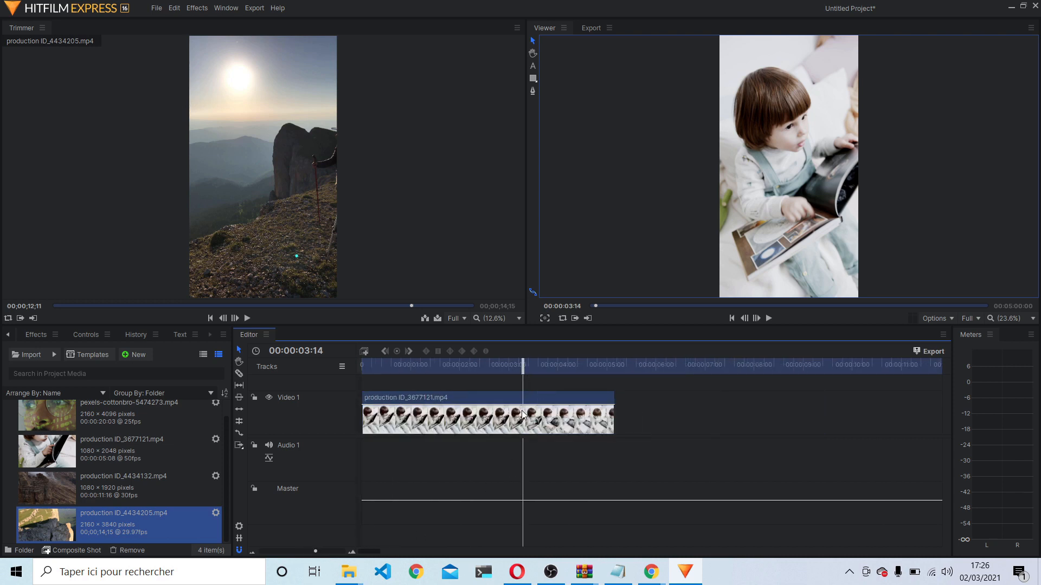
pyautogui.click(317, 306)
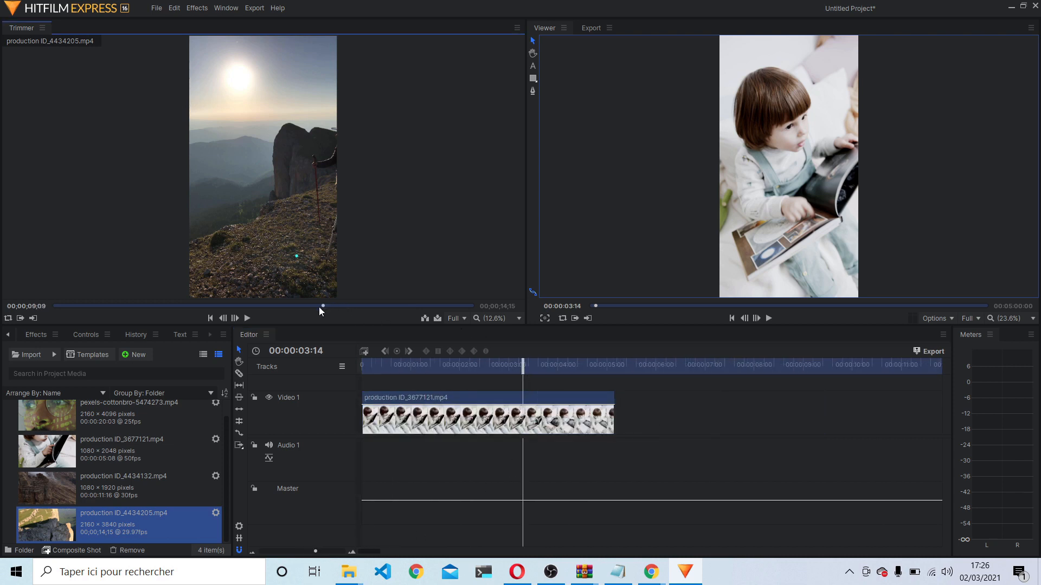
pyautogui.press('i')
pyautogui.click(372, 305)
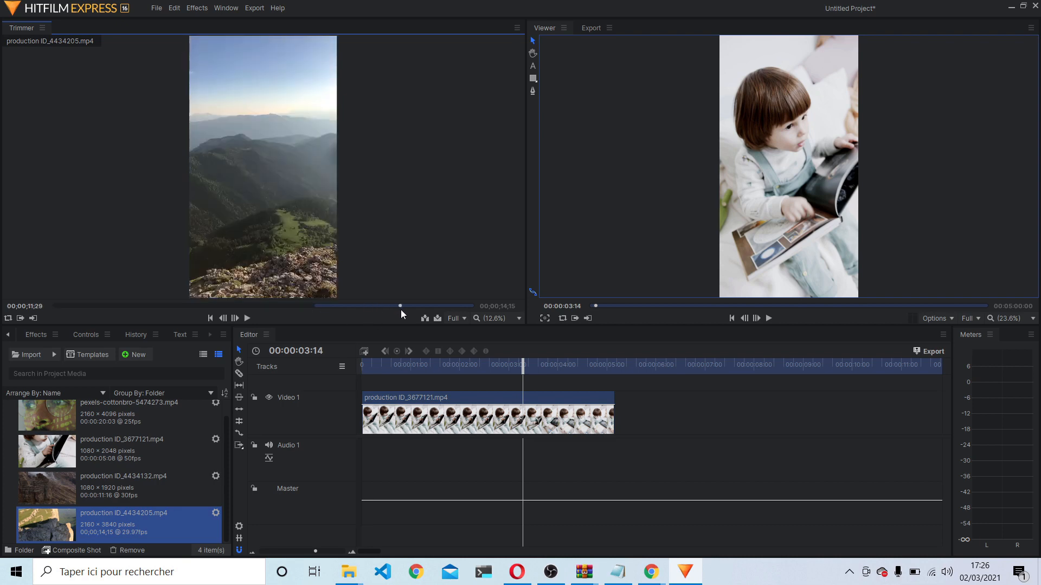
pyautogui.press('o')
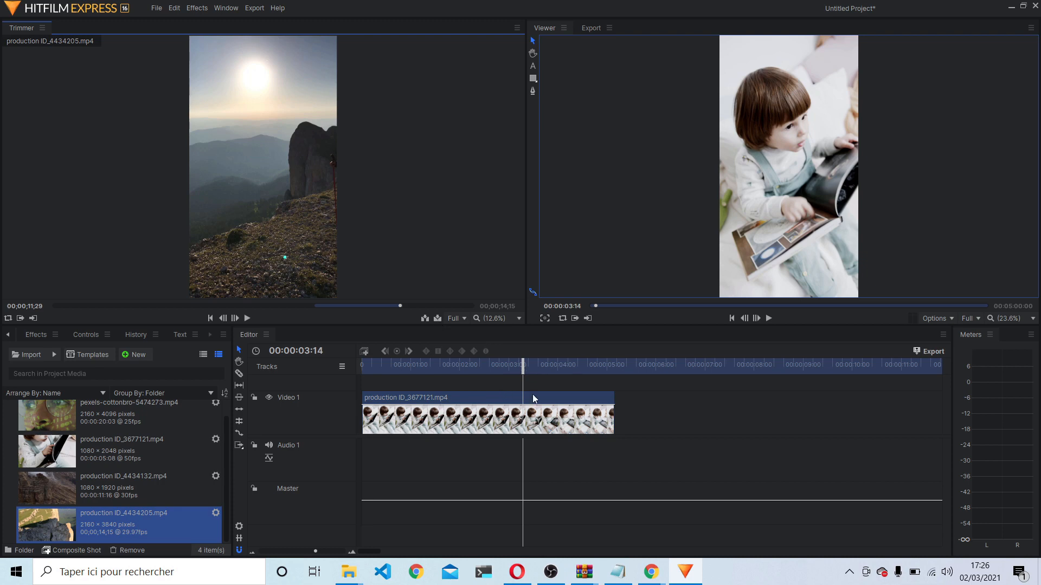
# Step: Overlay the marked production ID_4434205 section on Video 1 at 00:00:03:14 and undo the overlay
pyautogui.press('n')
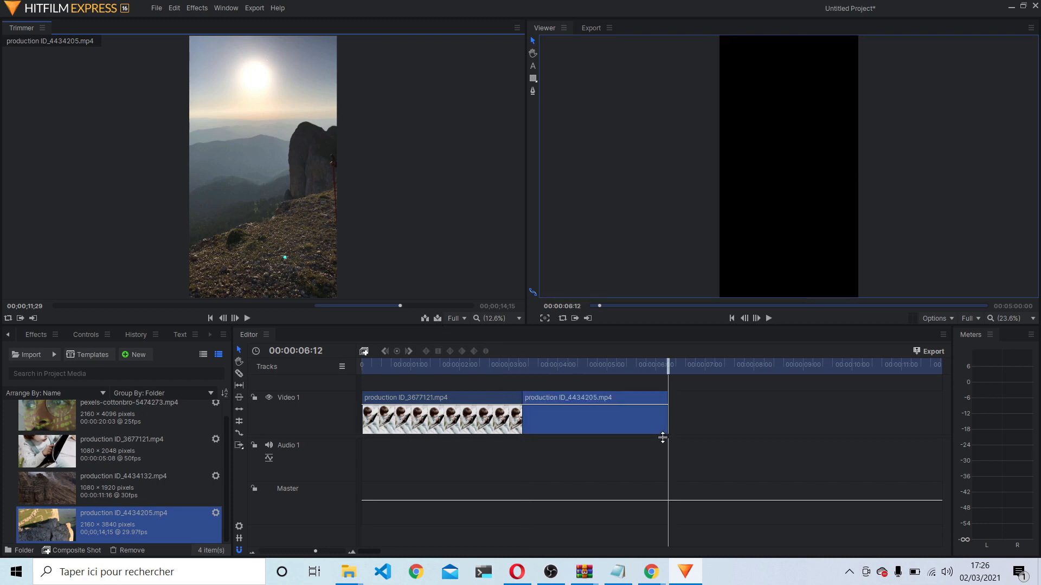
pyautogui.hotkey('ctrl', 'z')
# Step: Insert the marked production ID_4434205 section into the production ID_3677121 clip at 00:00:03:09 and undo the insertion
pyautogui.click(517, 367)
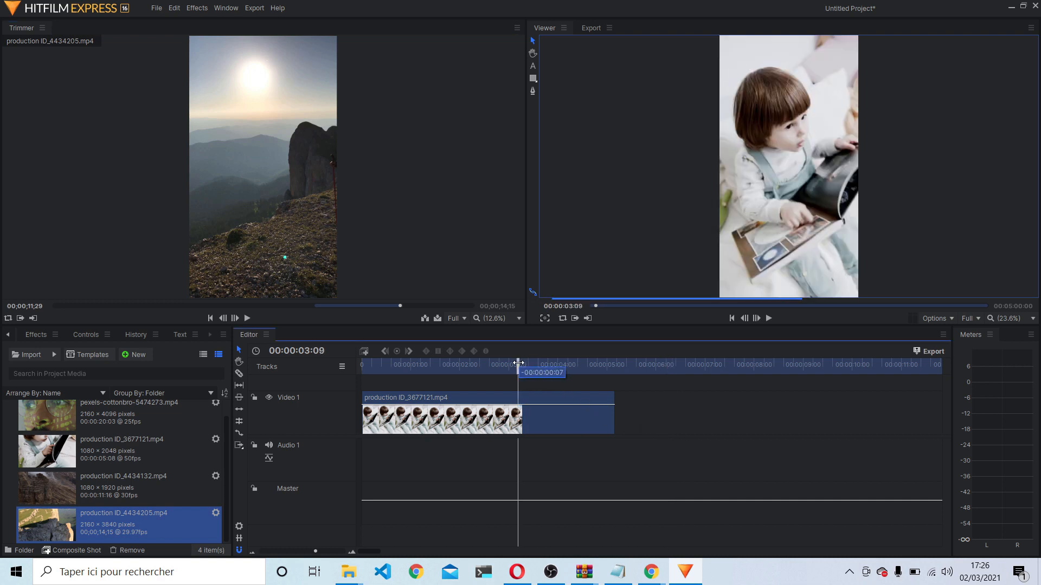
pyautogui.click(317, 234)
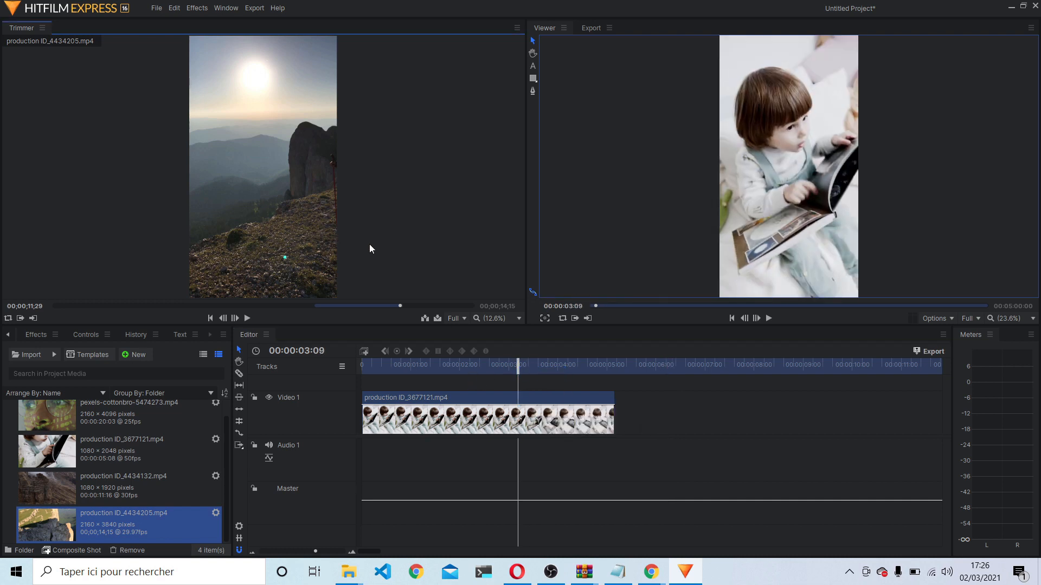
pyautogui.press(',')
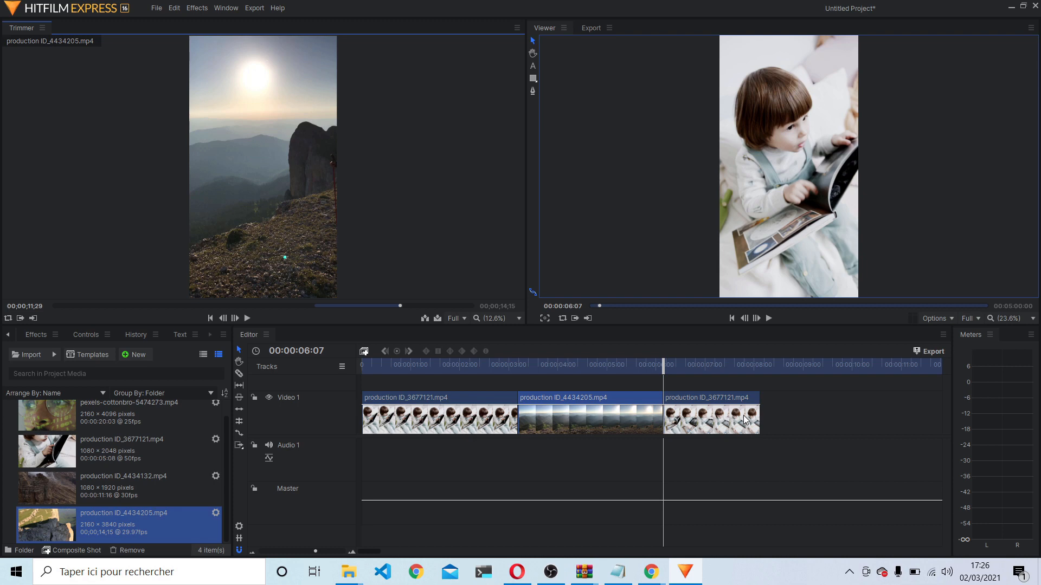
pyautogui.hotkey('ctrl', 'z')
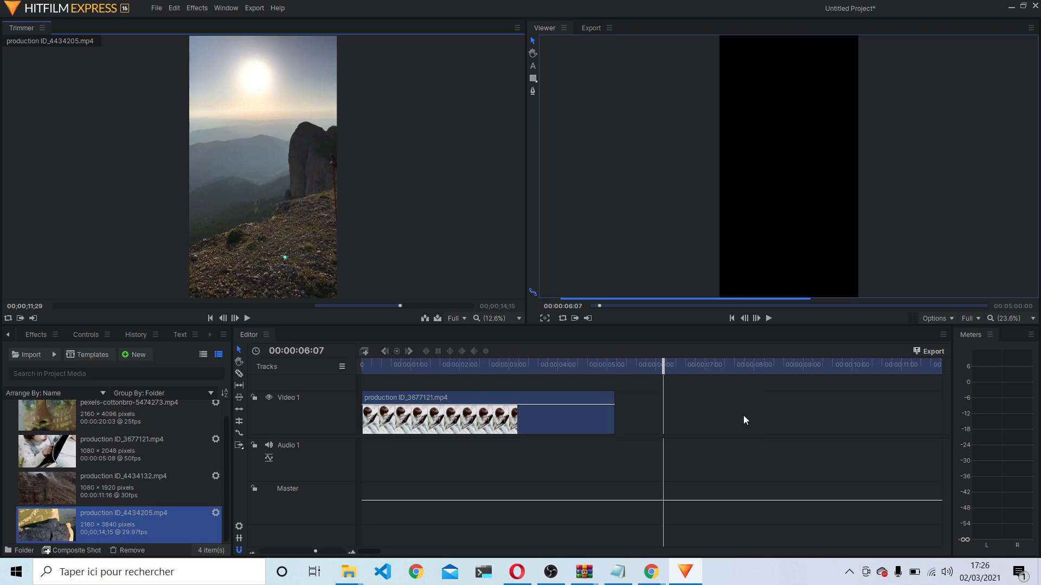
# Step: Place the pexels-cottonbro-5474273 clip directly after production ID_3677121 on Video 1 and preview it at 00:00:10:38
pyautogui.moveTo(554, 363); pyautogui.dragTo(439, 365)
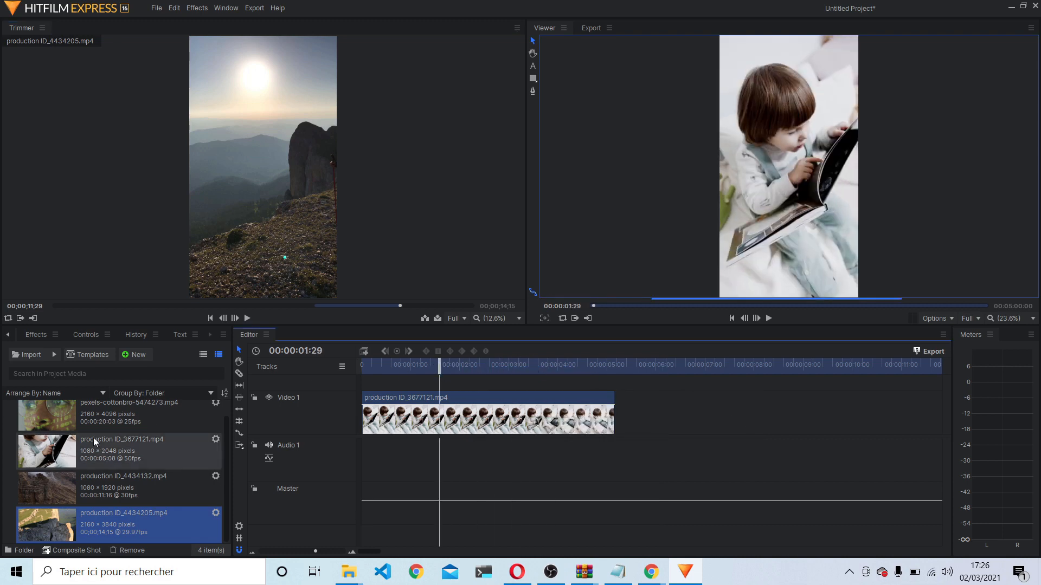
pyautogui.moveTo(49, 423); pyautogui.dragTo(617, 425)
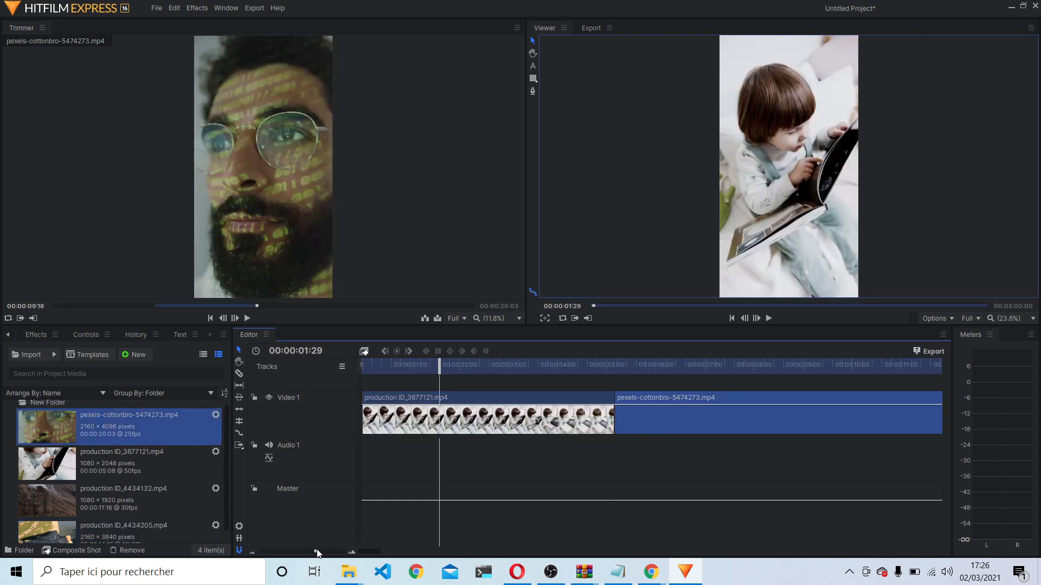
pyautogui.moveTo(313, 551); pyautogui.dragTo(291, 552)
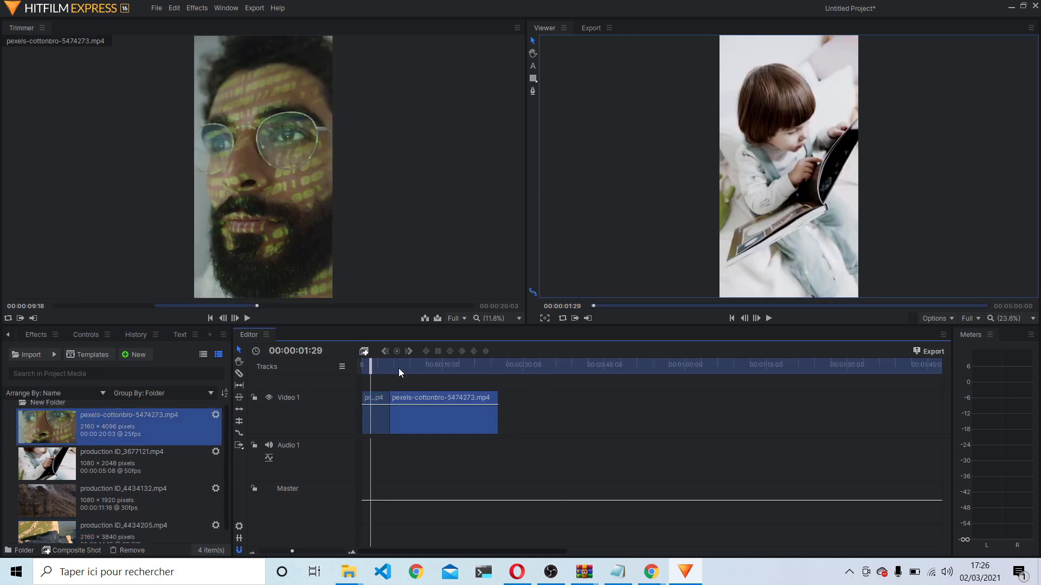
pyautogui.click(420, 366)
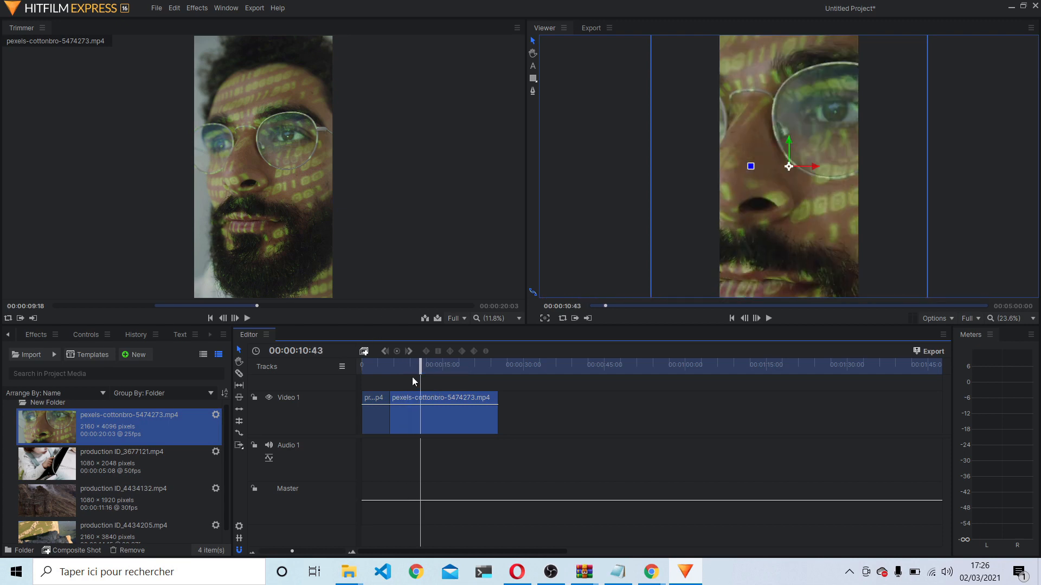
pyautogui.moveTo(421, 366)
pyautogui.mouseDown()
pyautogui.moveTo(432, 365)
pyautogui.moveTo(420, 365)
pyautogui.mouseUp()
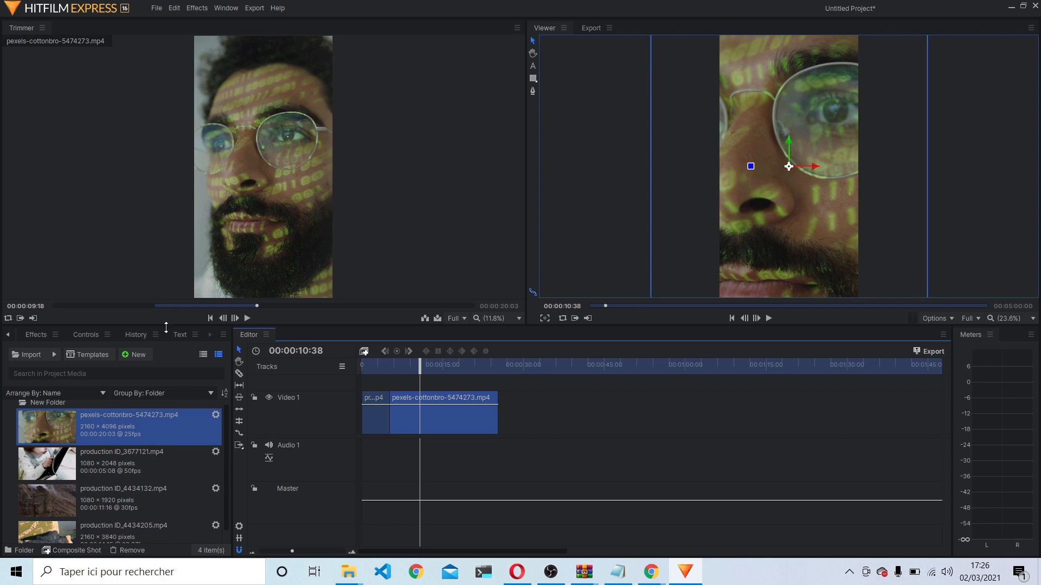
# Step: Set the pexels-cottonbro-5474273 clip's position to 0.2, 160.9 and its scale to 55%
pyautogui.click(80, 337)
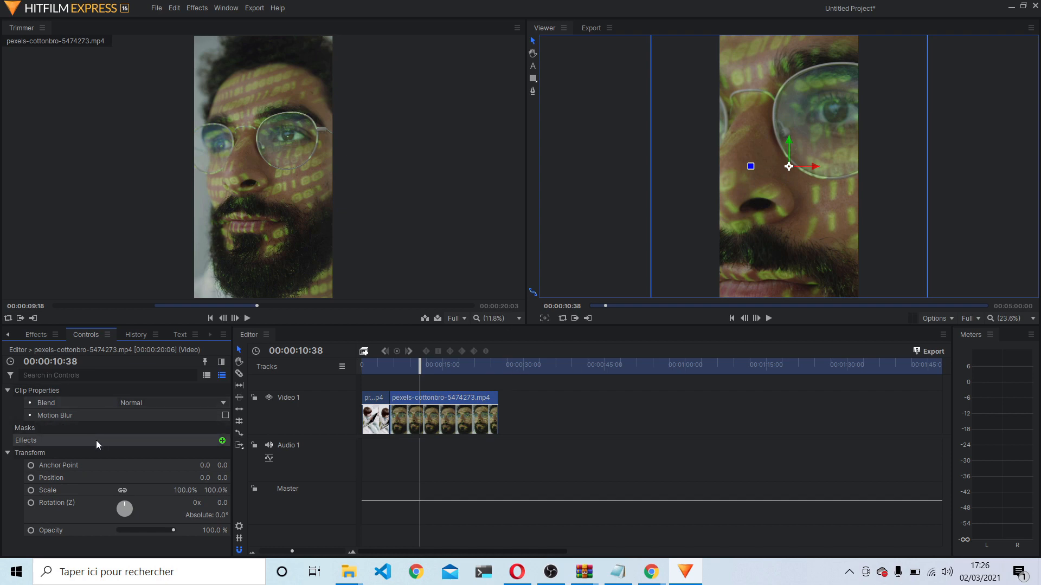
pyautogui.moveTo(789, 166); pyautogui.dragTo(778, 100)
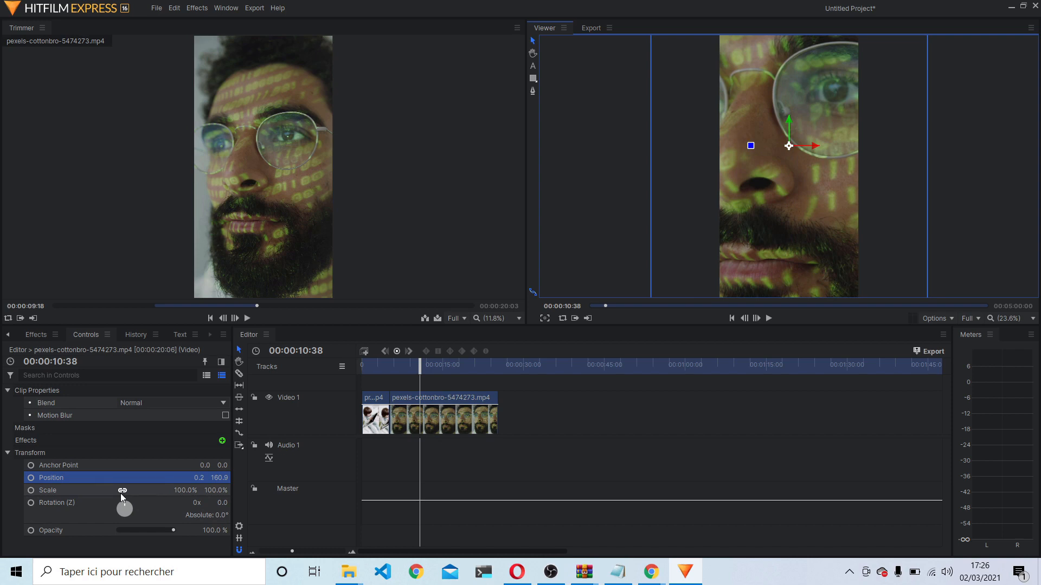
pyautogui.moveTo(182, 491); pyautogui.dragTo(158, 490)
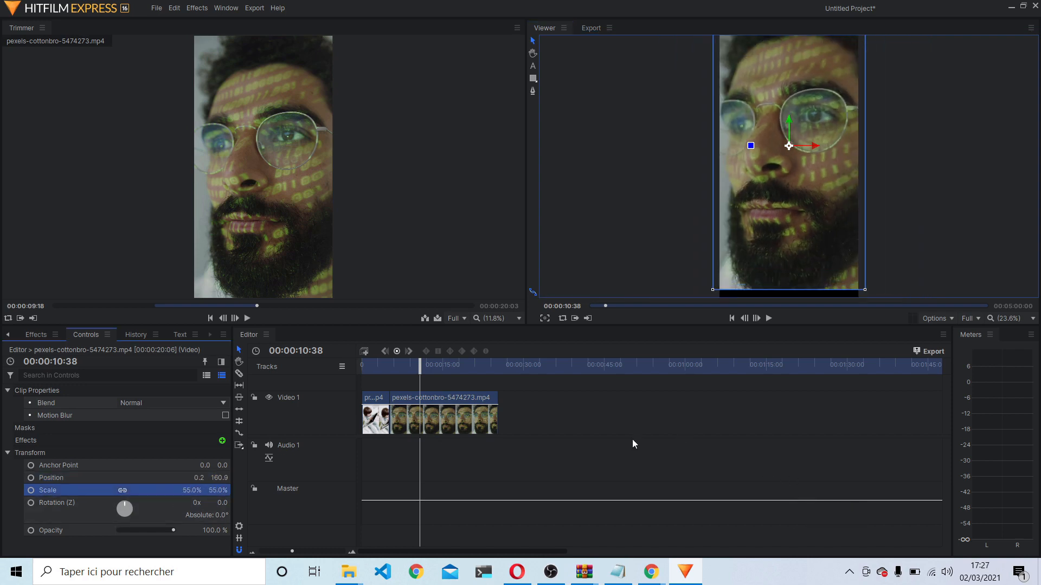
# Step: Slice the pexels-cottonbro-5474273 clip at 00:00:13:29 and move the two pieces apart on Video 1
pyautogui.moveTo(423, 367); pyautogui.dragTo(434, 367)
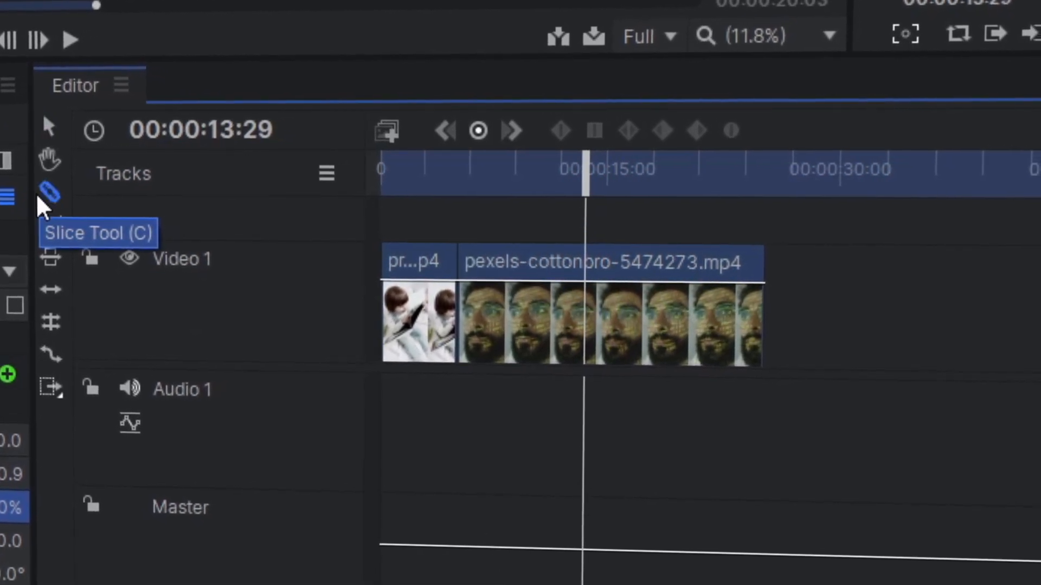
pyautogui.click(61, 194)
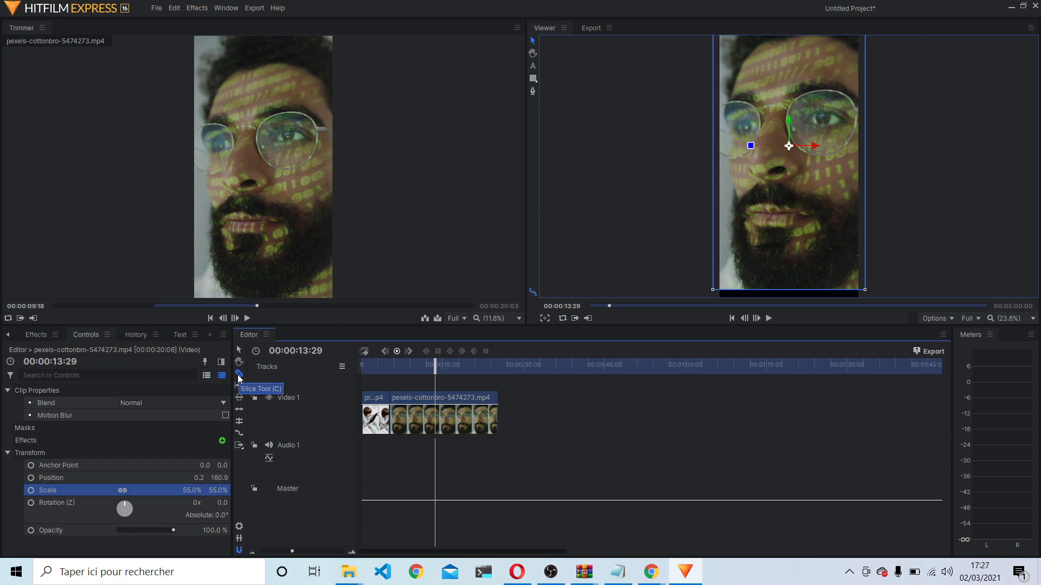
pyautogui.click(437, 418)
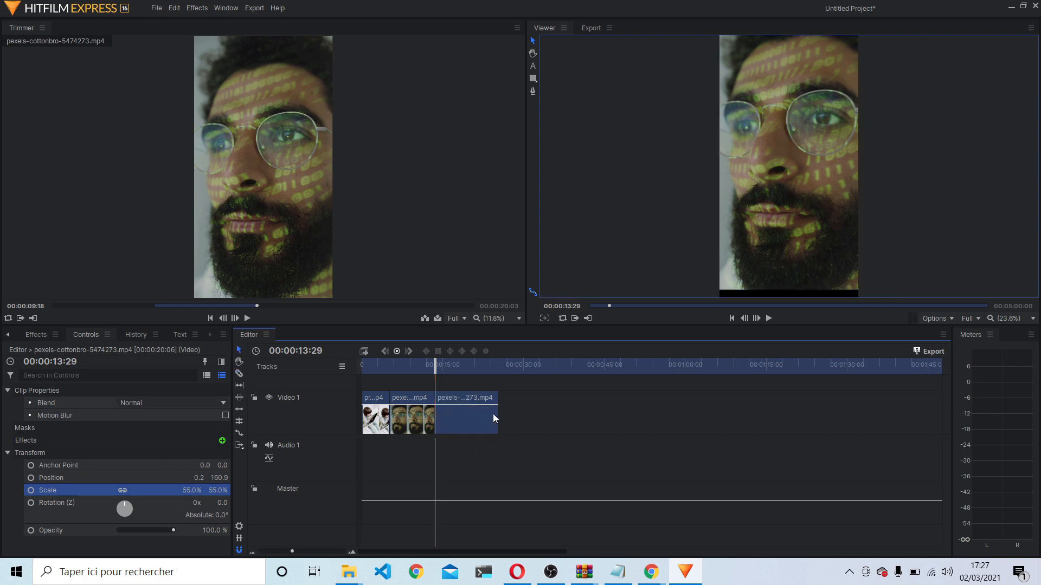
pyautogui.moveTo(493, 418); pyautogui.dragTo(563, 418)
pyautogui.moveTo(431, 420)
pyautogui.mouseDown()
pyautogui.moveTo(464, 427)
pyautogui.moveTo(452, 419)
pyautogui.mouseUp()
pyautogui.moveTo(528, 418); pyautogui.dragTo(520, 416)
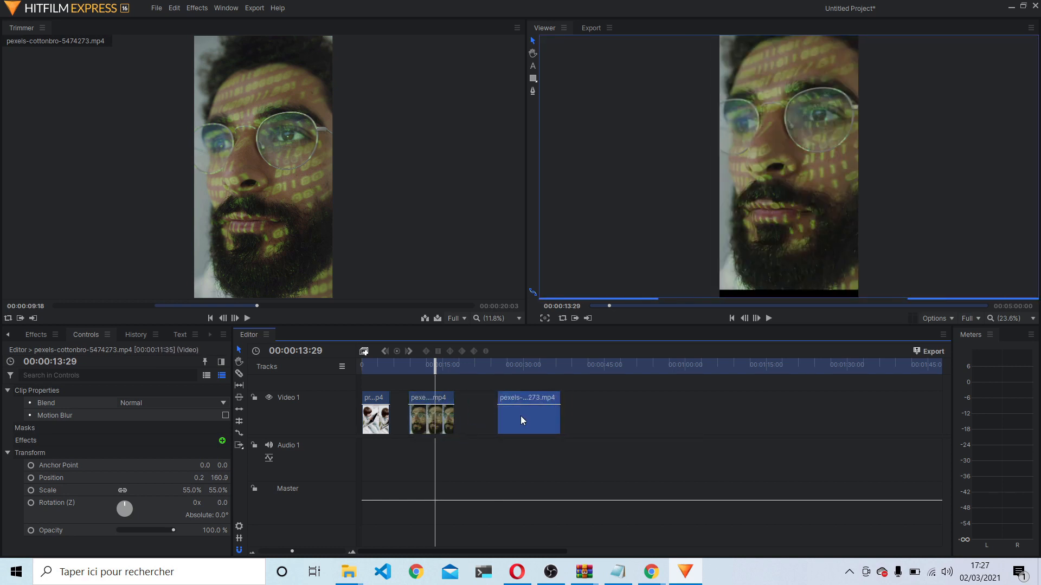
# Step: Delete both pexels-cottonbro-5474273 pieces and the production ID_3677121 clip from Video 1
pyautogui.press('Delete')
pyautogui.moveTo(433, 413); pyautogui.dragTo(414, 415)
pyautogui.press('Delete')
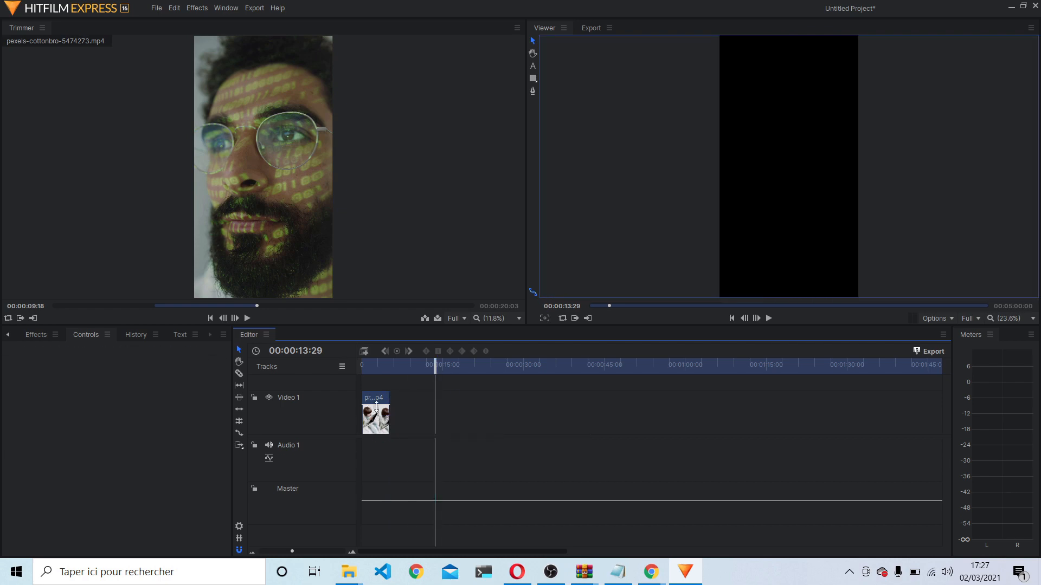
pyautogui.click(381, 416)
pyautogui.press('Delete')
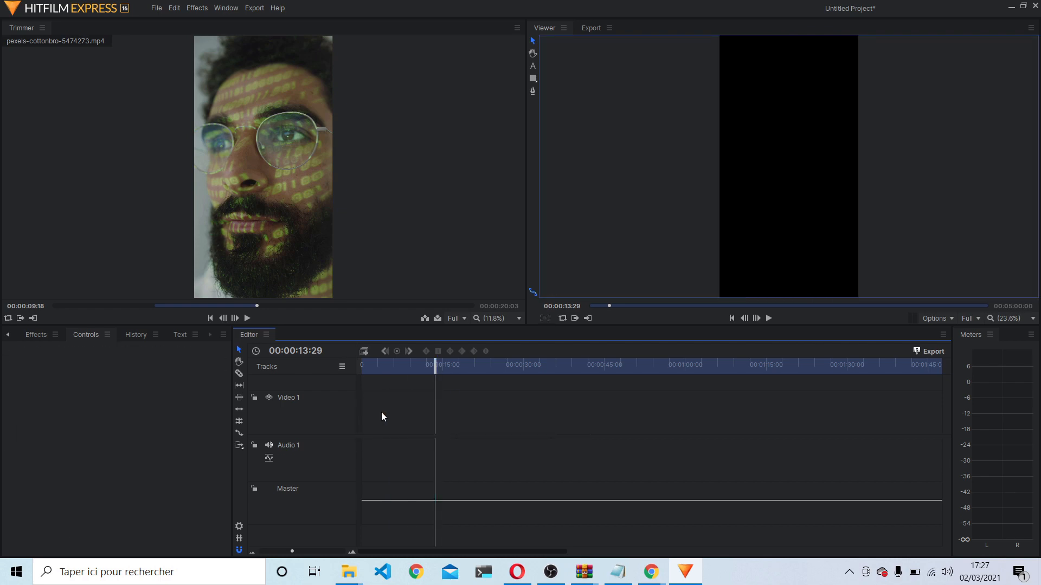
# Step: Place production ID_4434132 at the start of Video 1 without changing the Editor Sequence settings to match the clip
pyautogui.click(30, 336)
pyautogui.click(7, 334)
pyautogui.click(20, 338)
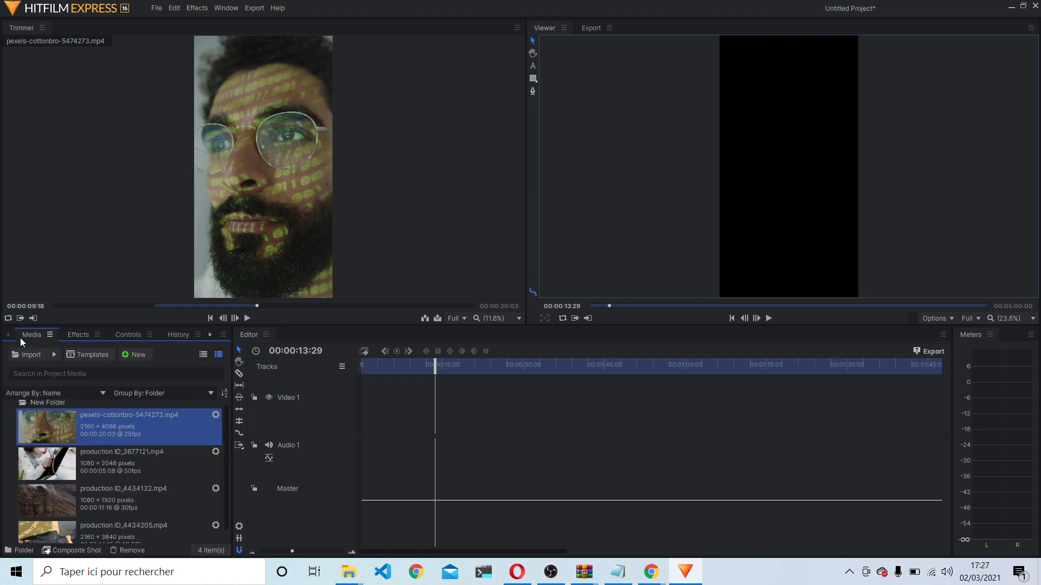
pyautogui.scroll(-1, 120, 464)
pyautogui.click(62, 484)
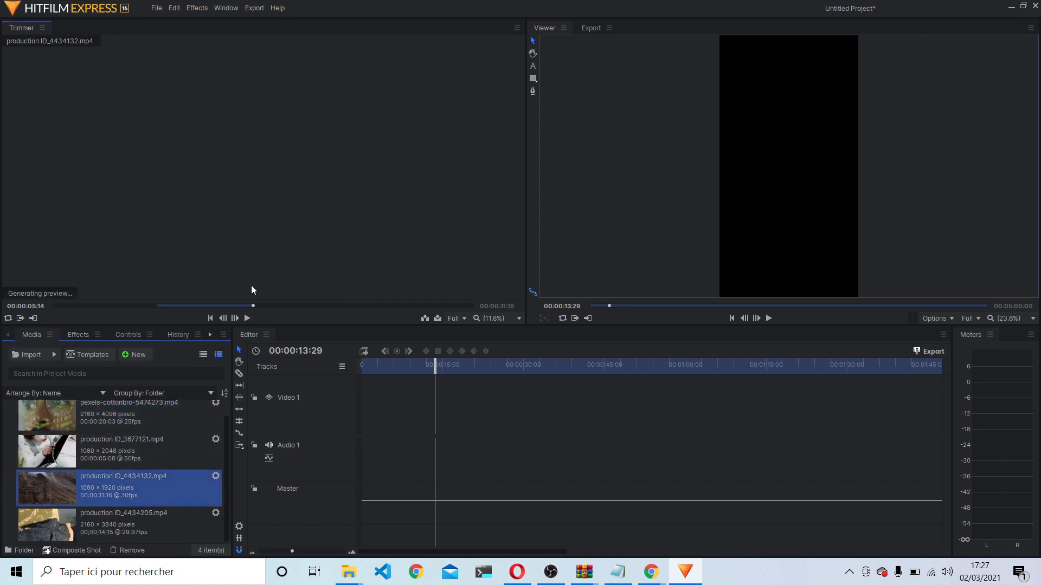
pyautogui.moveTo(252, 285); pyautogui.dragTo(363, 426)
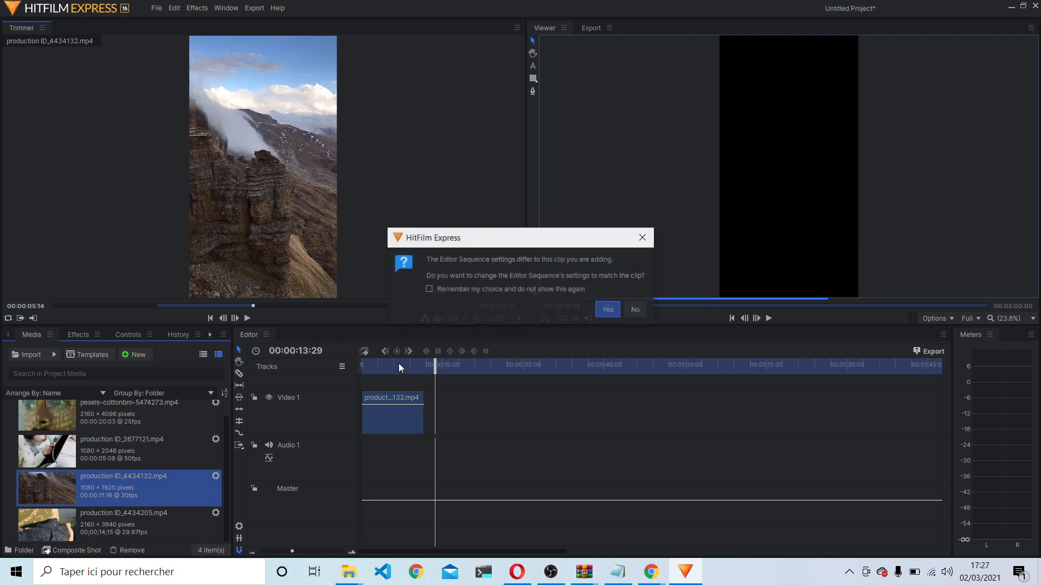
pyautogui.click(634, 311)
pyautogui.click(385, 402)
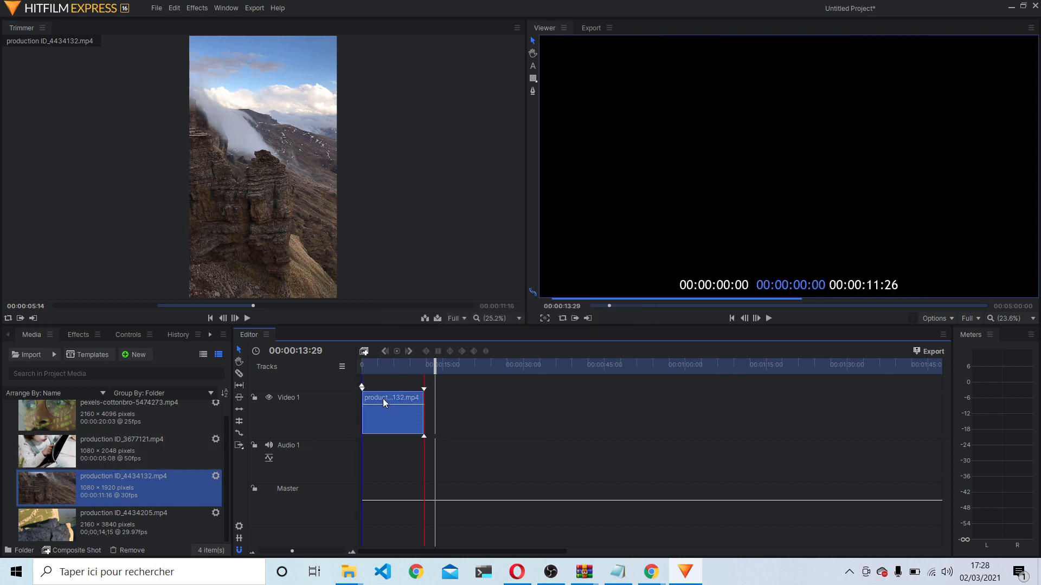
# Step: Add production ID_4434205 directly after production ID_4434132 on Video 1 and preview the first clip up to 00:00:09:32
pyautogui.moveTo(381, 367); pyautogui.dragTo(374, 367)
pyautogui.moveTo(125, 518); pyautogui.dragTo(424, 414)
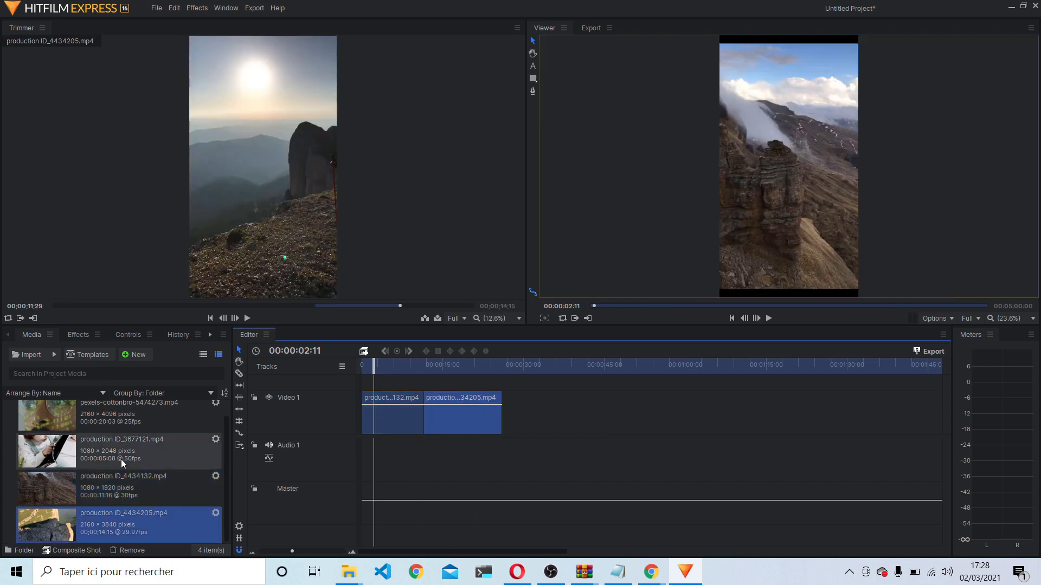
pyautogui.moveTo(393, 367)
pyautogui.mouseDown()
pyautogui.moveTo(456, 367)
pyautogui.moveTo(401, 367)
pyautogui.moveTo(414, 367)
pyautogui.mouseUp()
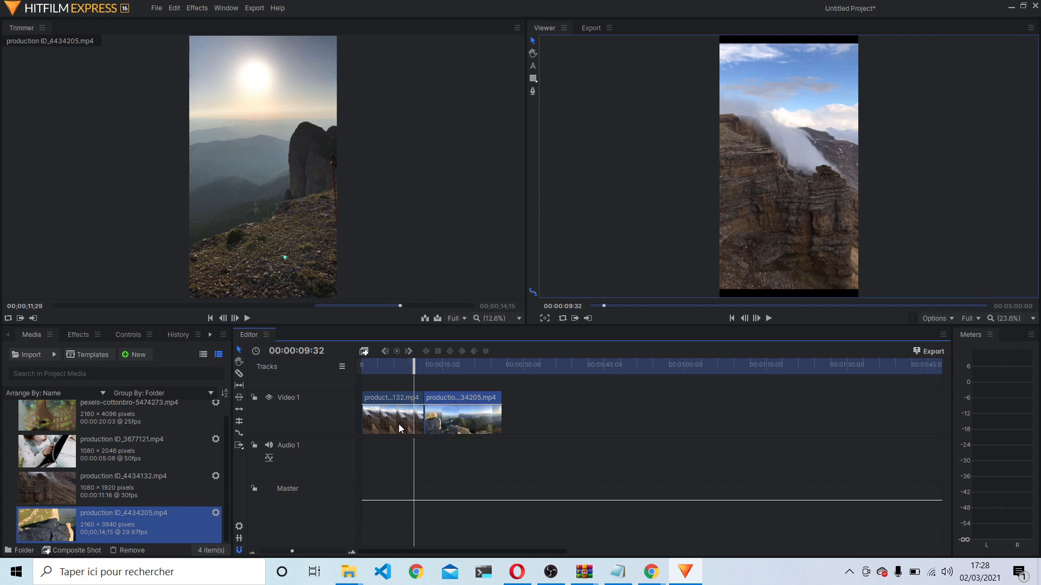
# Step: Trim the end of production ID_4434132 to a duration of about 8 seconds and move production ID_4434205 up against it
pyautogui.click(419, 417)
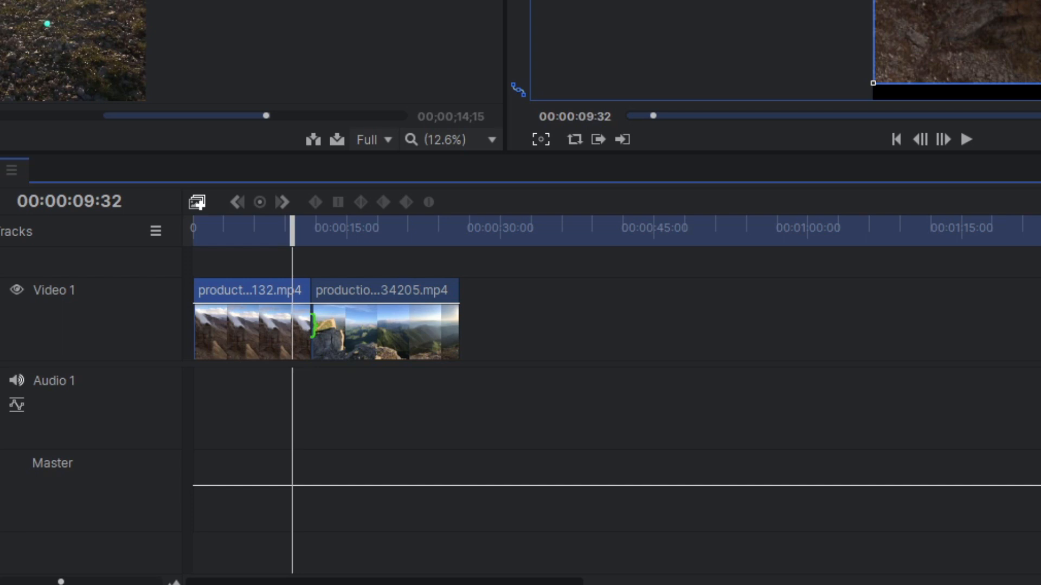
pyautogui.moveTo(312, 328); pyautogui.dragTo(276, 319)
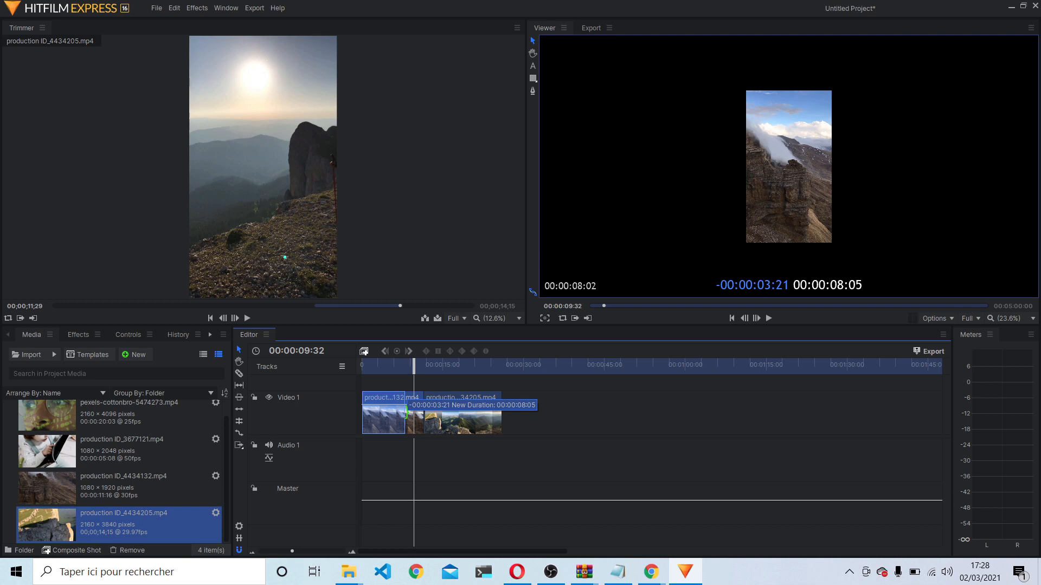
pyautogui.moveTo(405, 417); pyautogui.dragTo(434, 425)
pyautogui.click(453, 426)
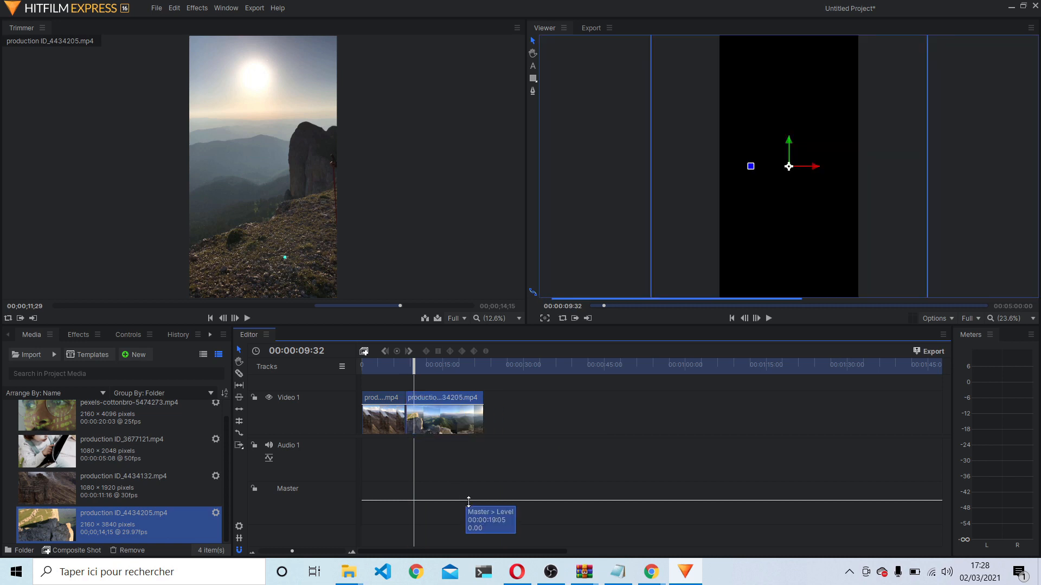
# Step: Slip the footage inside the production ID_4434132 clip to change which part plays, using the Slip tool
pyautogui.moveTo(405, 358); pyautogui.dragTo(385, 377)
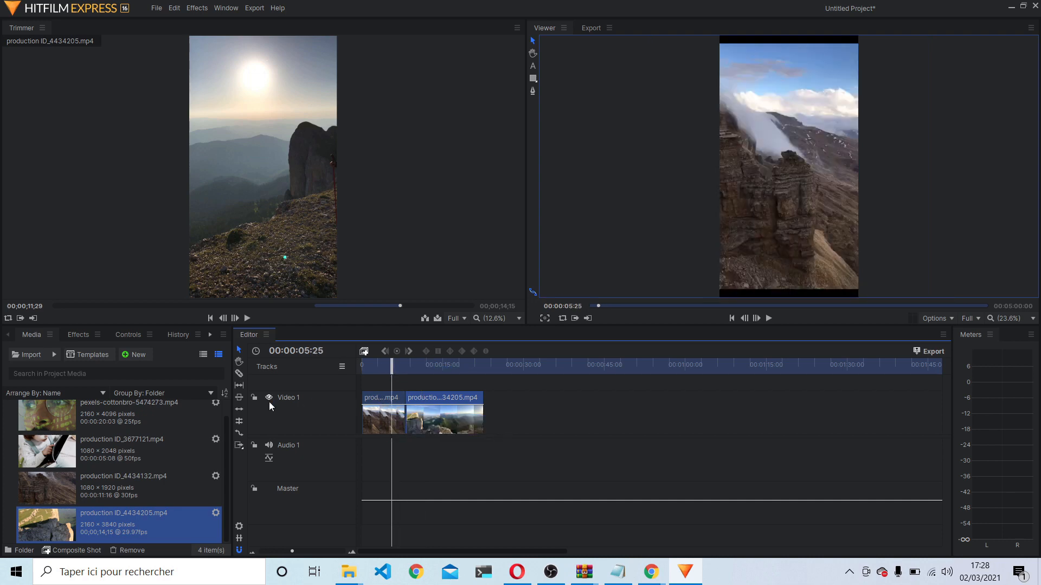
pyautogui.click(239, 387)
pyautogui.moveTo(386, 420); pyautogui.dragTo(414, 417)
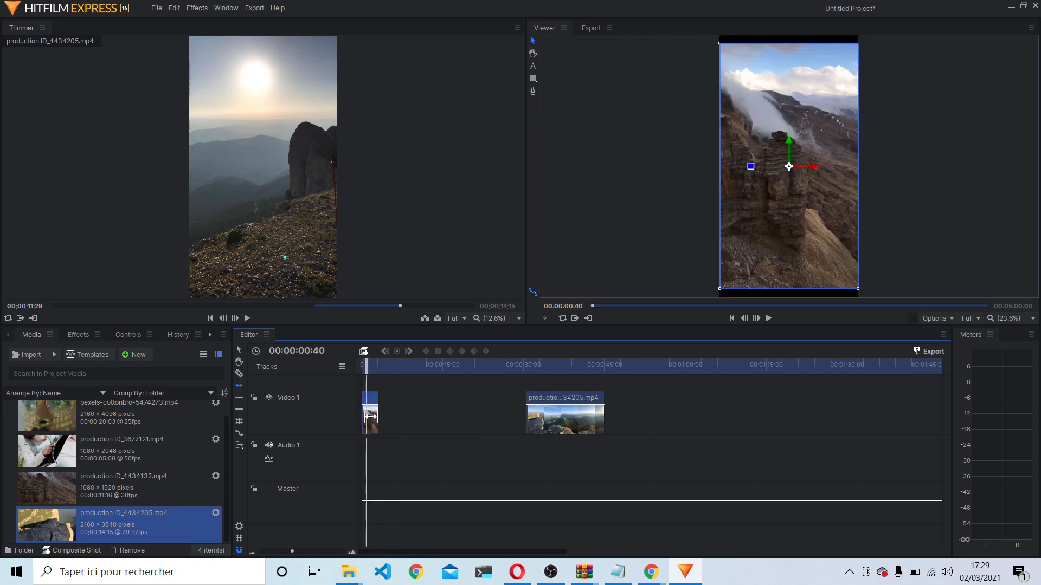
pyautogui.moveTo(370, 416); pyautogui.dragTo(353, 404)
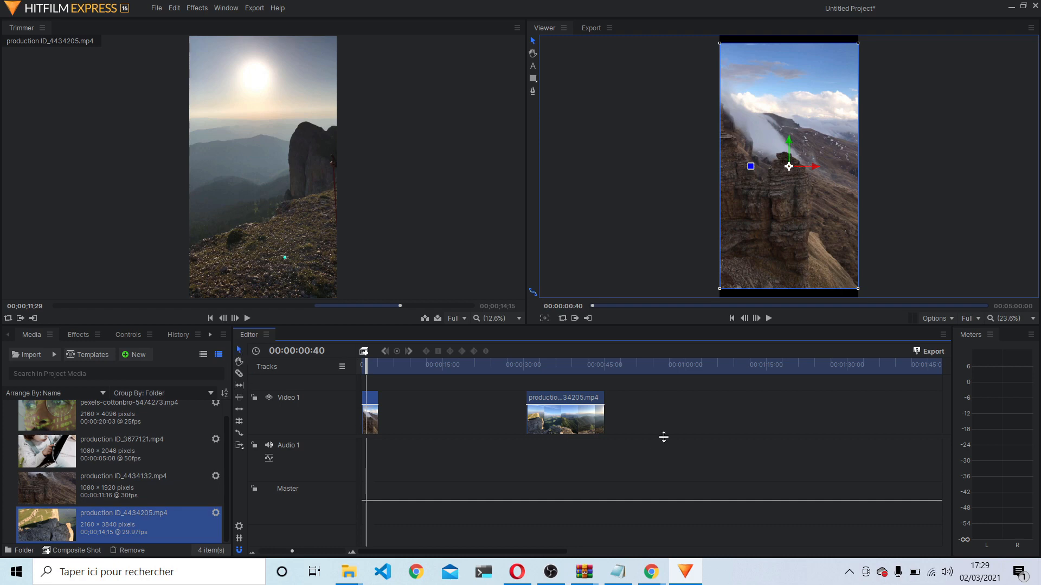
# Step: Move production ID_4434205 back to the production ID_4434132 clip and shift it along Video 1 with the Slide tool
pyautogui.moveTo(565, 420); pyautogui.dragTo(425, 419)
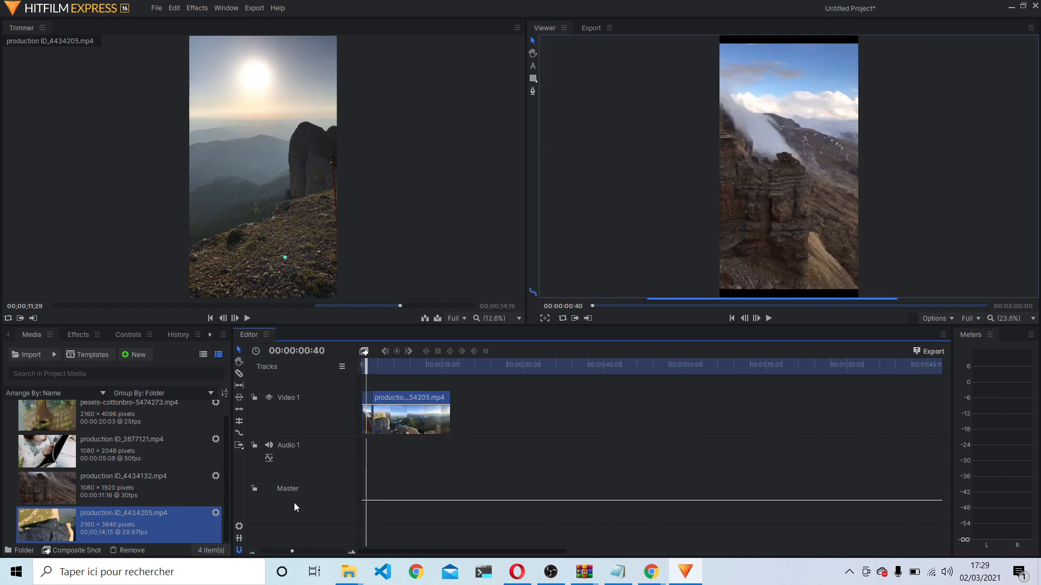
pyautogui.click(242, 399)
pyautogui.moveTo(404, 412); pyautogui.dragTo(452, 437)
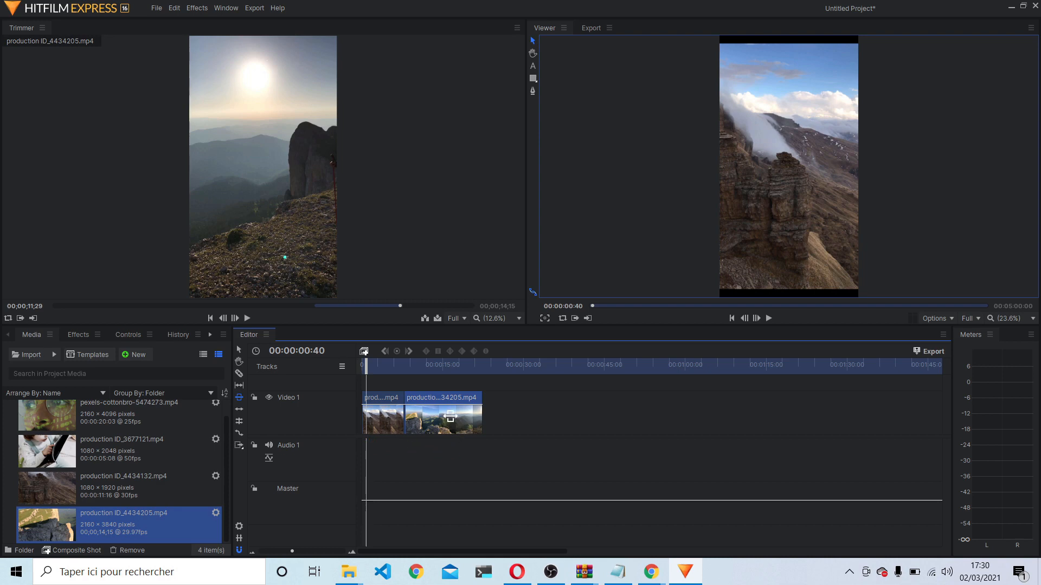
pyautogui.moveTo(450, 417)
pyautogui.mouseDown()
pyautogui.moveTo(370, 425)
pyautogui.moveTo(445, 417)
pyautogui.mouseUp()
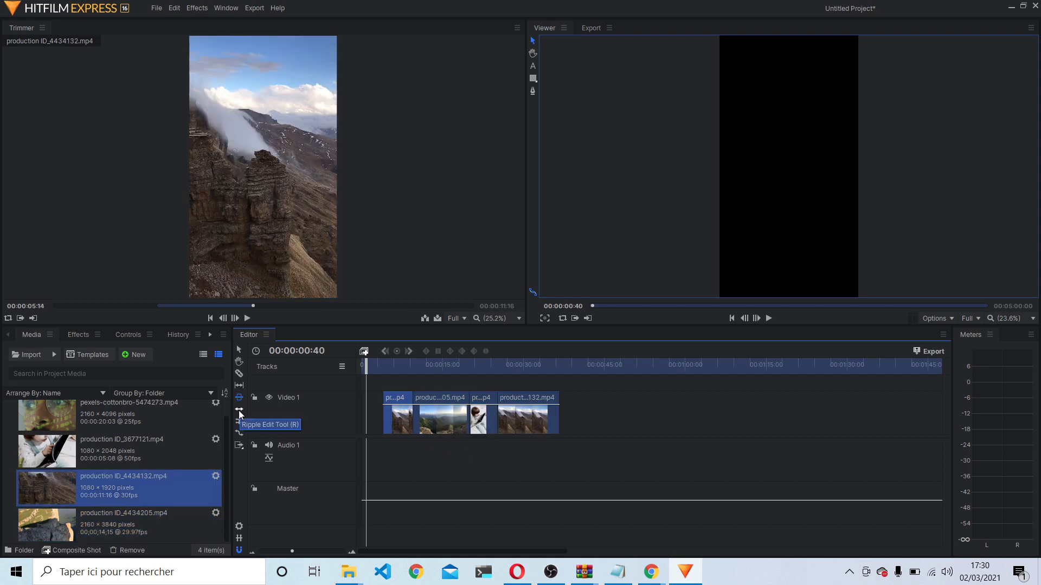
# Step: Shorten production ID_4434205 from its end with the Ripple Edit tool so the following clips move along with it
pyautogui.click(239, 410)
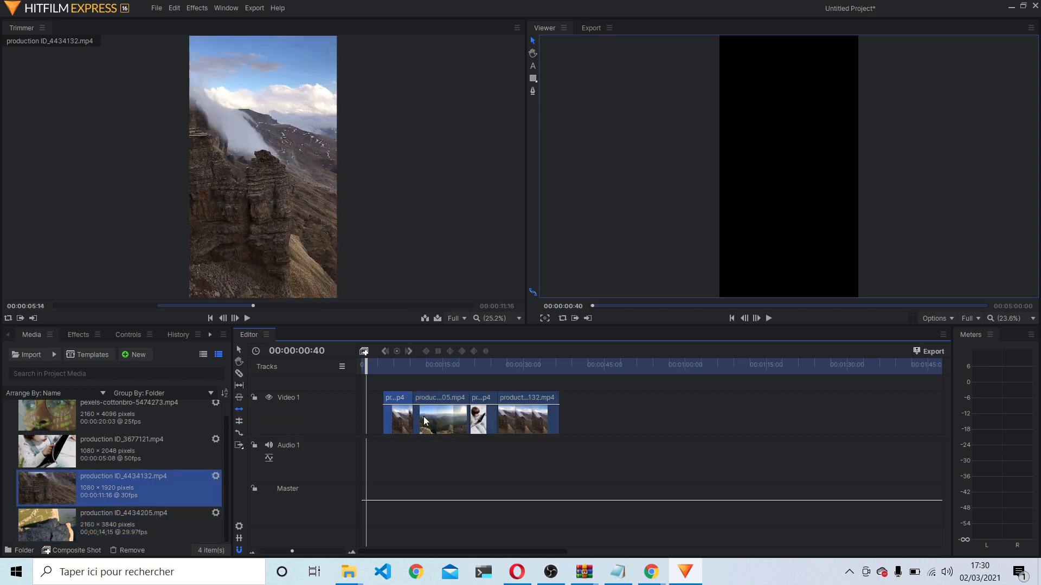
pyautogui.moveTo(424, 416); pyautogui.dragTo(463, 413)
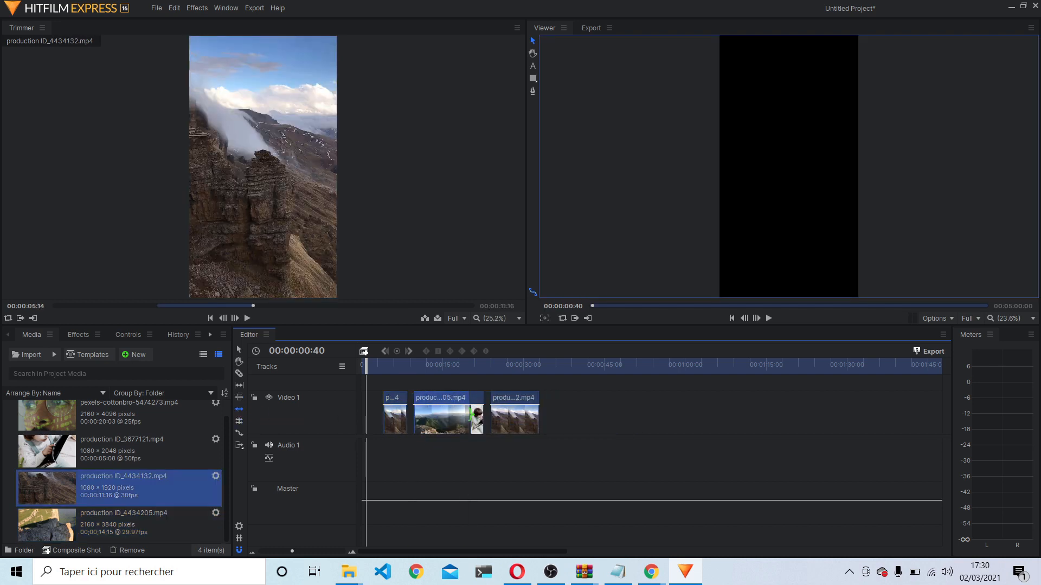
pyautogui.moveTo(469, 415); pyautogui.dragTo(446, 400)
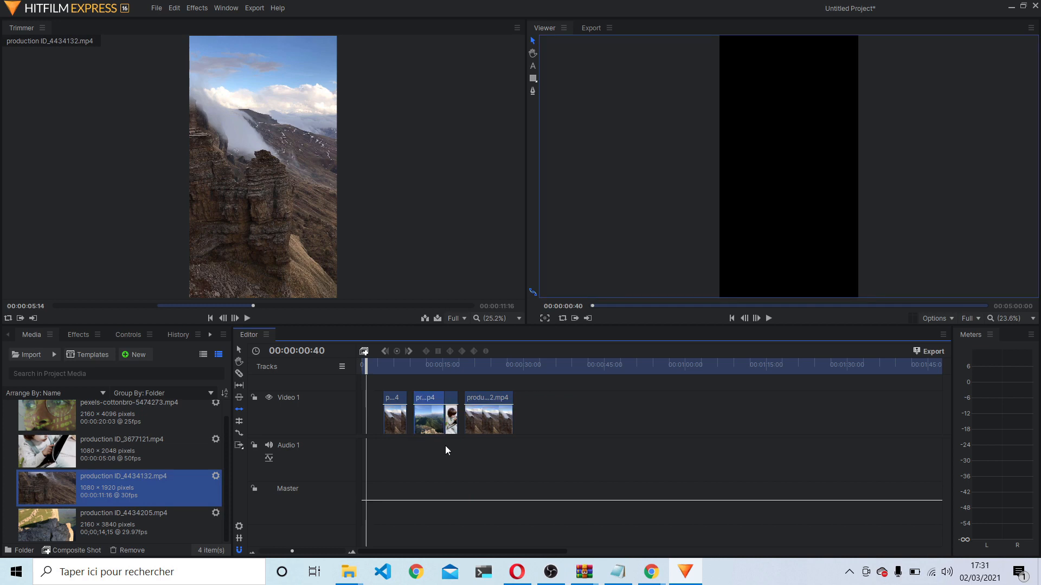
# Step: Undo the ripple edits on Video 1 and switch back to the selection tool
pyautogui.hotkey('ctrl', 'z')
pyautogui.hotkey('ctrl', 'z')
pyautogui.hotkey('ctrl', 'z')
pyautogui.hotkey('ctrl', 'z')
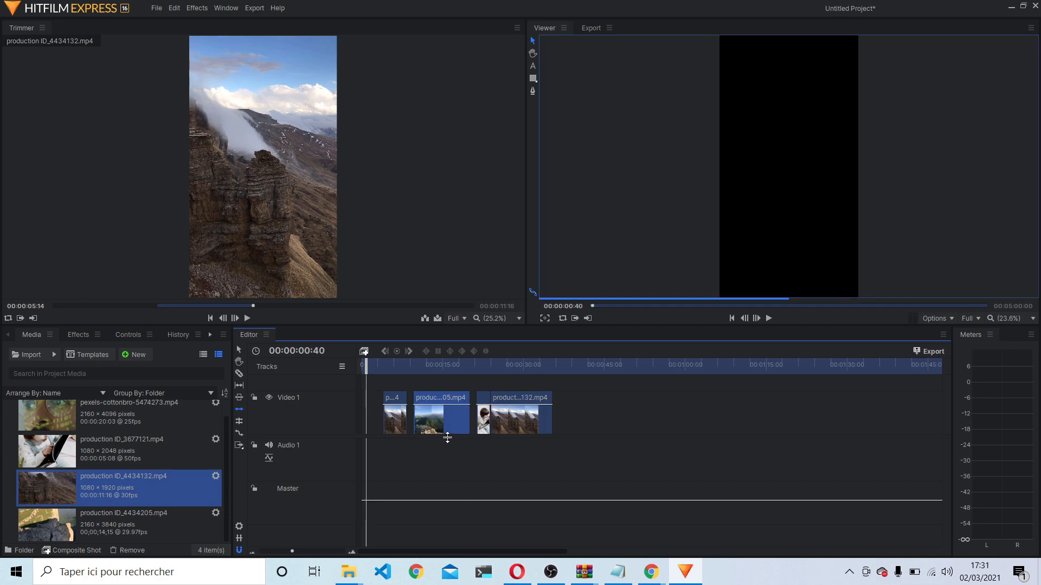
pyautogui.hotkey('ctrl', 'z')
pyautogui.hotkey('ctrl', 'z')
pyautogui.hotkey('ctrl', 'z')
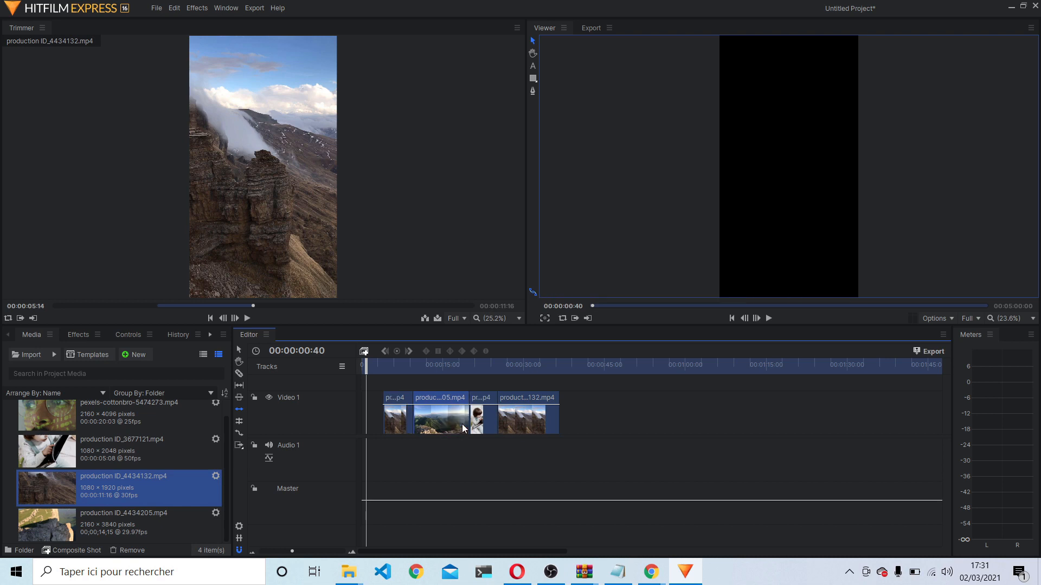
pyautogui.click(242, 349)
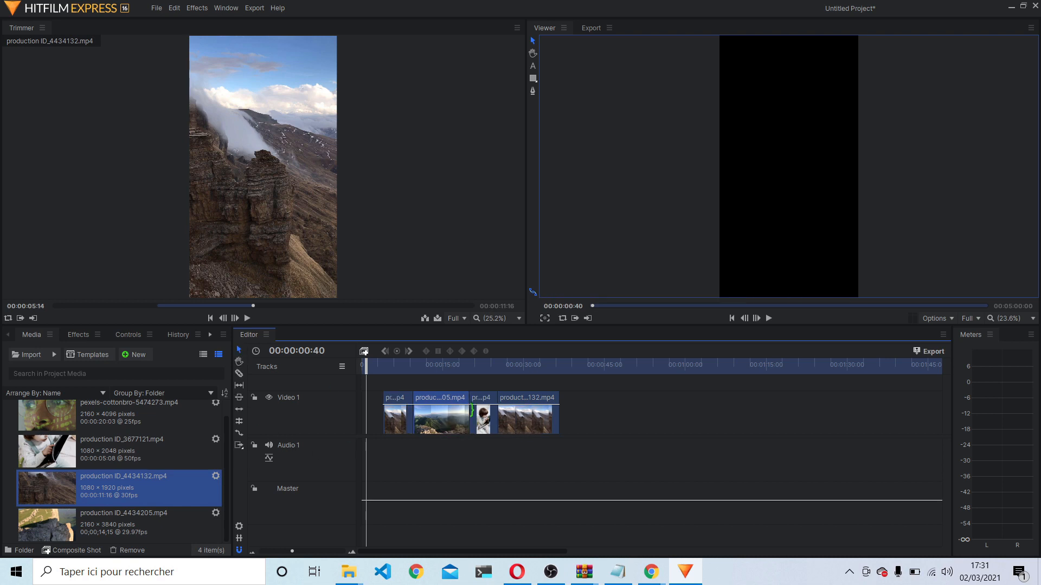
# Step: Shorten production ID_4434205 from its end to about 4 seconds with the selection tool and place the playhead in the resulting gap
pyautogui.moveTo(469, 412); pyautogui.dragTo(437, 412)
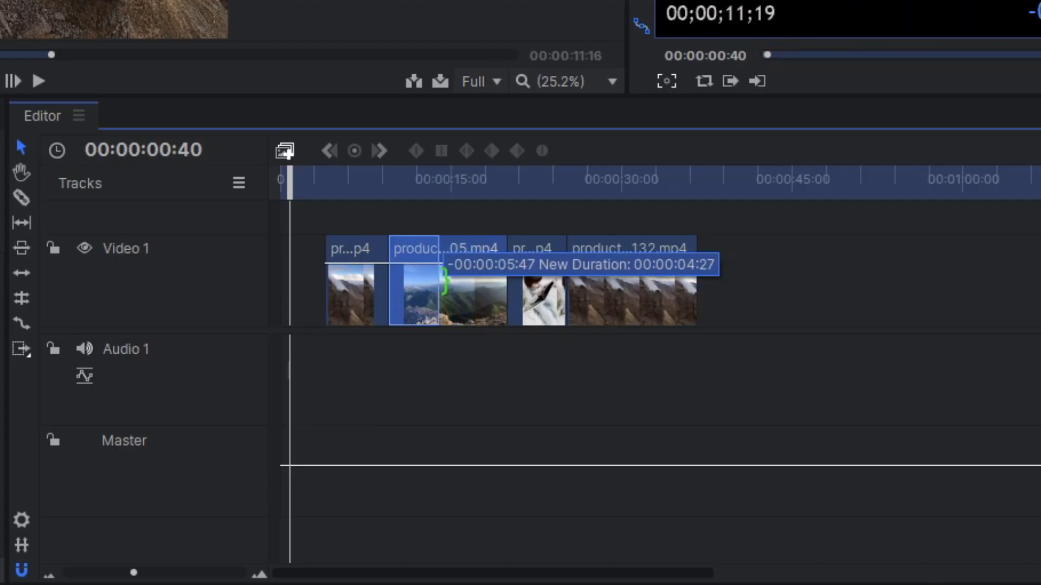
pyautogui.moveTo(443, 279); pyautogui.dragTo(440, 279)
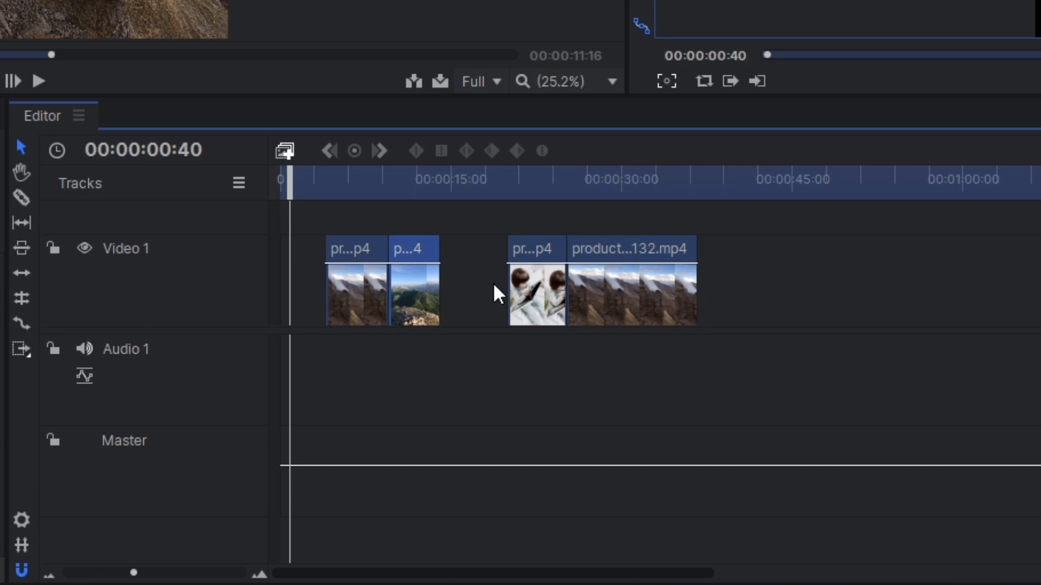
pyautogui.moveTo(426, 179); pyautogui.dragTo(473, 179)
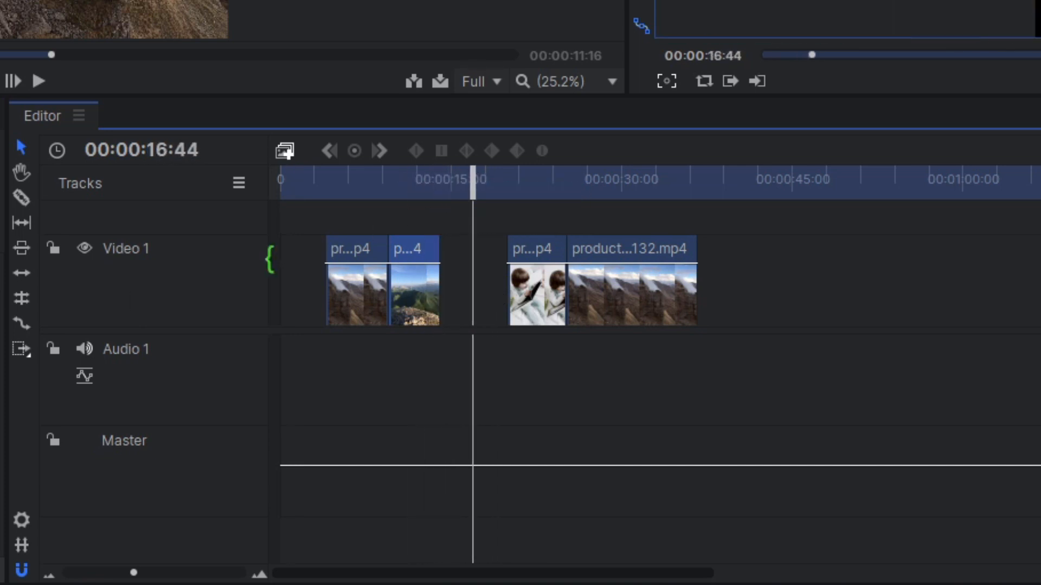
# Step: Pull the clips after the gap on Video 1 back against production ID_4434205 with the Ripple Edit tool
pyautogui.click(22, 273)
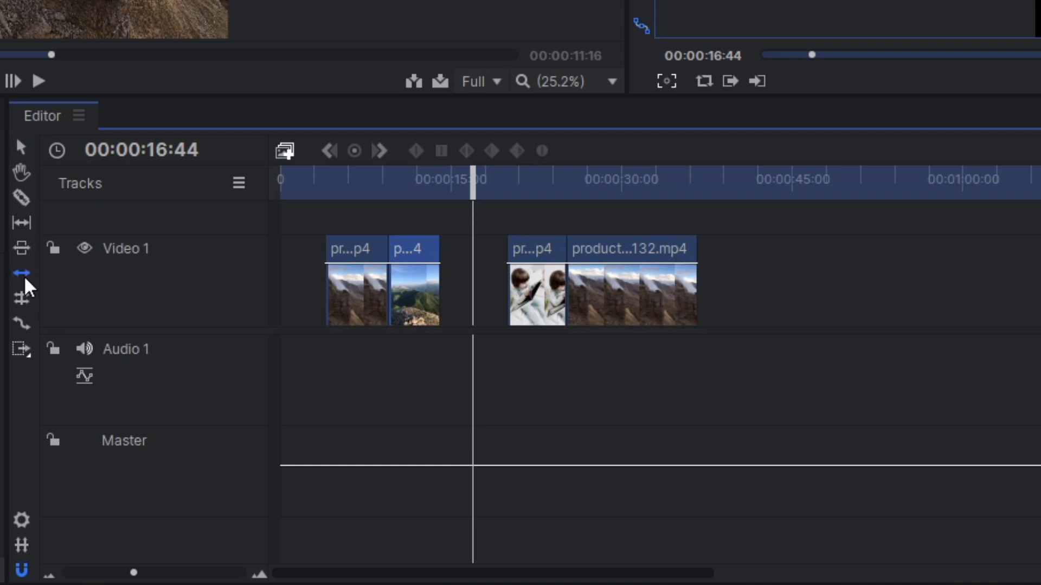
pyautogui.click(358, 322)
pyautogui.moveTo(505, 293); pyautogui.dragTo(435, 293)
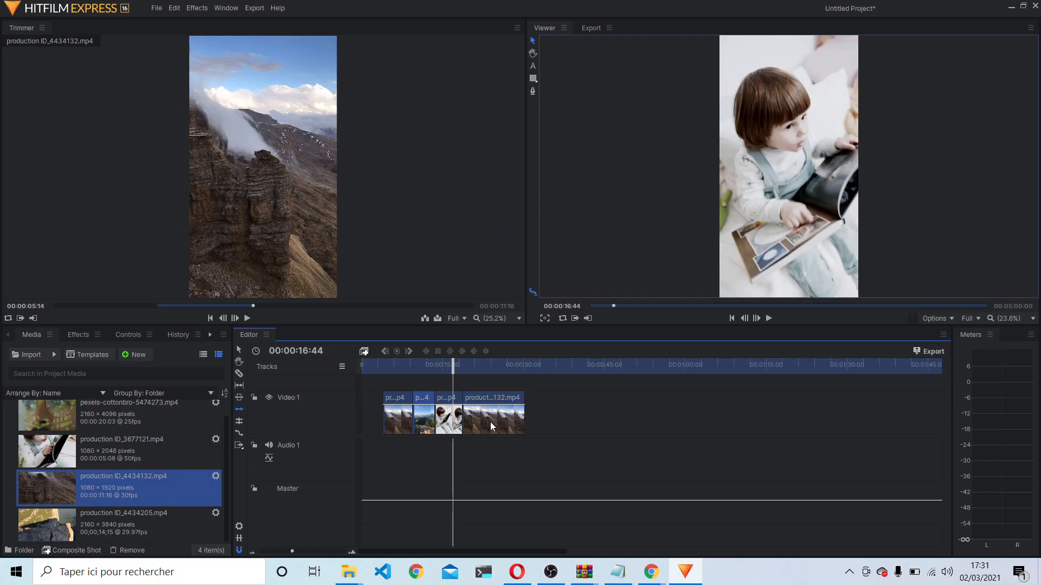
# Step: Undo the last three edits on Video 1
pyautogui.hotkey('ctrl', 'z')
pyautogui.hotkey('ctrl', 'z')
pyautogui.hotkey('ctrl', 'z')
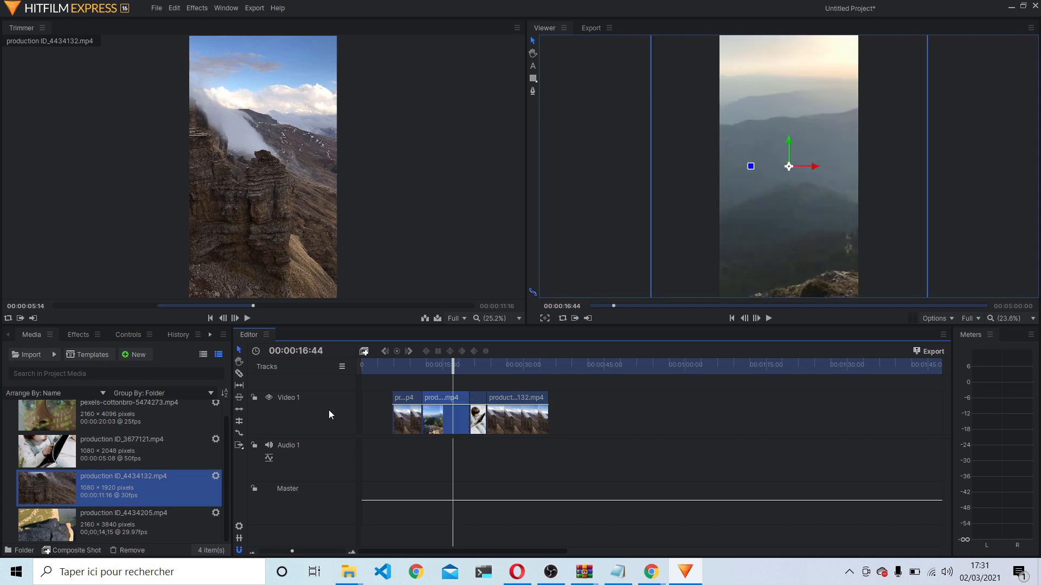
# Step: Delete all clips from the Video 1 track
pyautogui.moveTo(467, 415); pyautogui.dragTo(412, 432)
pyautogui.click(532, 416)
pyautogui.press('Delete')
# Step: Place production ID_4434132 at the start of Video 1 without changing the sequence settings, and set the playhead to 00:00:01:00
pyautogui.moveTo(95, 492); pyautogui.dragTo(368, 412)
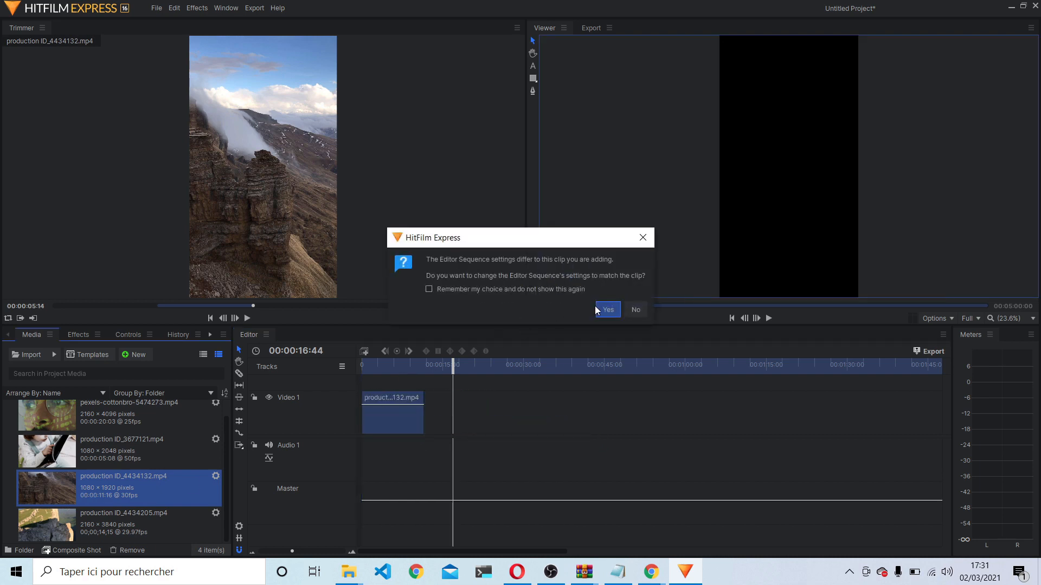
pyautogui.click(635, 310)
pyautogui.moveTo(377, 365)
pyautogui.mouseDown()
pyautogui.moveTo(405, 368)
pyautogui.moveTo(367, 370)
pyautogui.mouseUp()
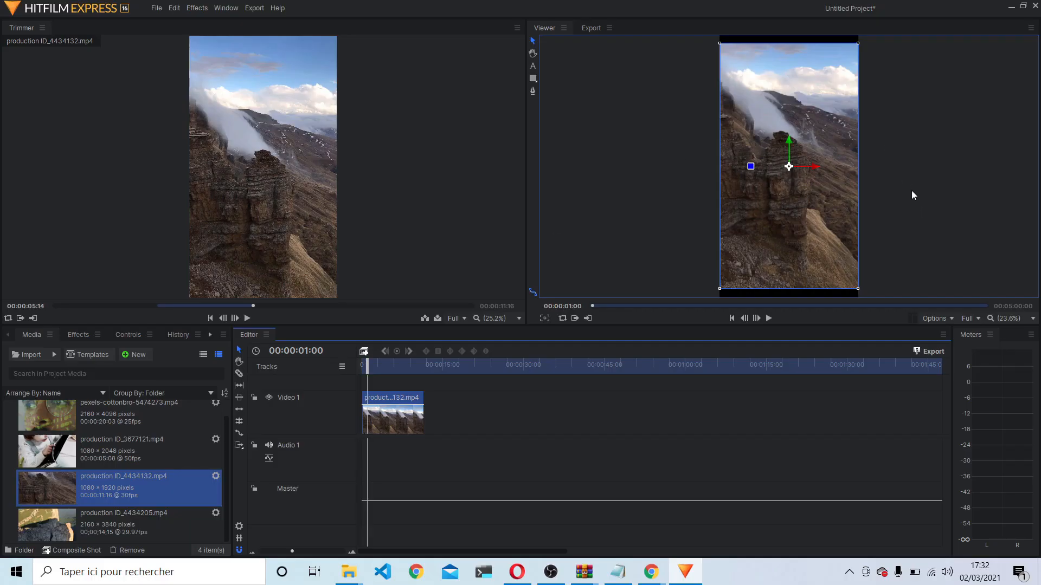
# Step: Add the text "MOn texte" over the sky in the upper part of the picture
pyautogui.click(532, 68)
pyautogui.click(759, 83)
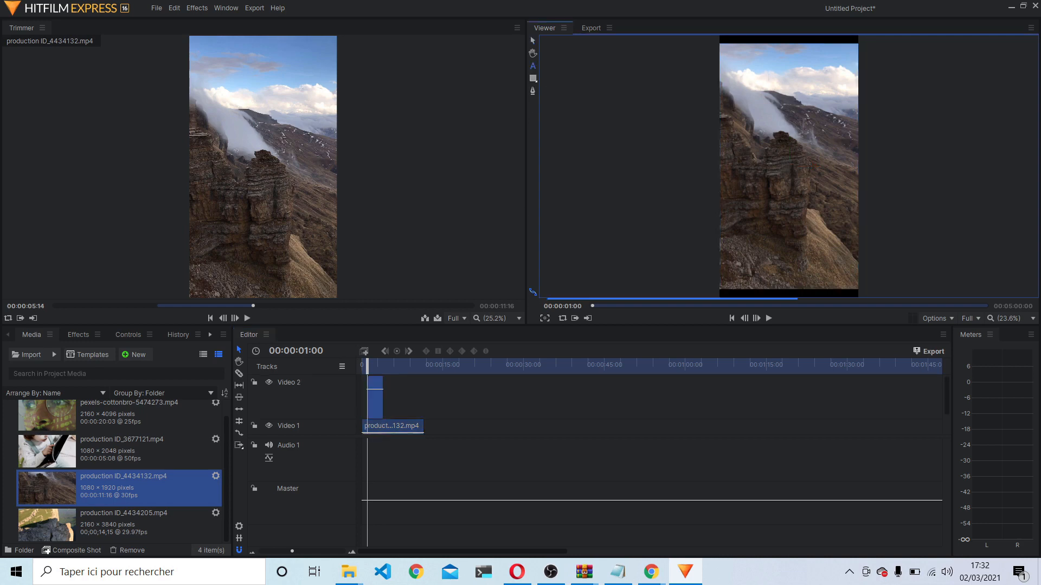
pyautogui.write('Mon texte')
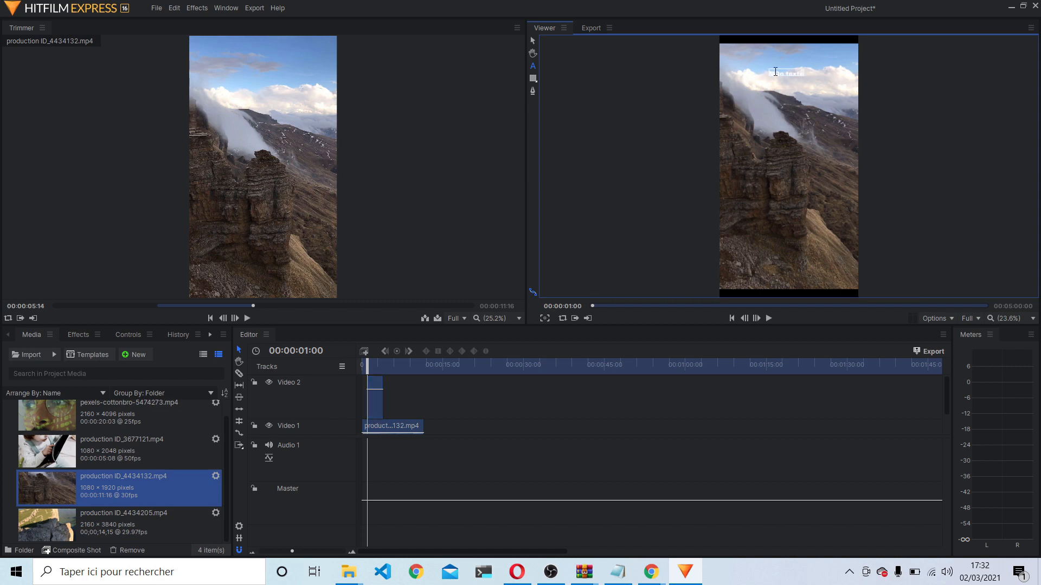
# Step: Set the whole text's font to Britannic Bold and its colour to black
pyautogui.moveTo(802, 71); pyautogui.dragTo(759, 73)
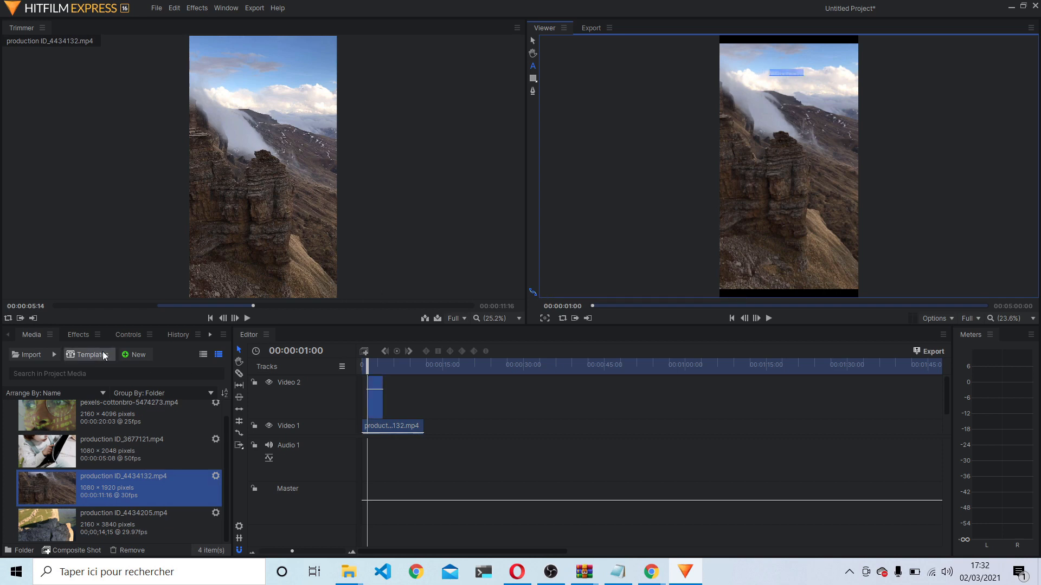
pyautogui.click(209, 337)
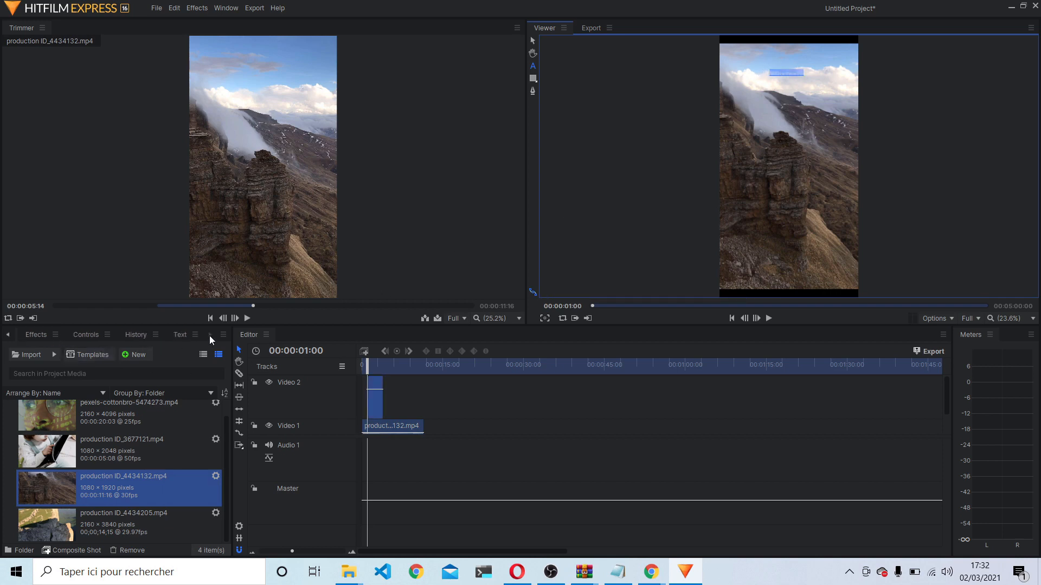
pyautogui.click(181, 335)
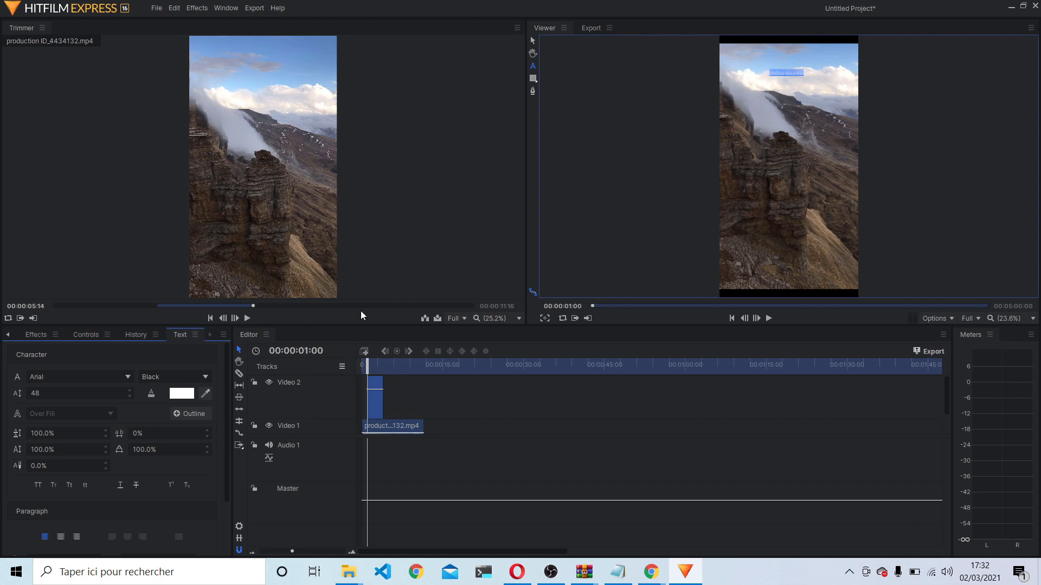
pyautogui.click(115, 379)
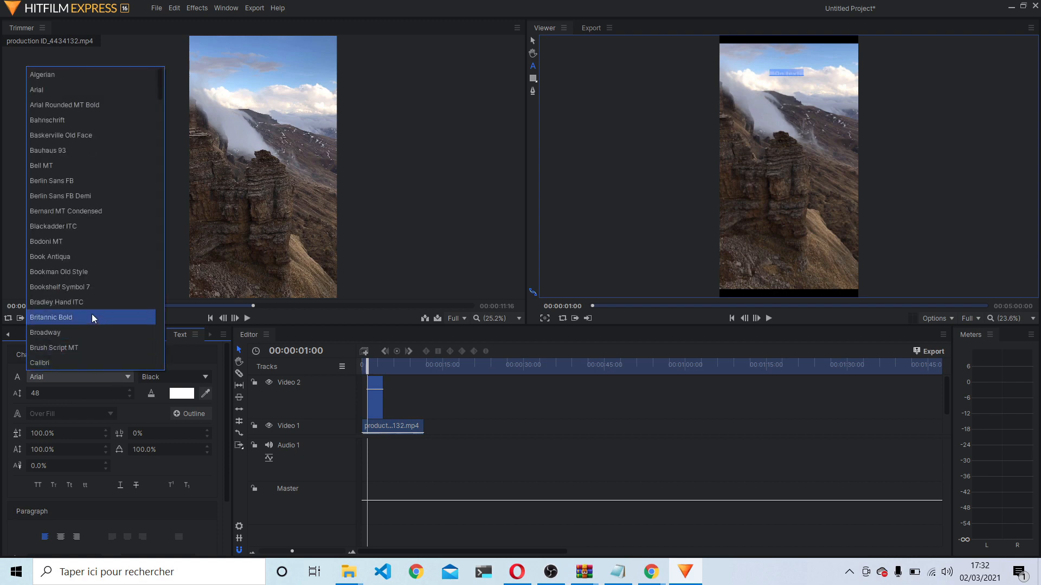
pyautogui.click(92, 314)
pyautogui.click(181, 393)
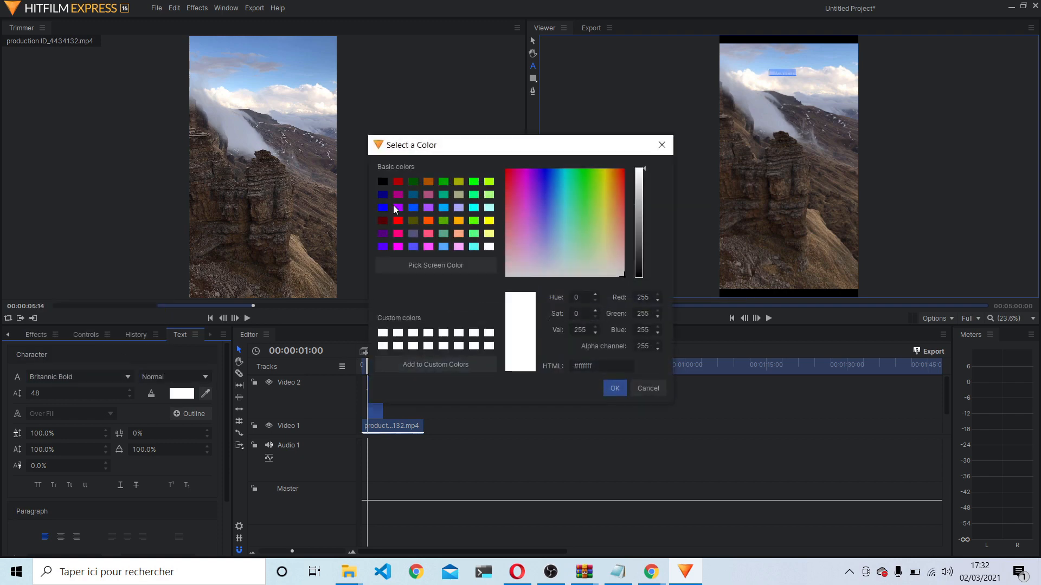
pyautogui.click(382, 183)
pyautogui.click(615, 388)
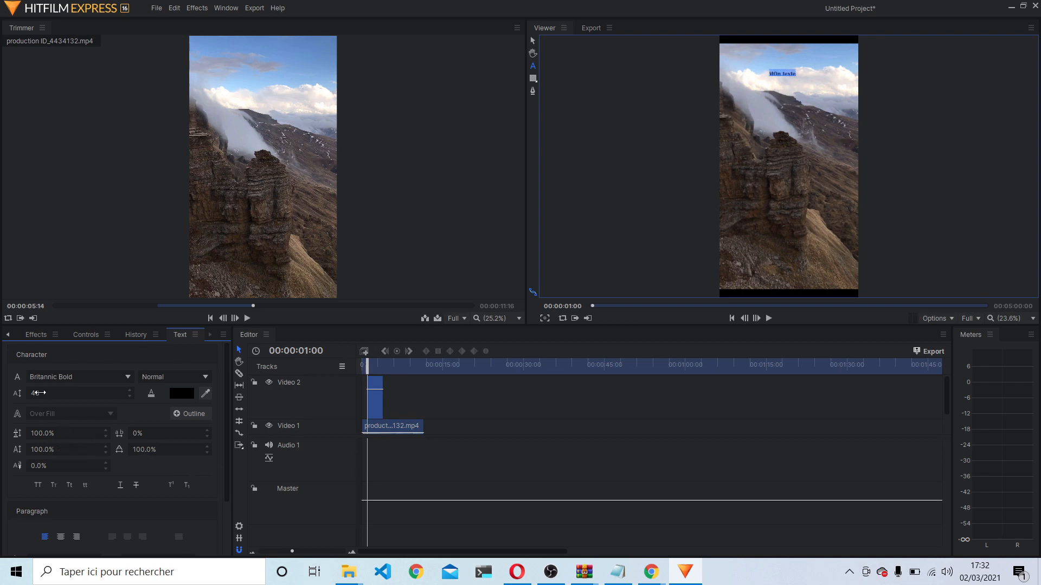
# Step: Set the text's font size to 135
pyautogui.click(40, 392)
pyautogui.write('138')
pyautogui.press('BackSpace')
pyautogui.write('5')
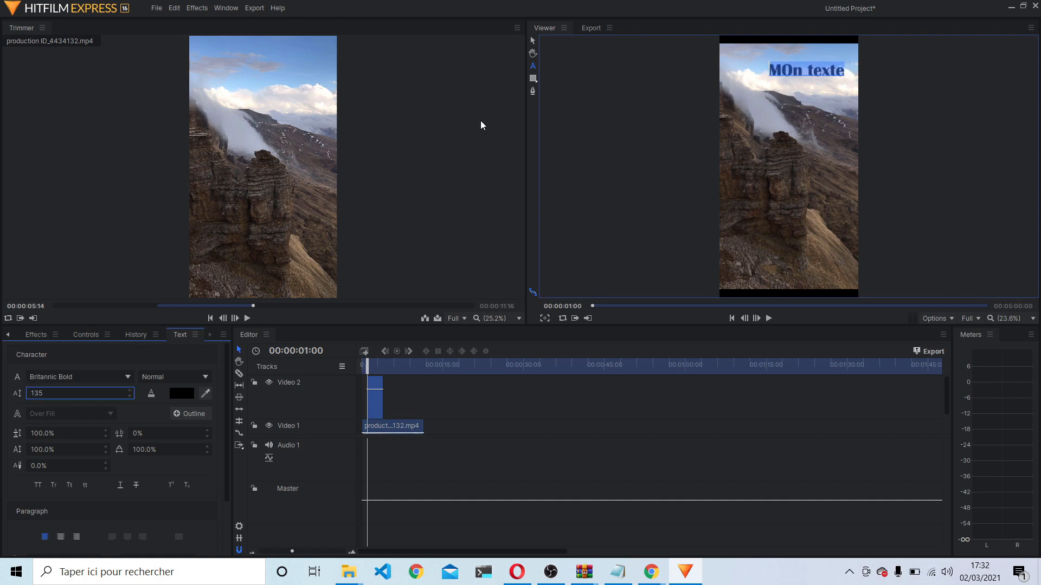
# Step: Reposition the text further left over the clouds with the selection tool
pyautogui.click(532, 40)
pyautogui.moveTo(808, 70); pyautogui.dragTo(783, 96)
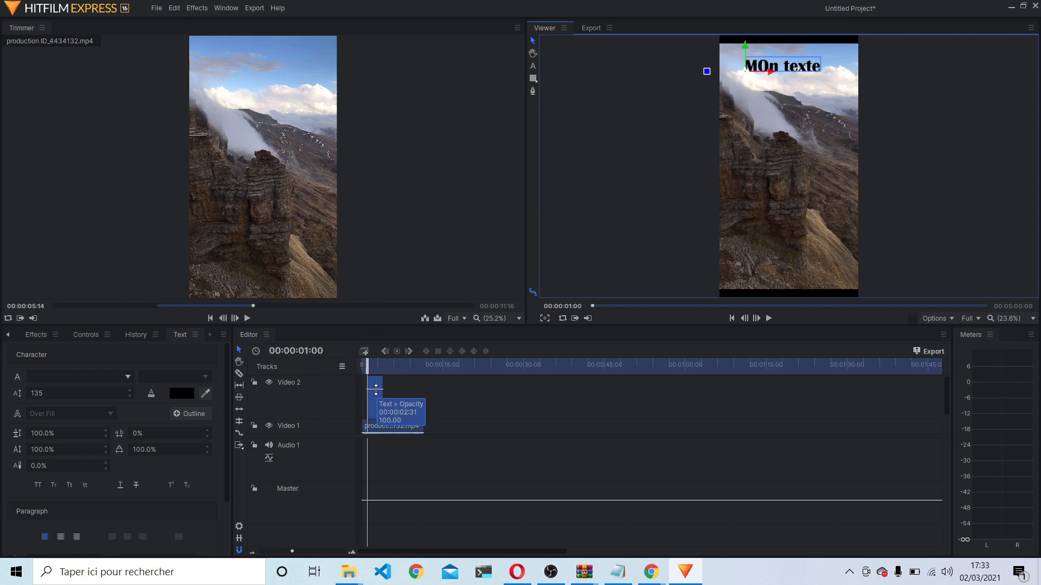
pyautogui.click(374, 401)
pyautogui.moveTo(794, 66)
pyautogui.mouseDown()
pyautogui.moveTo(797, 110)
pyautogui.moveTo(765, 100)
pyautogui.moveTo(790, 88)
pyautogui.moveTo(783, 81)
pyautogui.mouseUp()
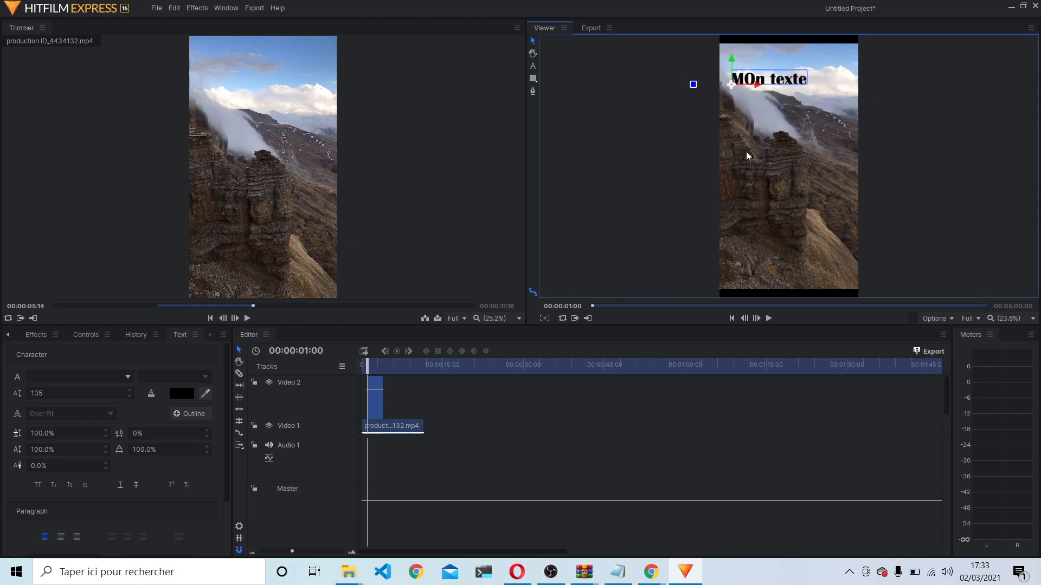
# Step: Insert a new video track above Video 2 and place pexels-cottonbro-5474273 at its start
pyautogui.click(401, 429)
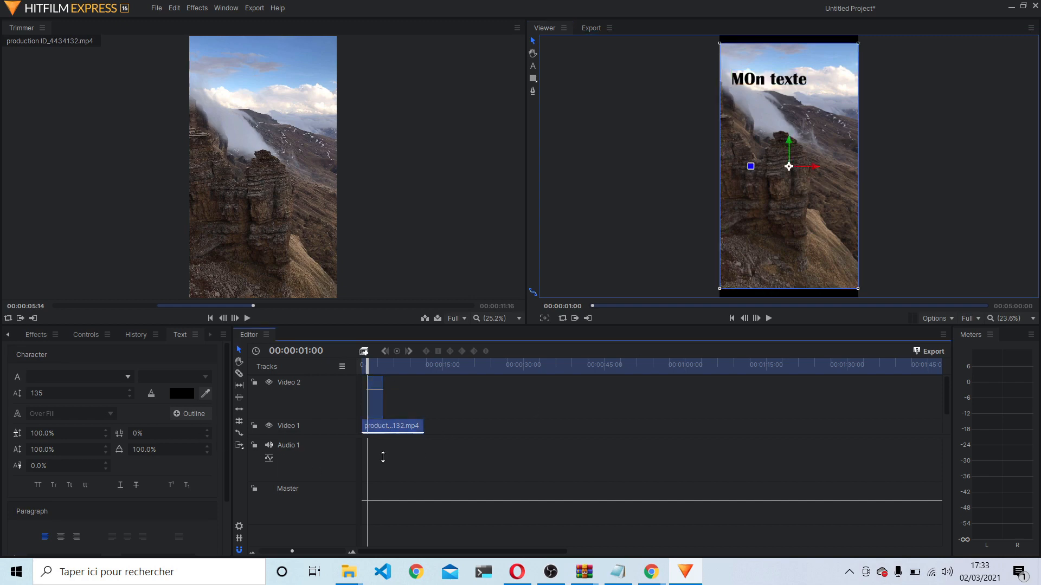
pyautogui.rightClick(334, 405)
pyautogui.click(367, 410)
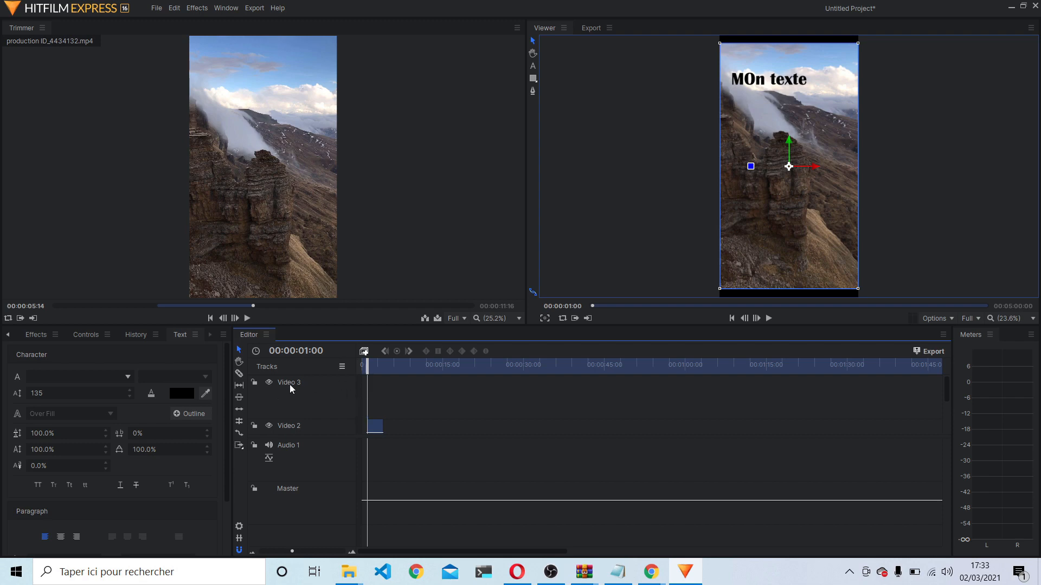
pyautogui.click(8, 334)
pyautogui.click(36, 333)
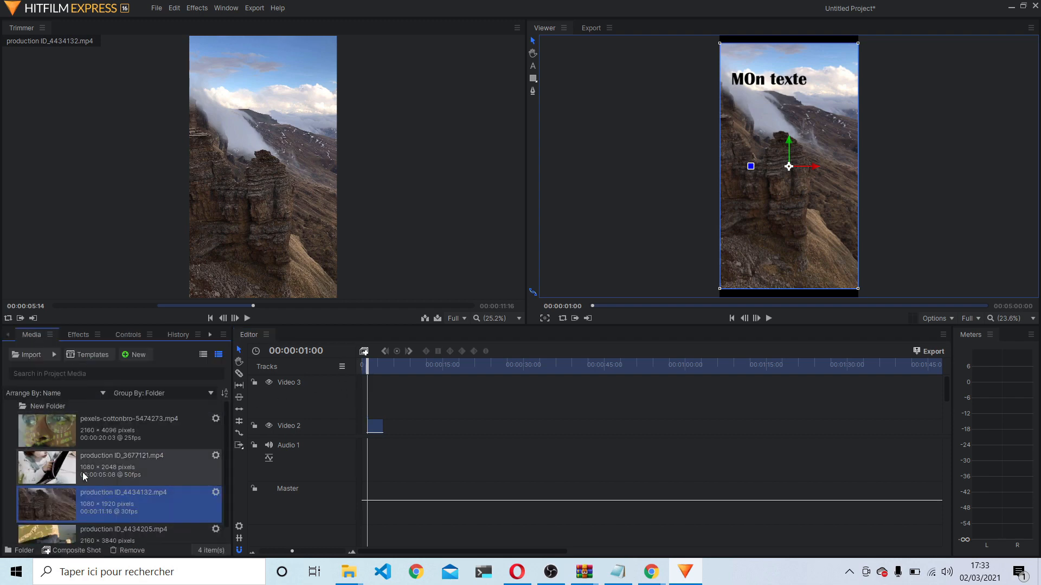
pyautogui.moveTo(81, 432); pyautogui.dragTo(360, 397)
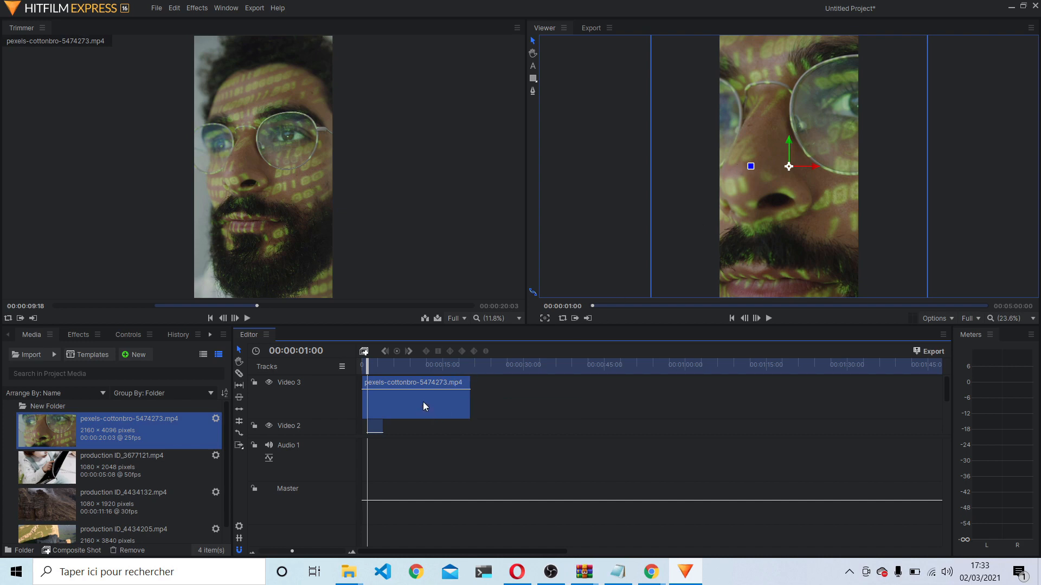
# Step: Scale the pexels-cottonbro-5474273 clip down to a small inset and move it to the left edge of the frame
pyautogui.click(120, 337)
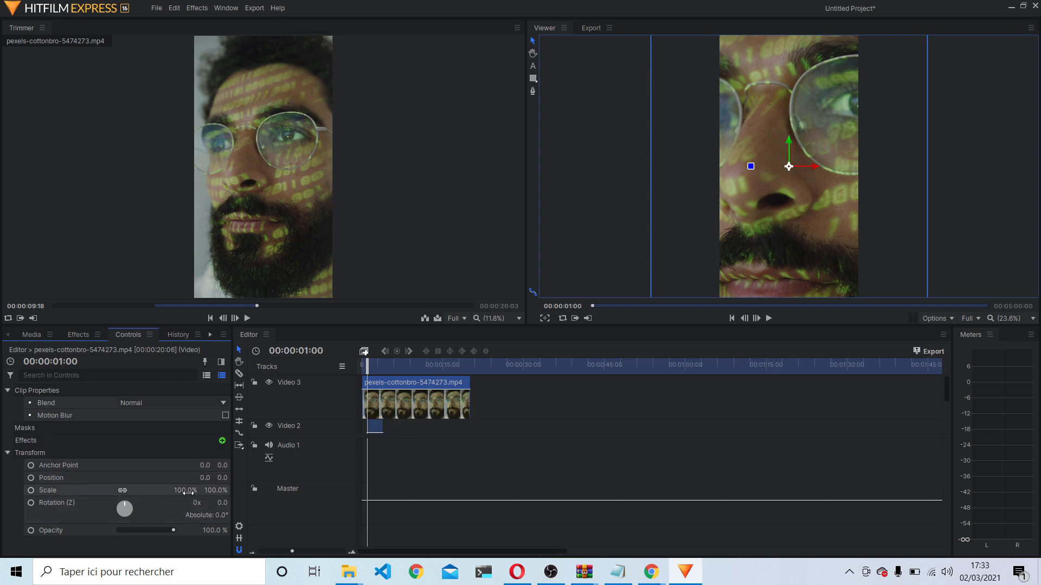
pyautogui.moveTo(188, 492); pyautogui.dragTo(151, 491)
pyautogui.moveTo(782, 186); pyautogui.dragTo(734, 189)
# Step: Place production ID_3677121 at 00:00:01:00 on a new track above Video 3 and scale it to 41%
pyautogui.click(27, 342)
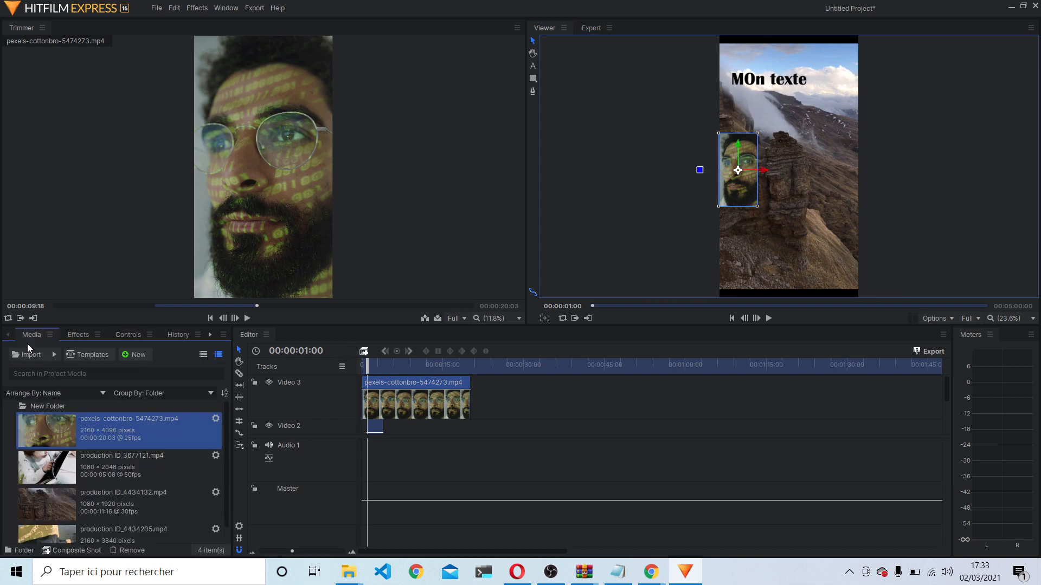
pyautogui.moveTo(50, 465); pyautogui.dragTo(375, 393)
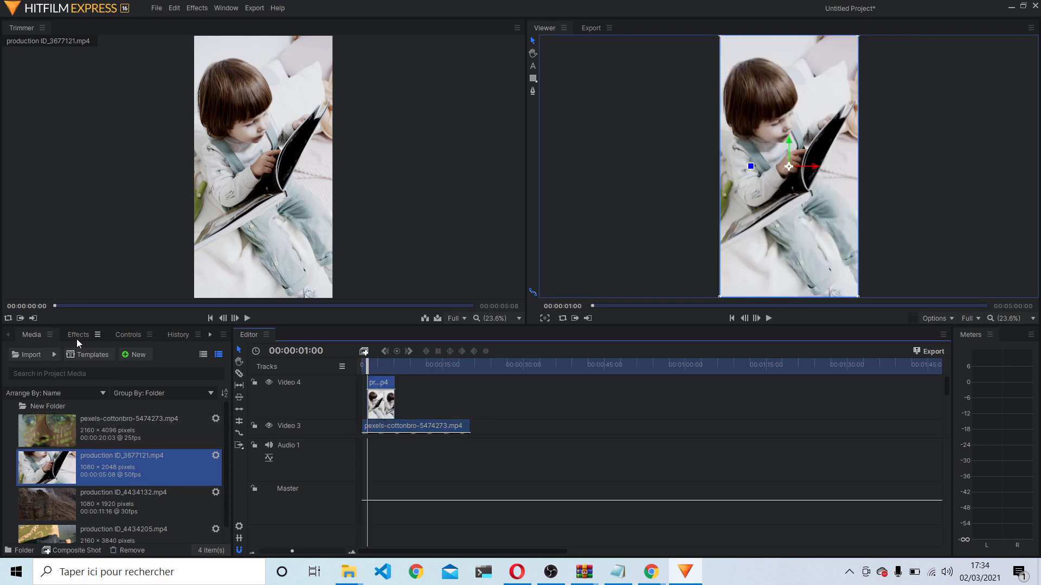
pyautogui.click(130, 333)
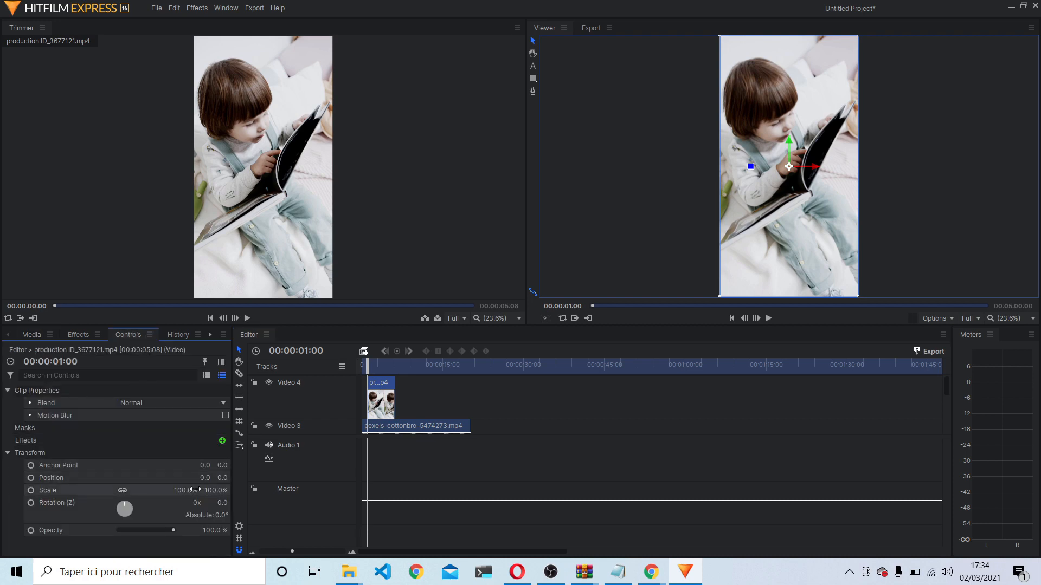
pyautogui.moveTo(187, 490); pyautogui.dragTo(154, 490)
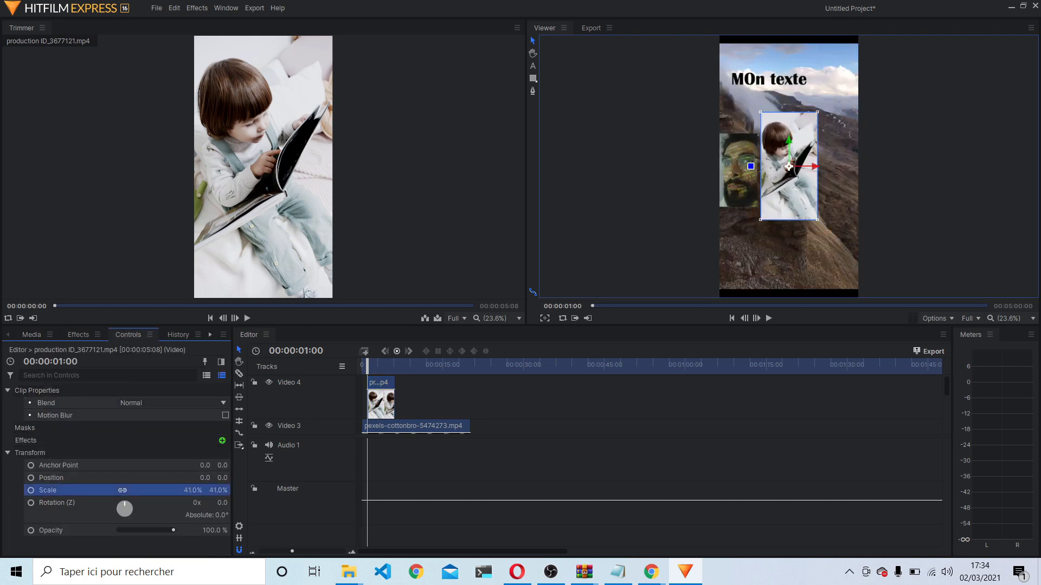
# Step: Play the layered composition from the start to preview it, and return the playhead to the beginning
pyautogui.click(517, 498)
pyautogui.moveTo(373, 363); pyautogui.dragTo(355, 369)
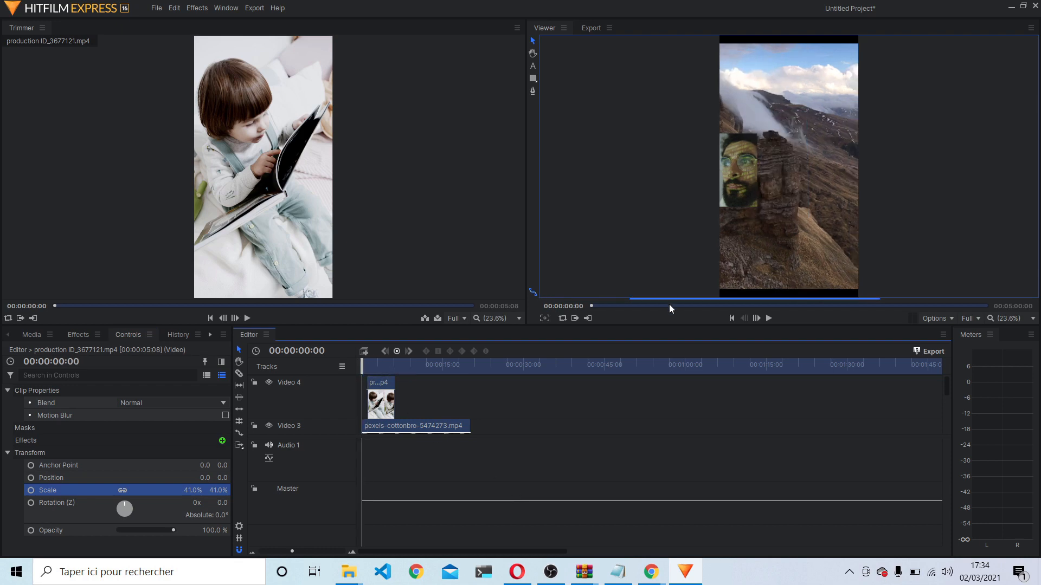
pyautogui.click(768, 319)
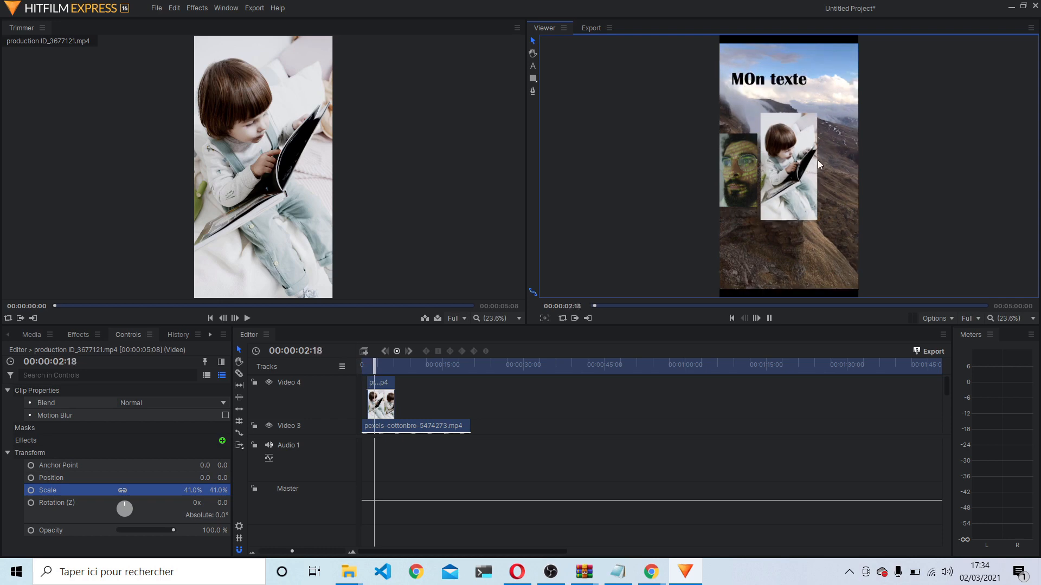
pyautogui.click(769, 319)
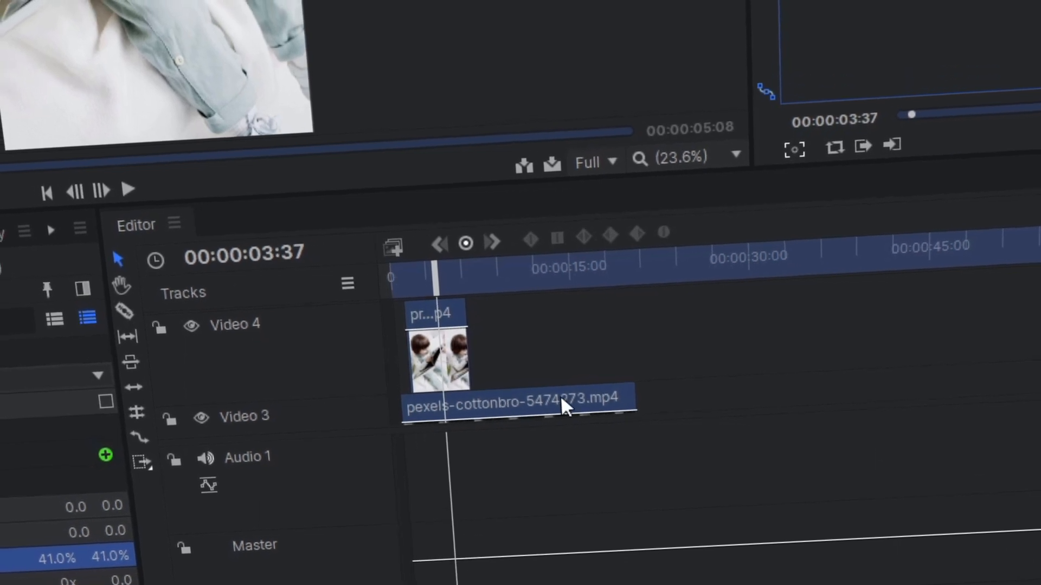
pyautogui.moveTo(439, 281); pyautogui.dragTo(365, 312)
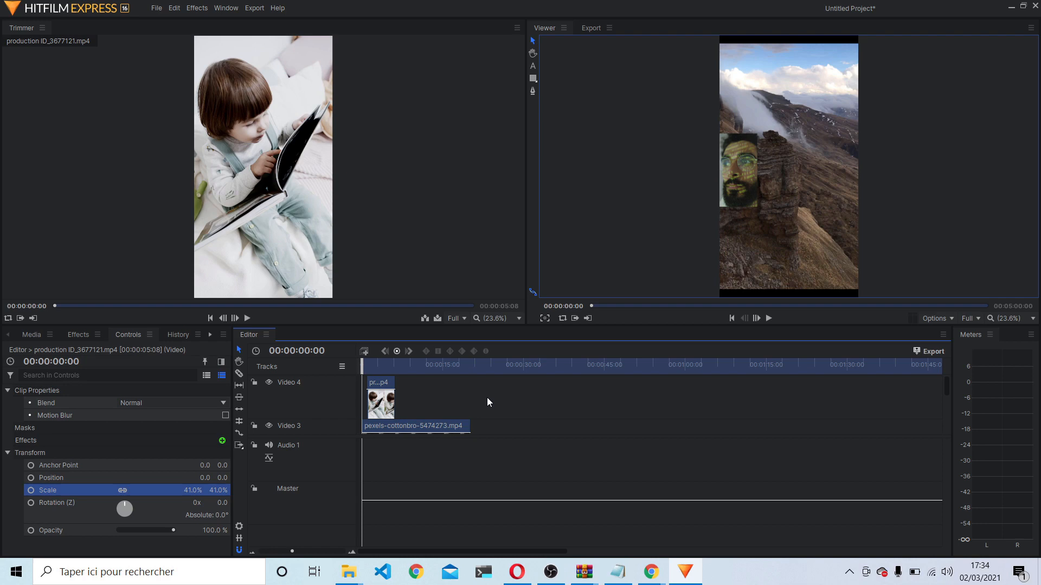
# Step: Import the onepress PNG image from the Téléchargements folder into the project media
pyautogui.click(23, 336)
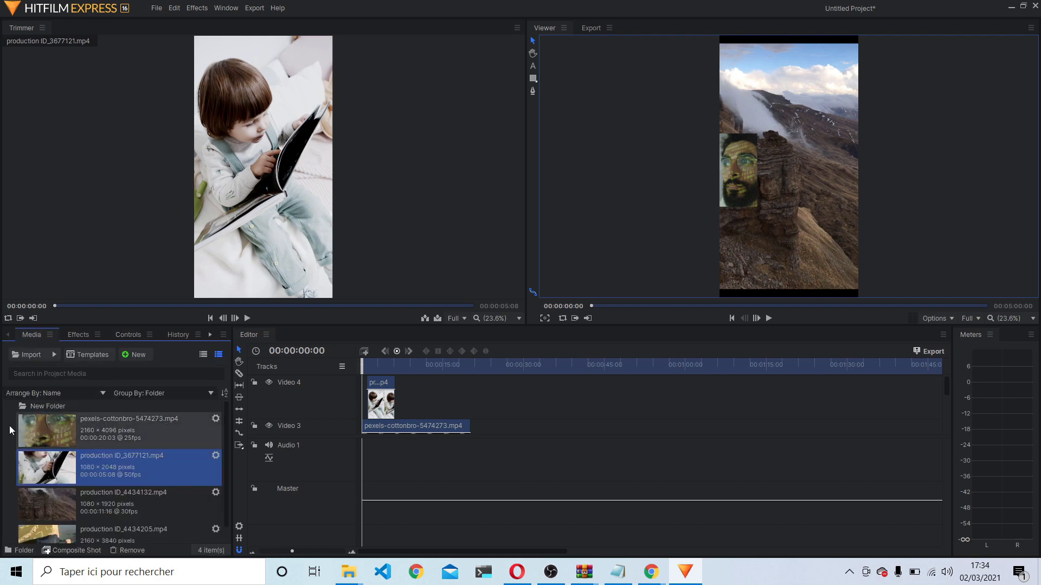
pyautogui.click(35, 350)
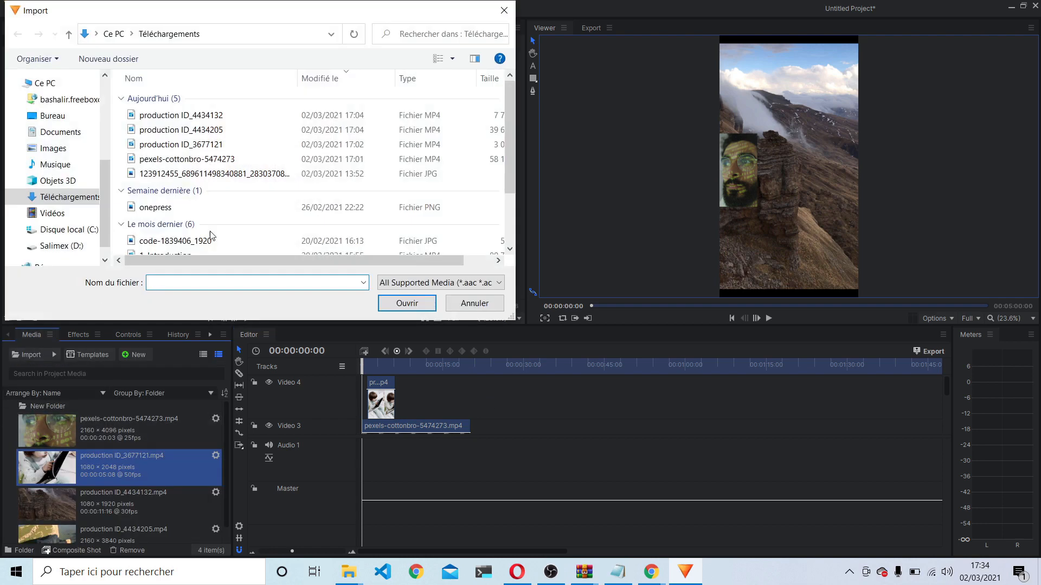
pyautogui.click(174, 211)
pyautogui.click(407, 304)
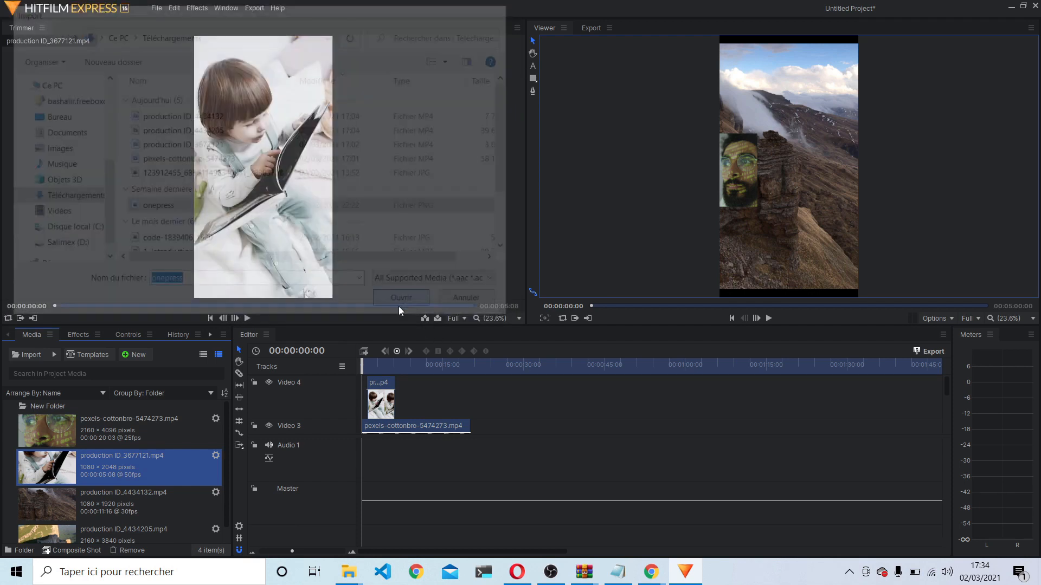
# Step: Place onepress.png at the start of a new video track above Video 4 and move the logo to the frame's upper-left corner
pyautogui.moveTo(78, 430); pyautogui.dragTo(402, 383)
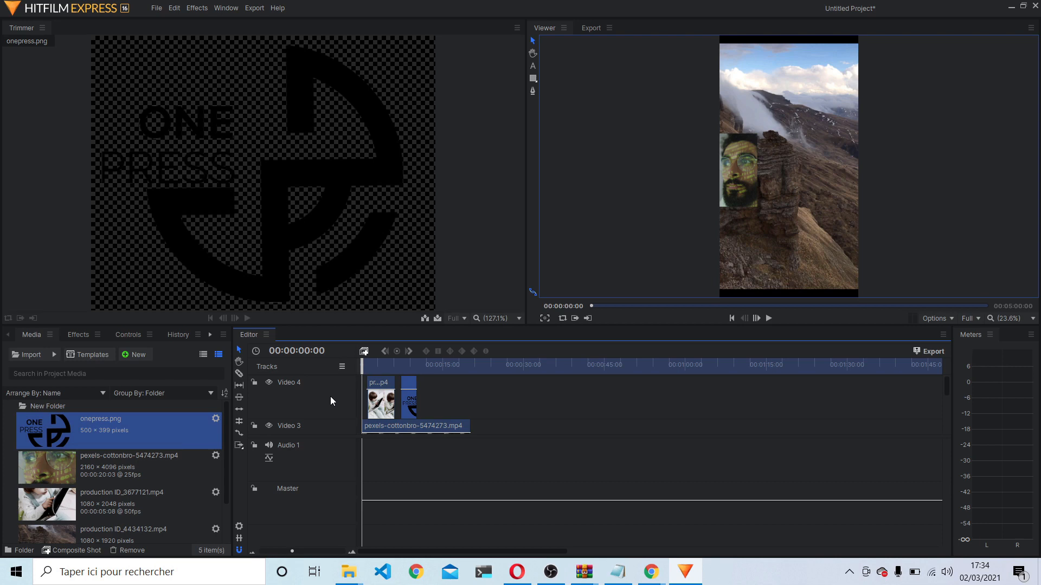
pyautogui.rightClick(331, 397)
pyautogui.click(339, 401)
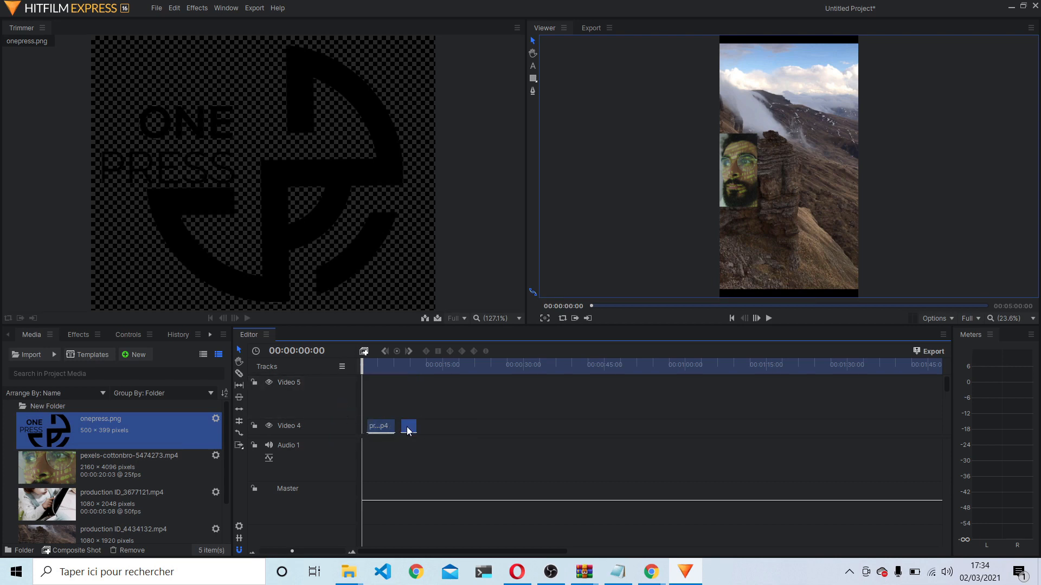
pyautogui.moveTo(407, 427); pyautogui.dragTo(361, 404)
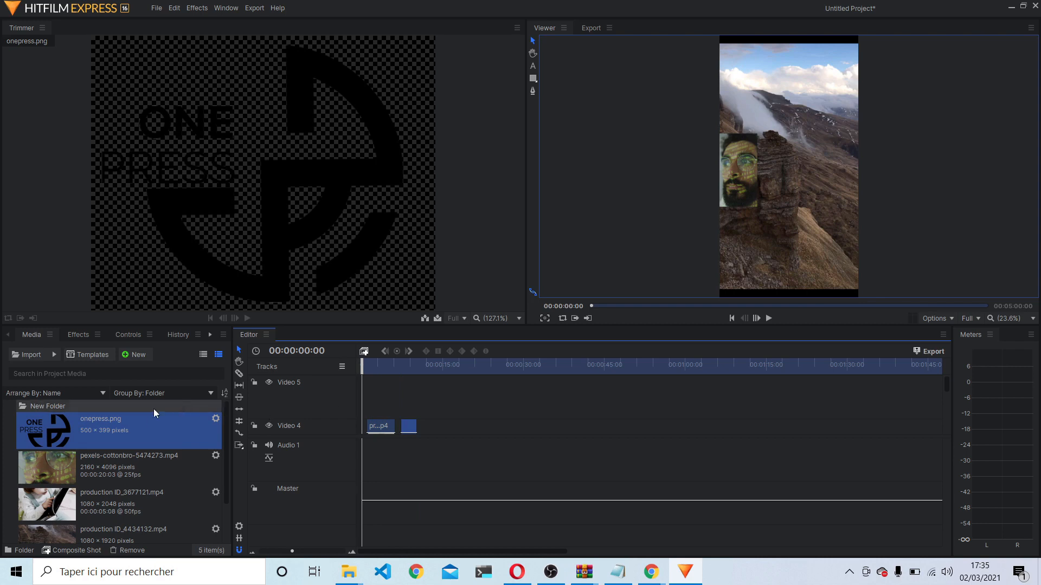
pyautogui.moveTo(154, 410); pyautogui.dragTo(577, 398)
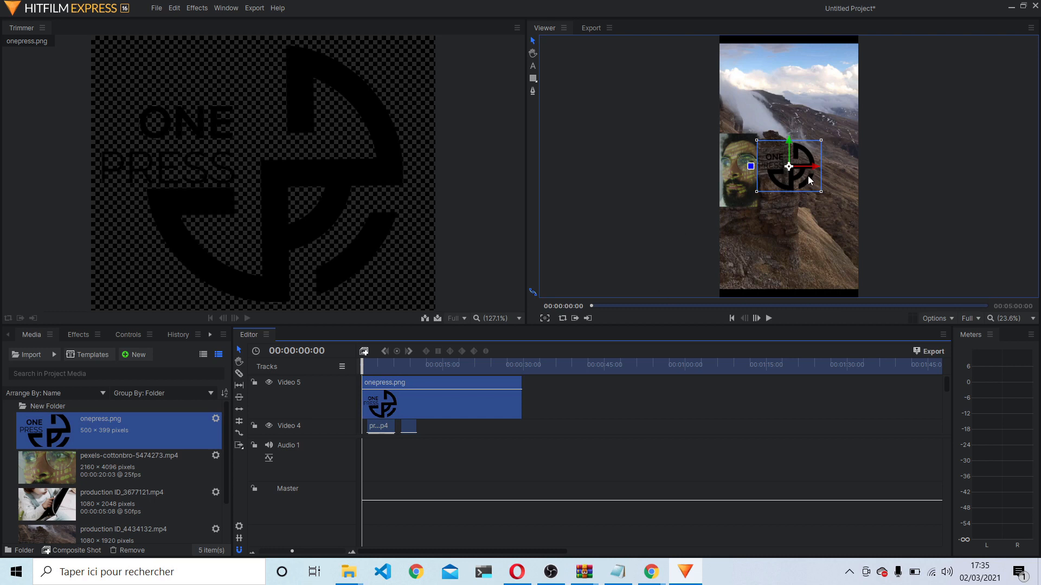
pyautogui.moveTo(809, 180); pyautogui.dragTo(774, 82)
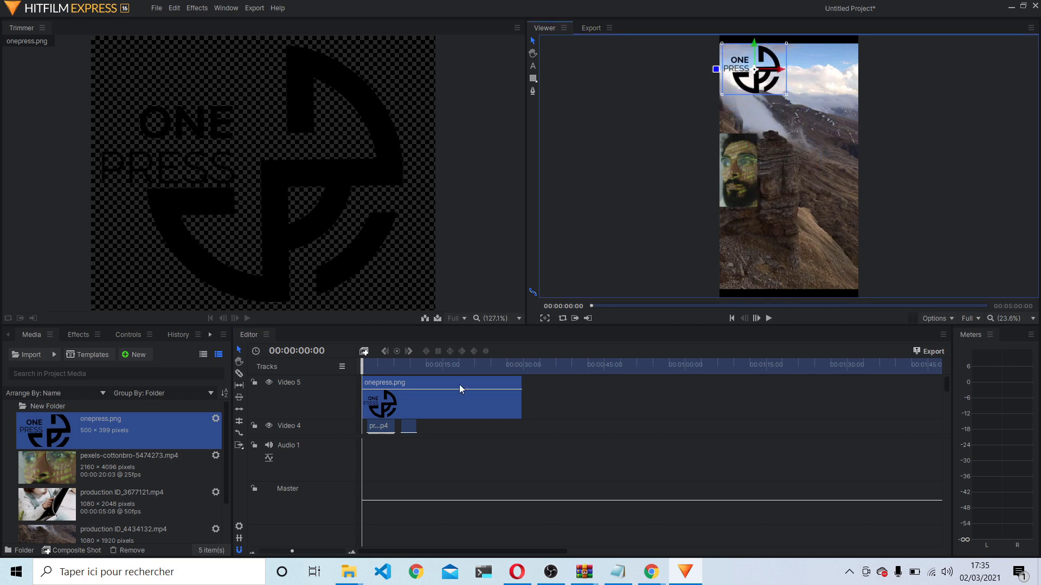
# Step: Export the timeline from the editor and save the output on the Bureau desktop as "ma super vidéo"
pyautogui.moveTo(378, 369); pyautogui.dragTo(357, 389)
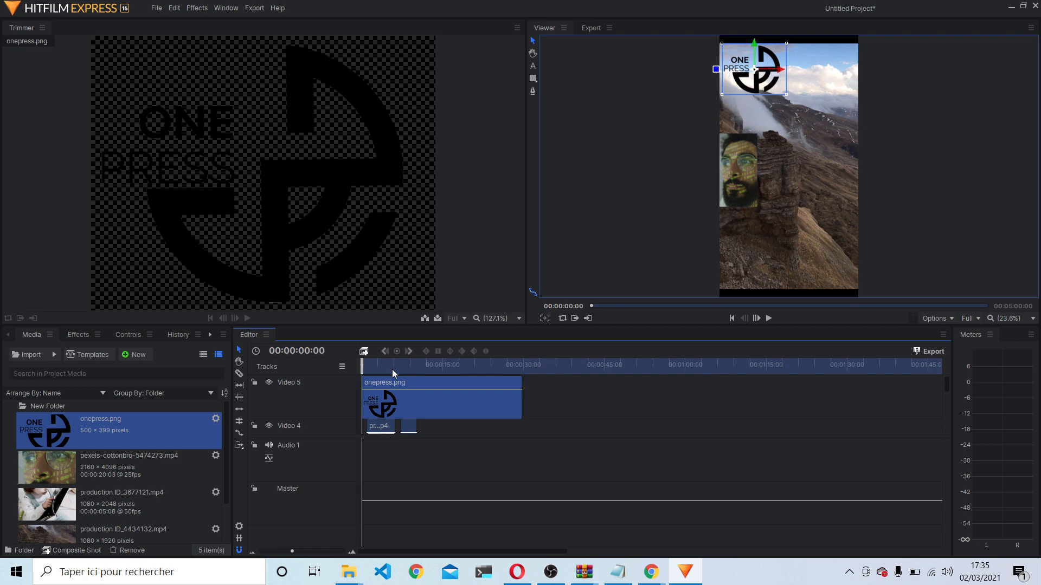
pyautogui.scroll(-3, 514, 408)
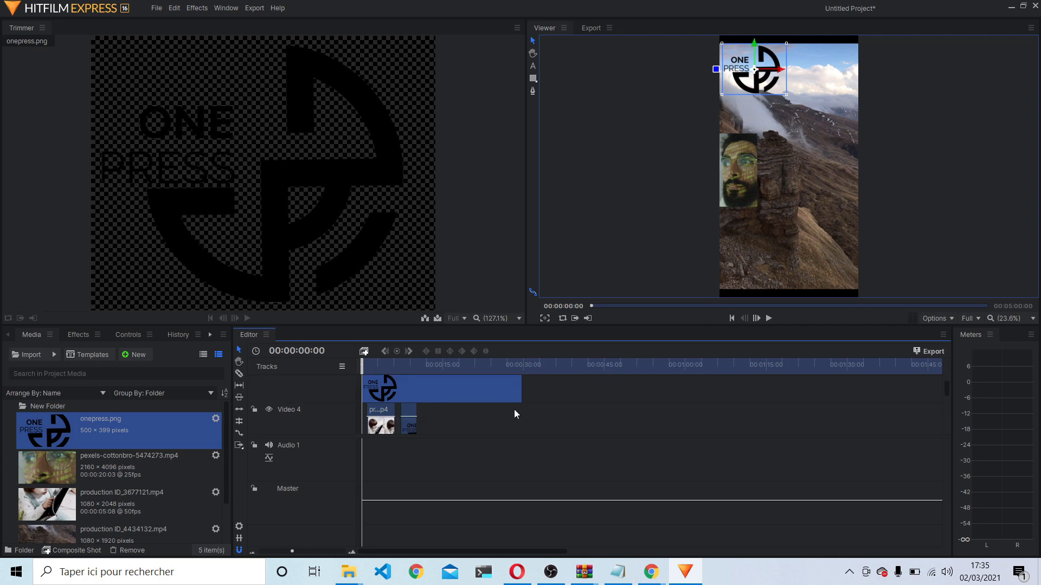
pyautogui.scroll(-2, 513, 409)
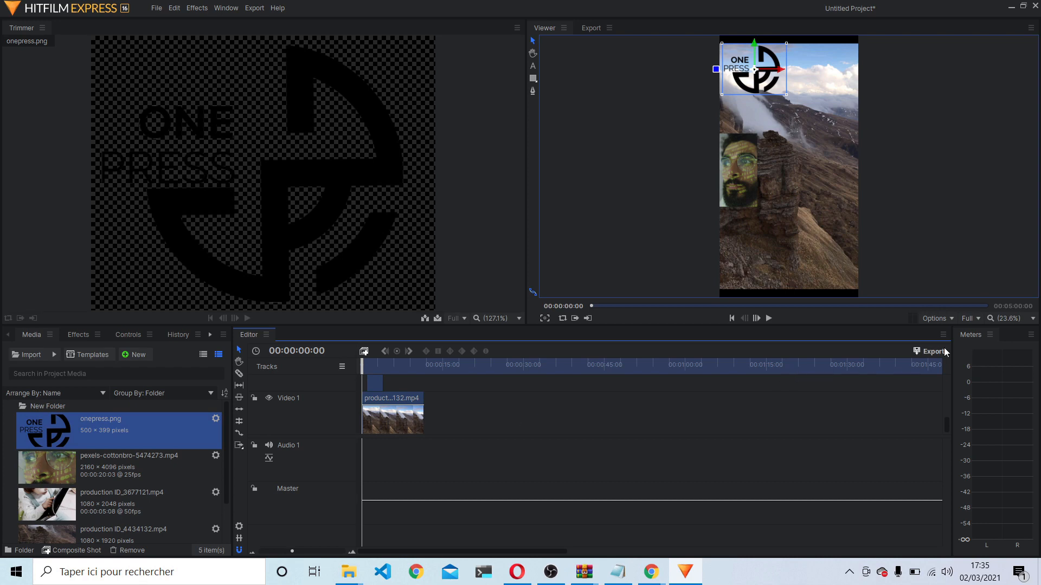
pyautogui.click(917, 352)
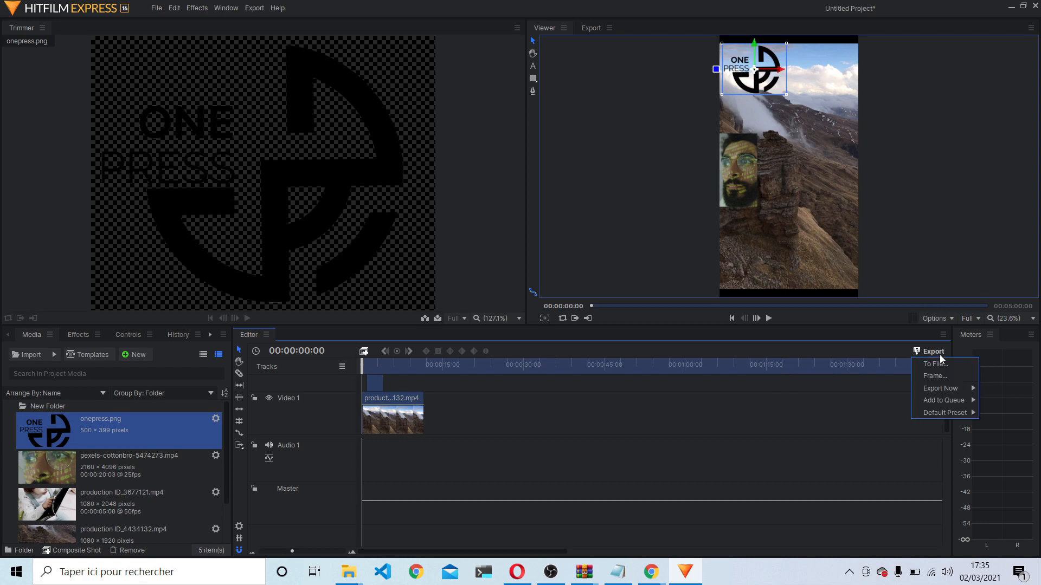
pyautogui.click(941, 360)
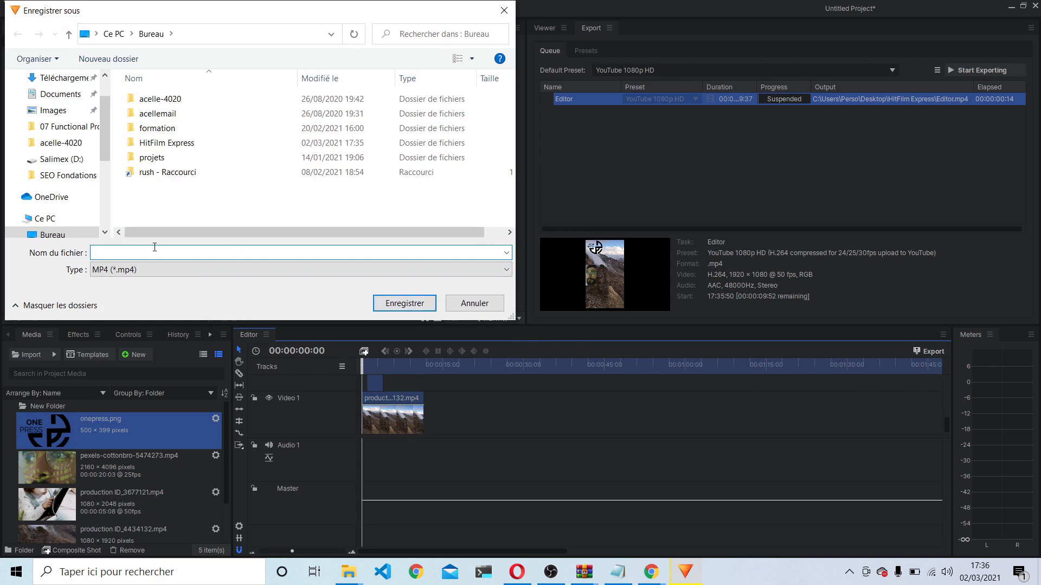
pyautogui.write('ma super bv')
pyautogui.press('BackSpace')
pyautogui.press('BackSpace')
pyautogui.write('vidéo')
pyautogui.press('Return')
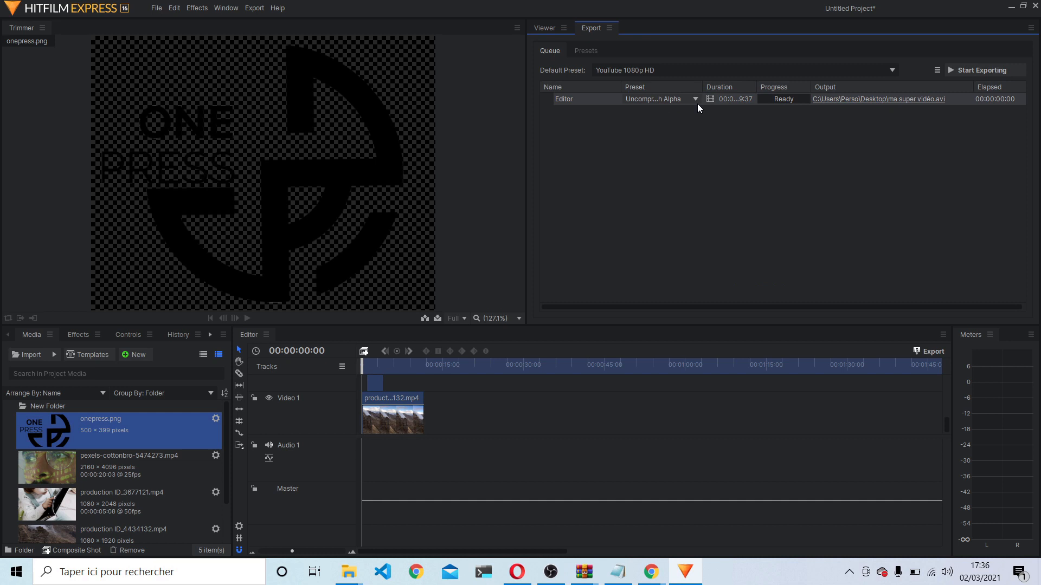
# Step: Start exporting the ma super vidéo task with the Instagram Portrait preset, and suspend the export
pyautogui.click(688, 98)
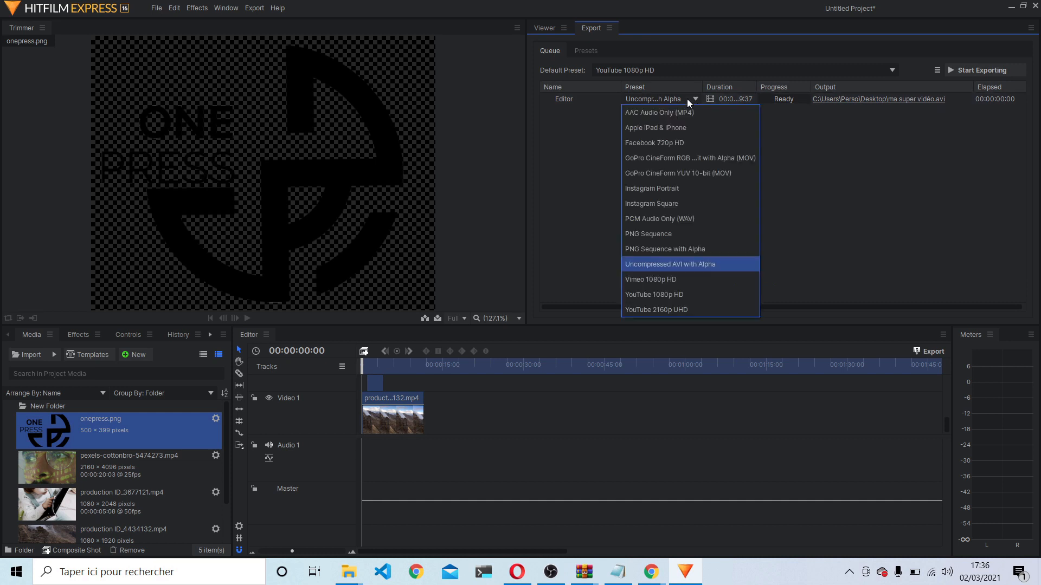
pyautogui.click(687, 99)
pyautogui.click(740, 96)
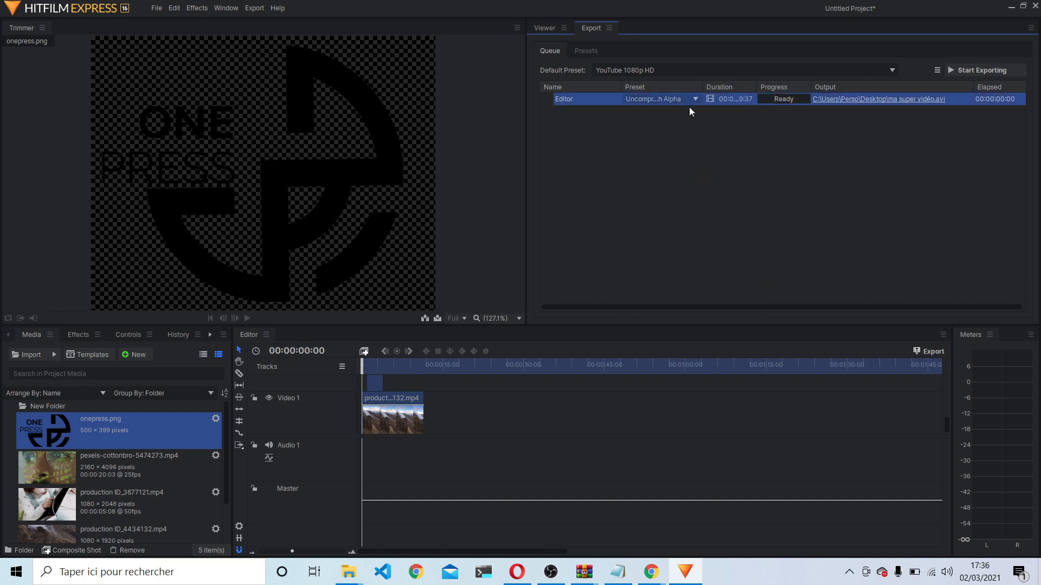
pyautogui.click(662, 101)
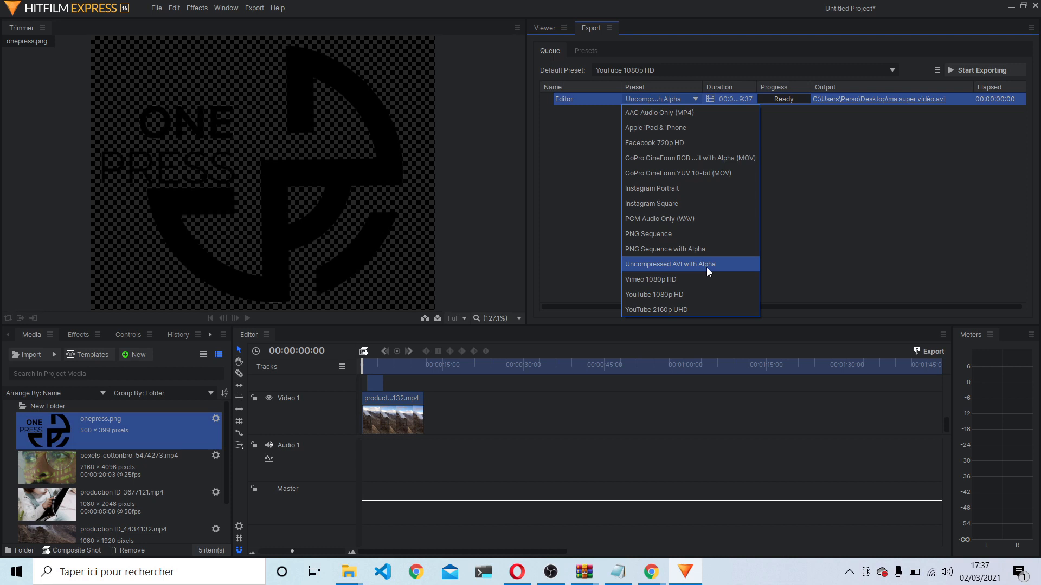
pyautogui.click(666, 194)
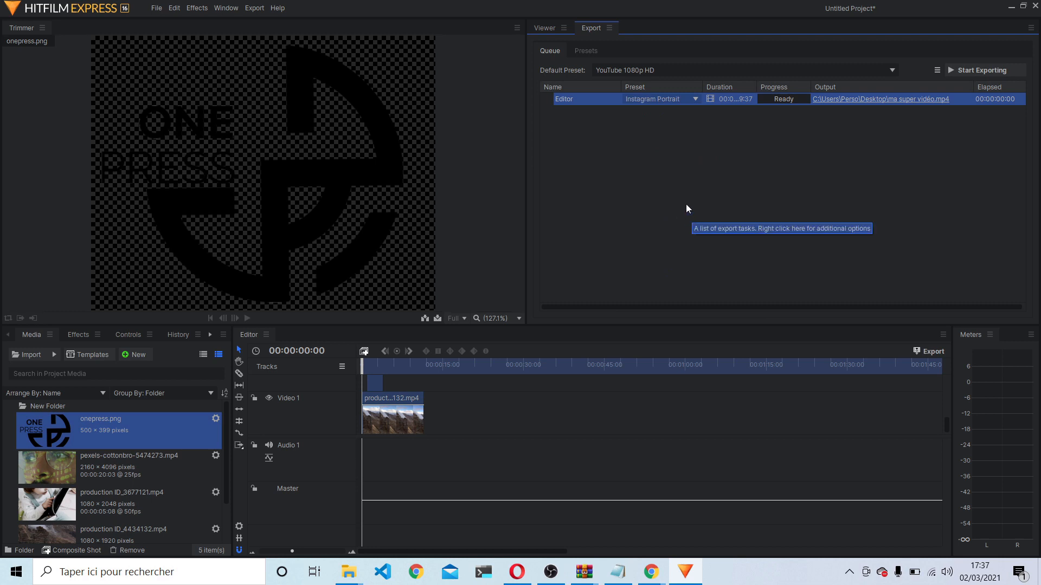
pyautogui.click(976, 70)
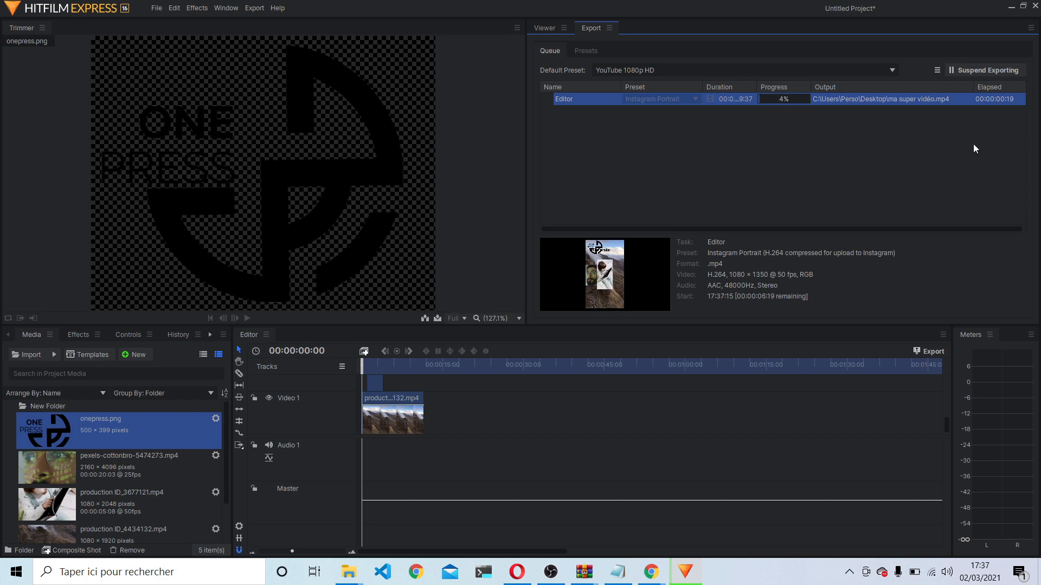
pyautogui.click(975, 71)
# Step: Set the timeline's out point at 00:00:08:38 and move the playhead back to 00:00:02:11
pyautogui.moveTo(381, 371); pyautogui.dragTo(413, 371)
pyautogui.click(409, 371)
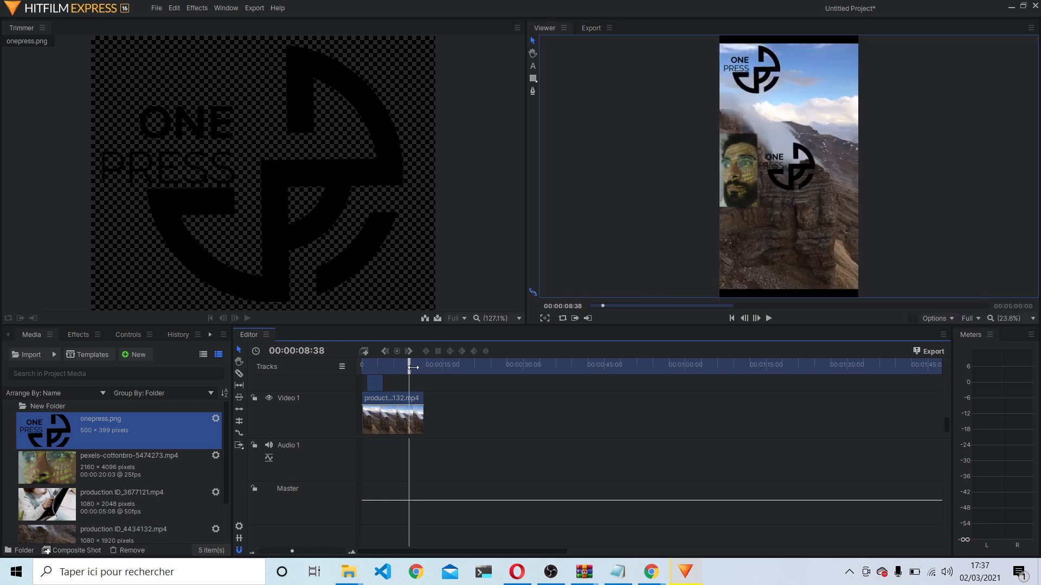
pyautogui.press('o')
pyautogui.moveTo(409, 371); pyautogui.dragTo(373, 371)
# Step: Add the In-to-Out Area to the export queue with the Instagram Portrait preset, saved as Editor.mp4 in the HitFilm Express folder
pyautogui.click(920, 351)
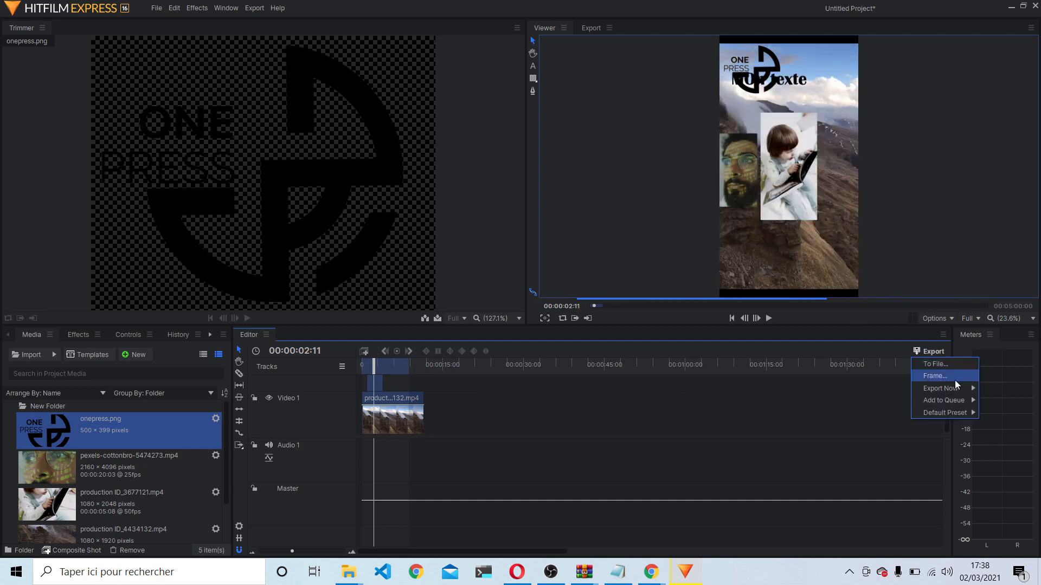
pyautogui.moveTo(957, 388)
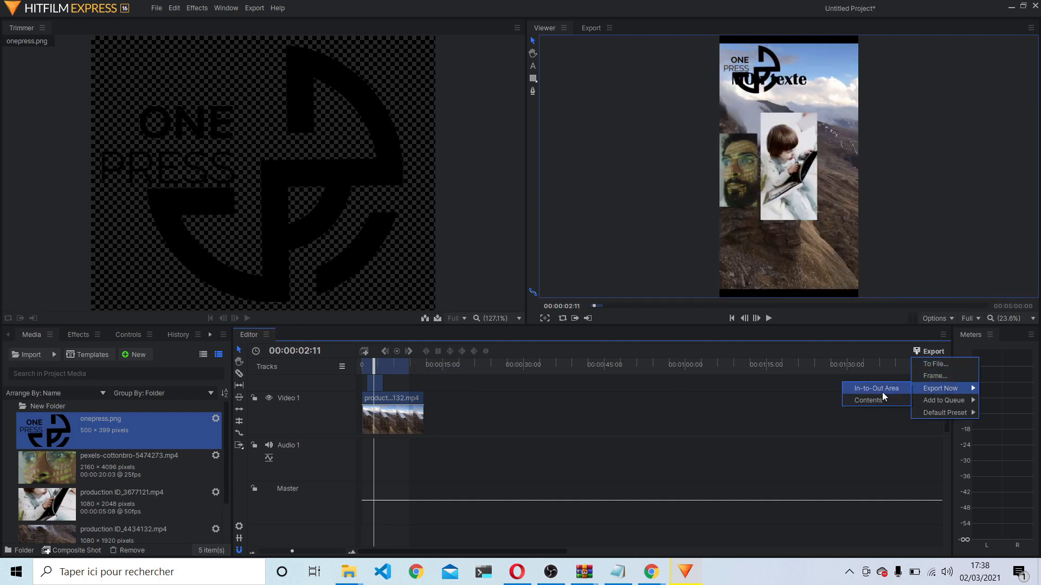
pyautogui.moveTo(935, 402)
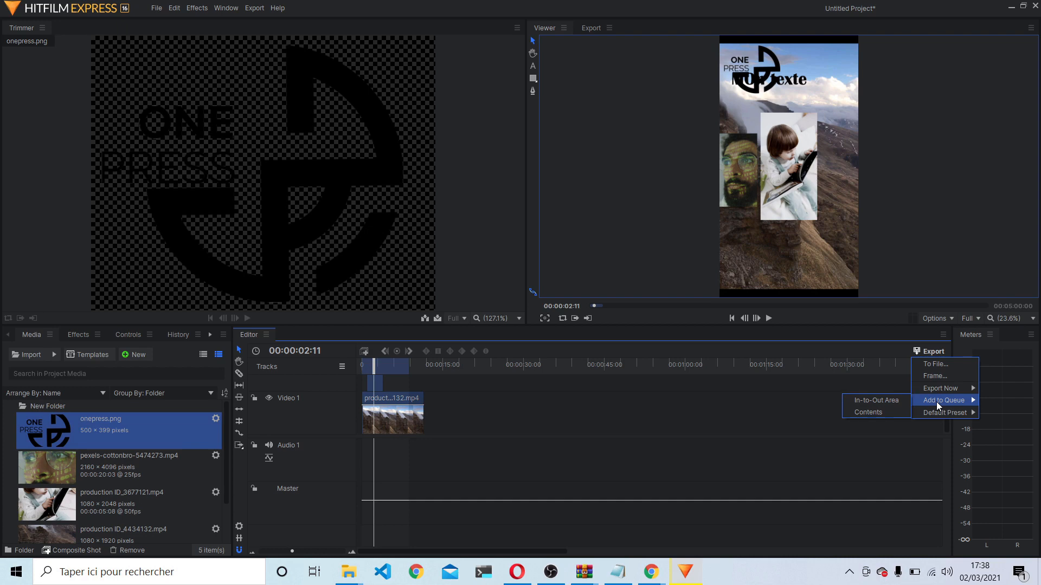
pyautogui.click(882, 402)
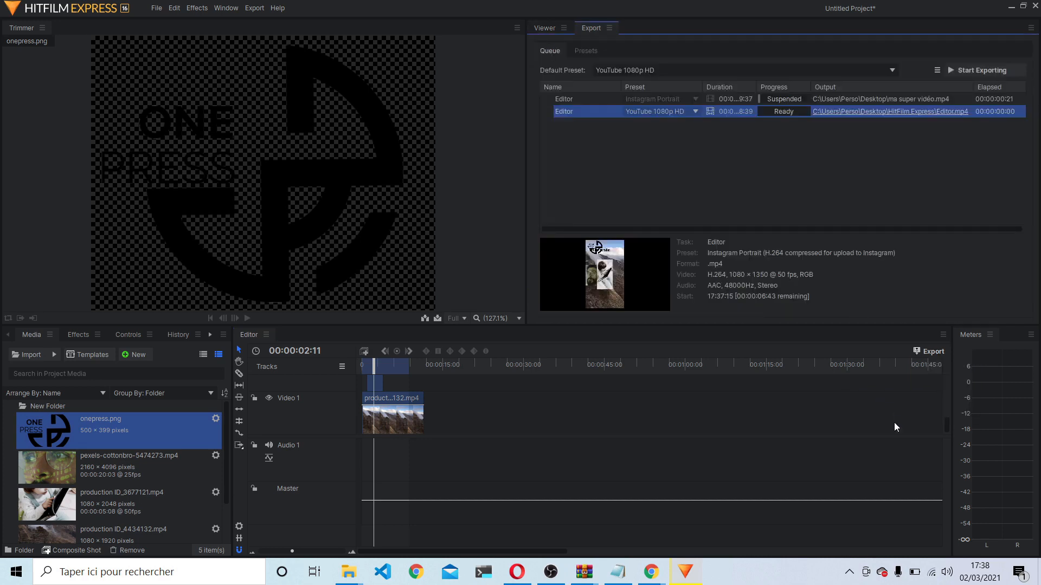
pyautogui.click(662, 113)
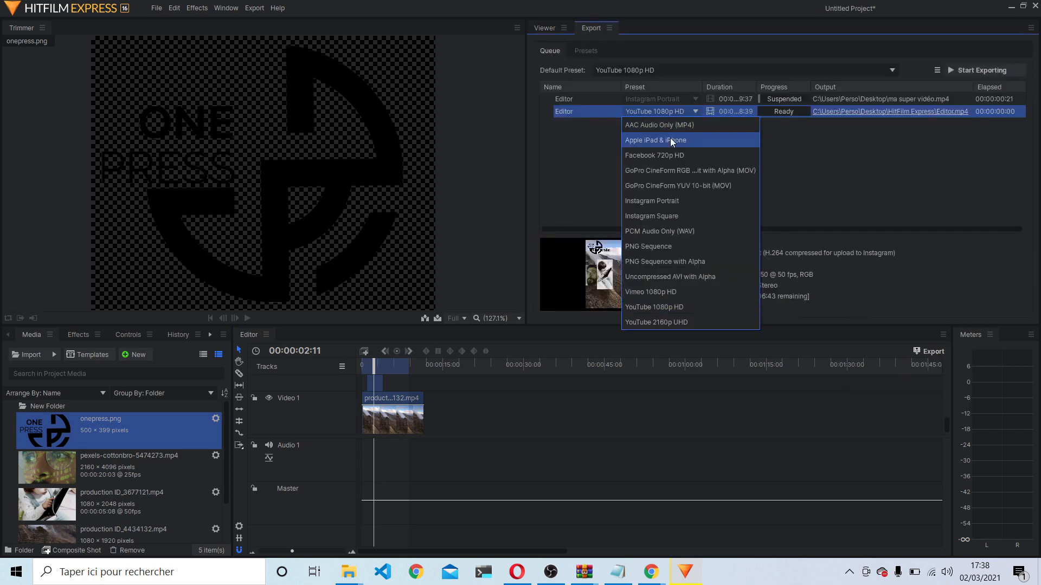
pyautogui.click(665, 204)
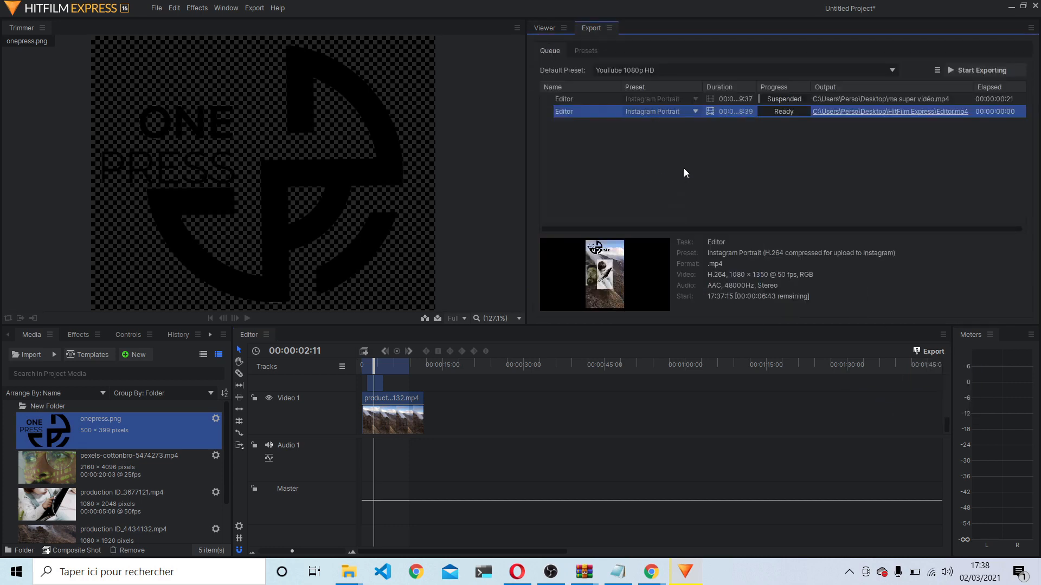
pyautogui.click(900, 111)
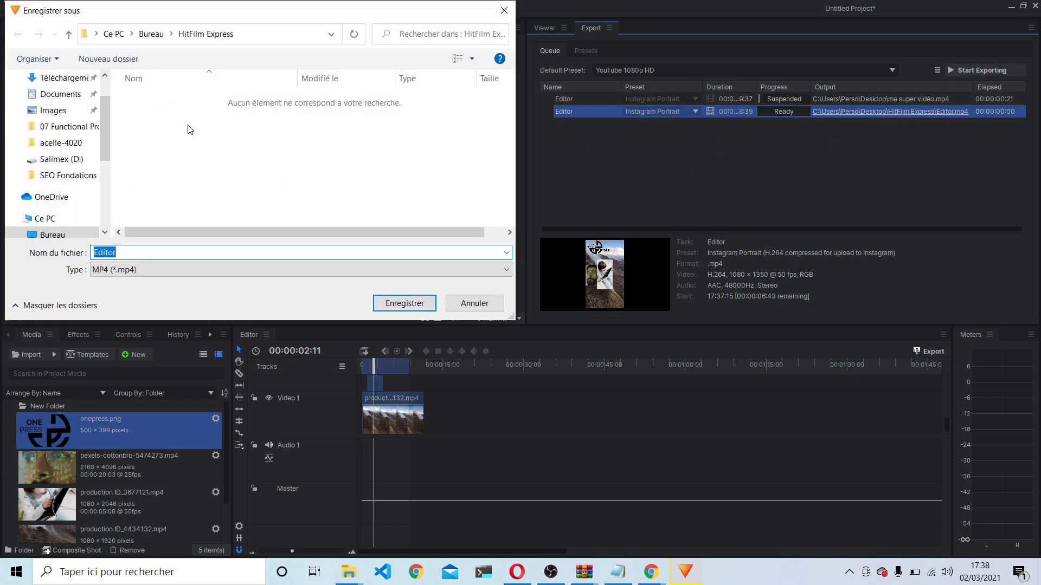
pyautogui.click(404, 303)
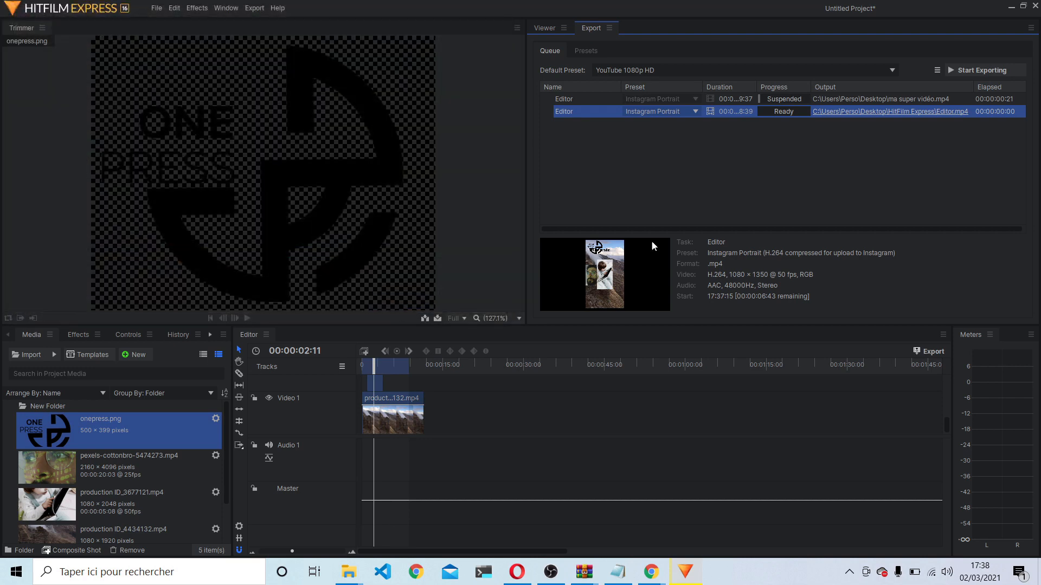
# Step: Cancel and remove the ma super vidéo task from the export queue, and start exporting the remaining Editor.mp4 task
pyautogui.click(971, 71)
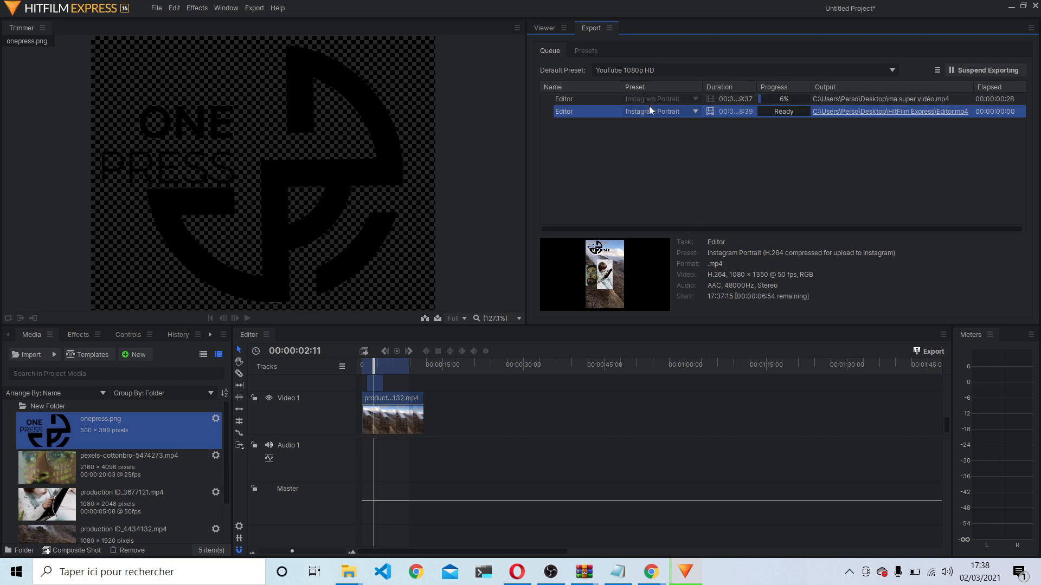
pyautogui.click(744, 100)
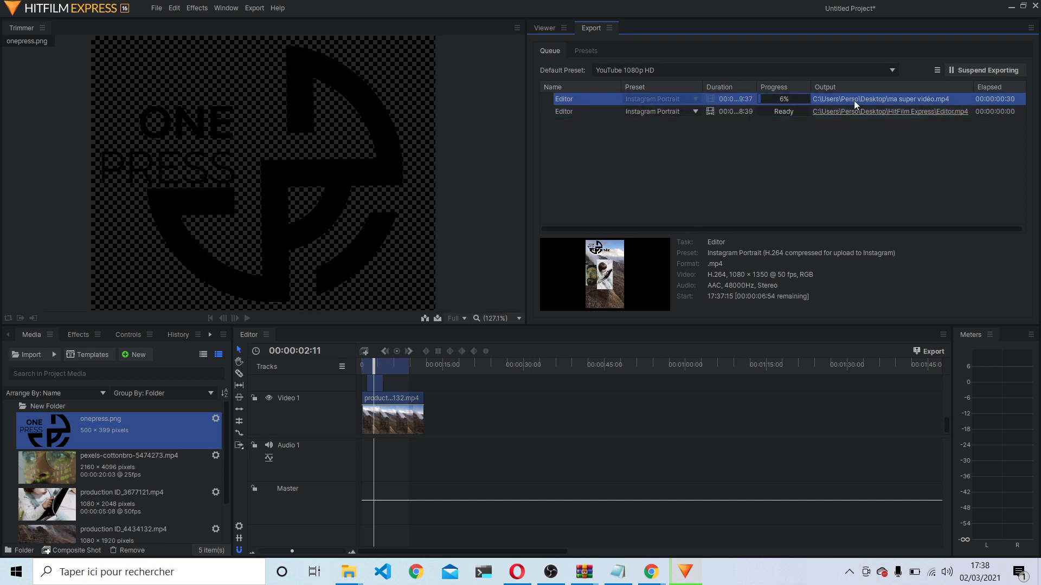
pyautogui.click(984, 70)
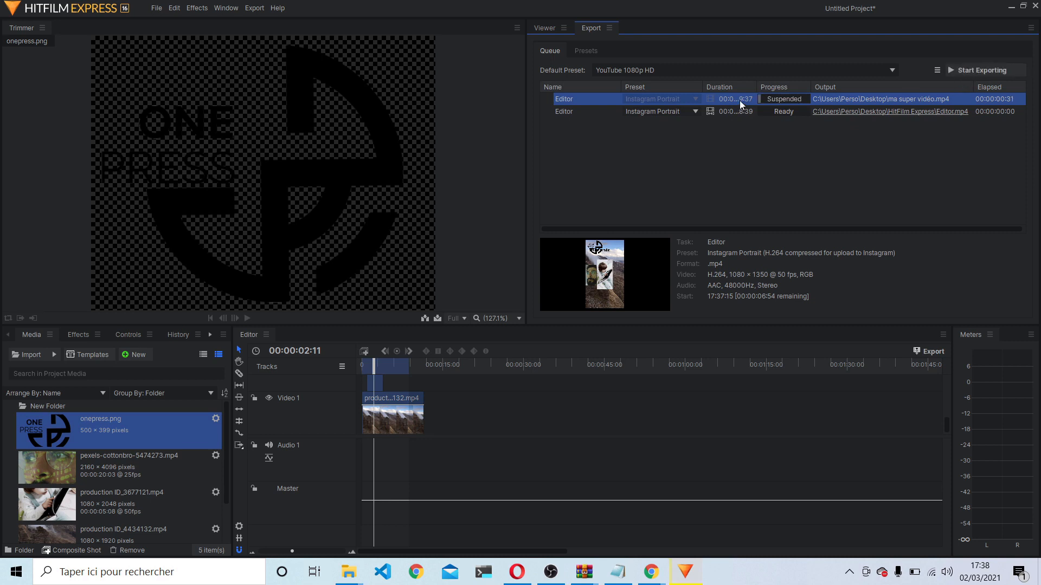
pyautogui.press('Delete')
pyautogui.click(598, 312)
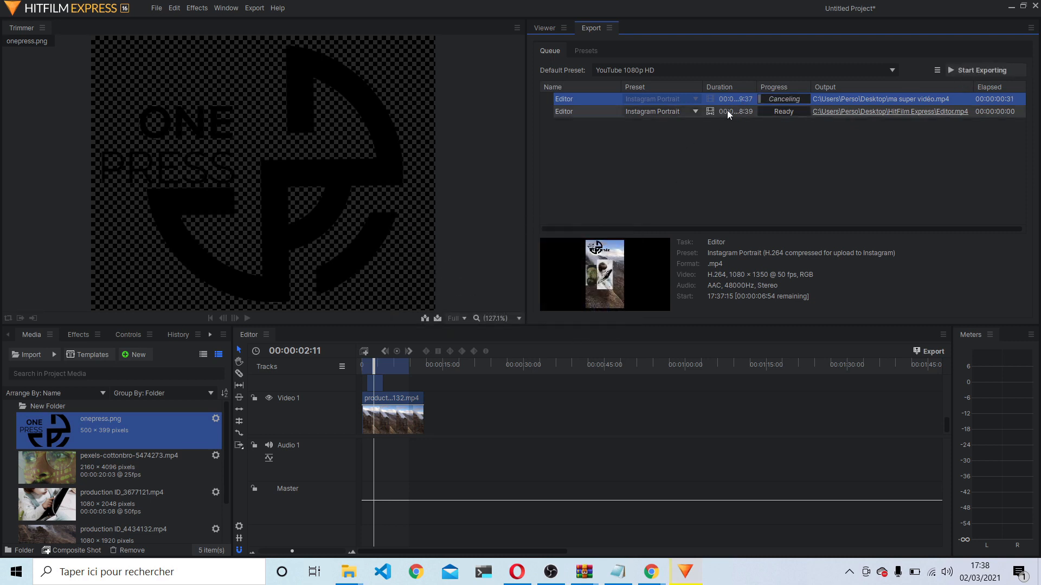
pyautogui.click(976, 71)
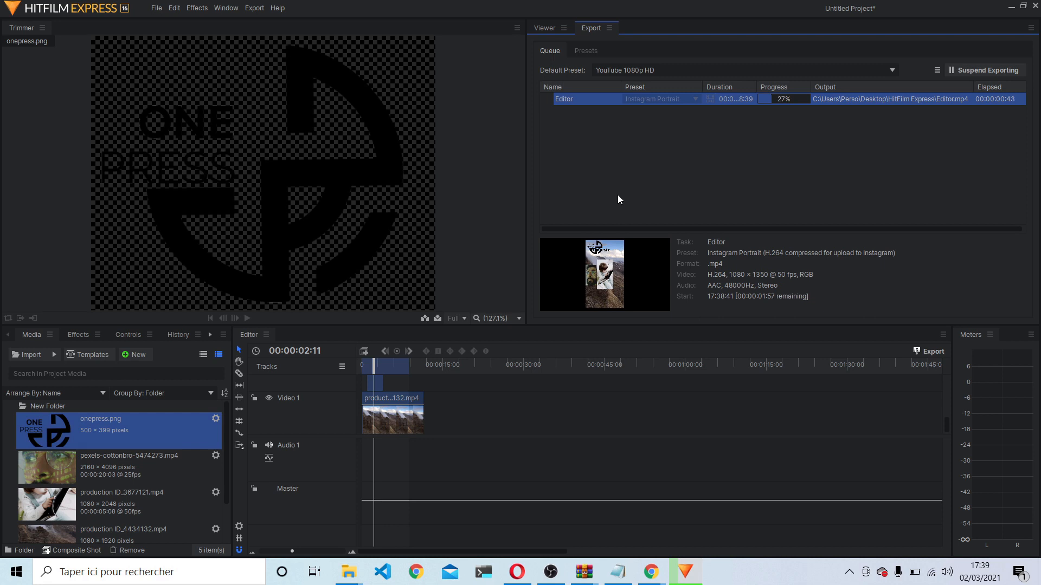
# Step: Delete the pexels-cottonbro-5474273 clip on Video 3 and the production ID_3677121 clip on Video 4 from the timeline
pyautogui.click(626, 447)
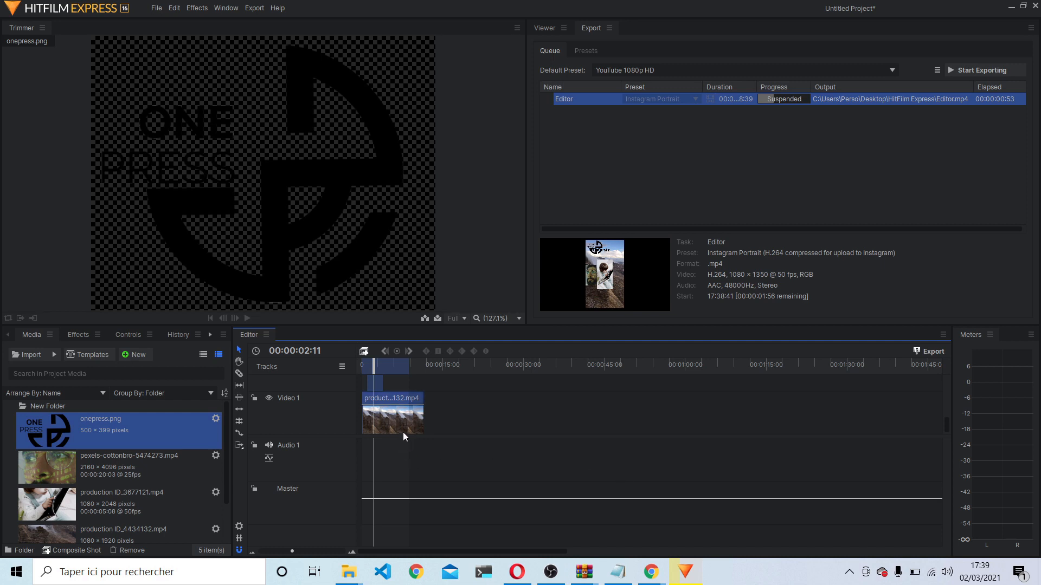
pyautogui.scroll(2, 403, 434)
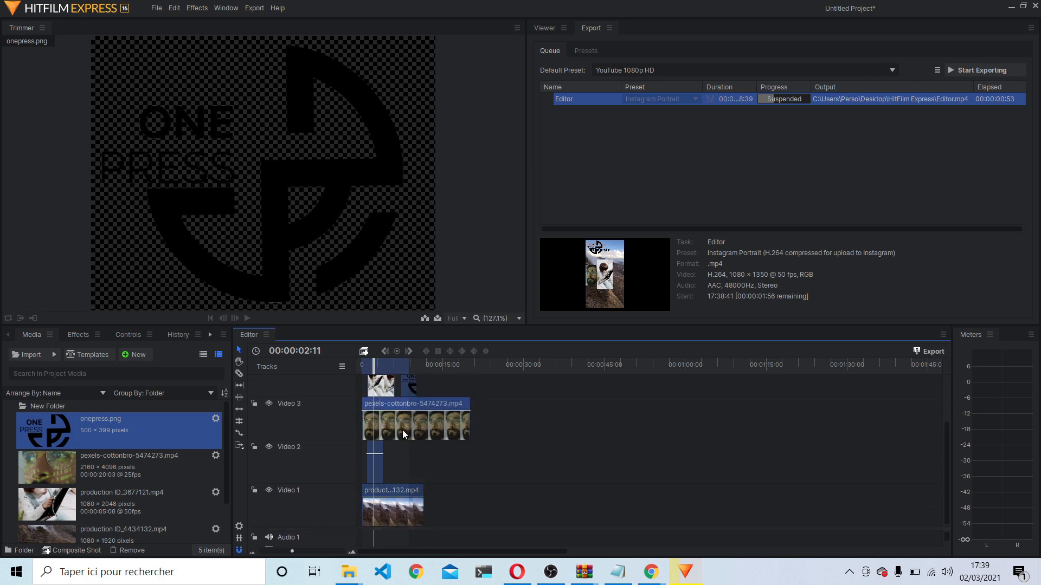
pyautogui.press('Delete')
pyautogui.click(385, 392)
pyautogui.press('Delete')
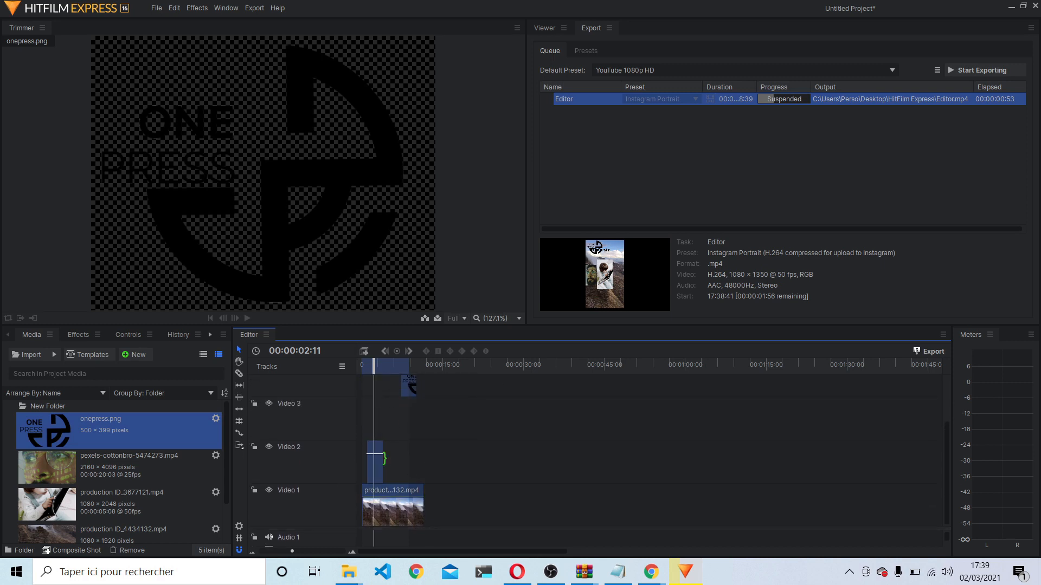
# Step: Replace the text clip on Video 2 with onepress.png at the timeline start and return the playhead to 00:00:00:00
pyautogui.moveTo(375, 454); pyautogui.dragTo(396, 476)
pyautogui.click(363, 366)
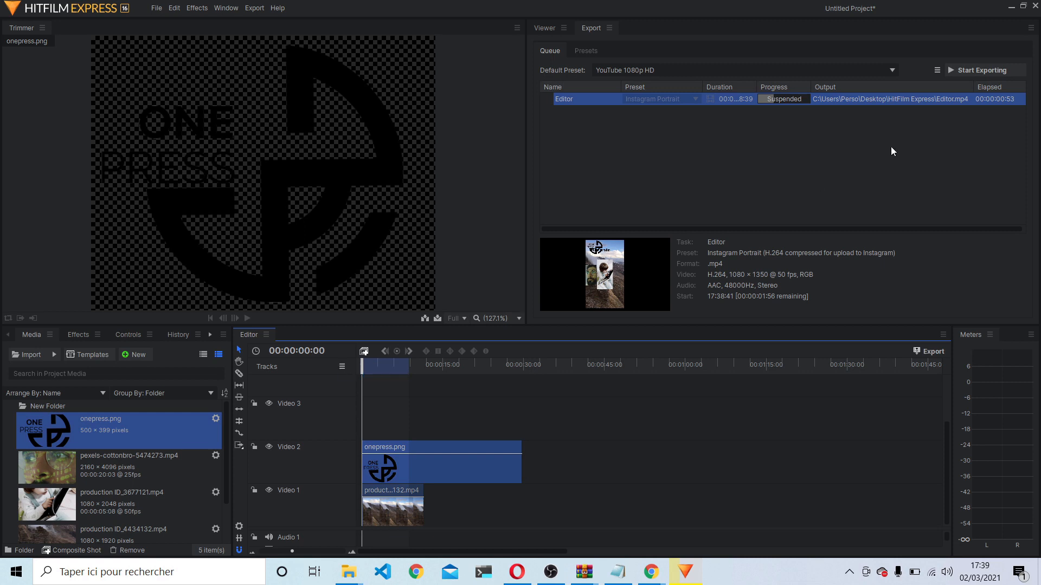
# Step: Cancel and remove the suspended Editor task from the export queue
pyautogui.click(903, 99)
pyautogui.press('Delete')
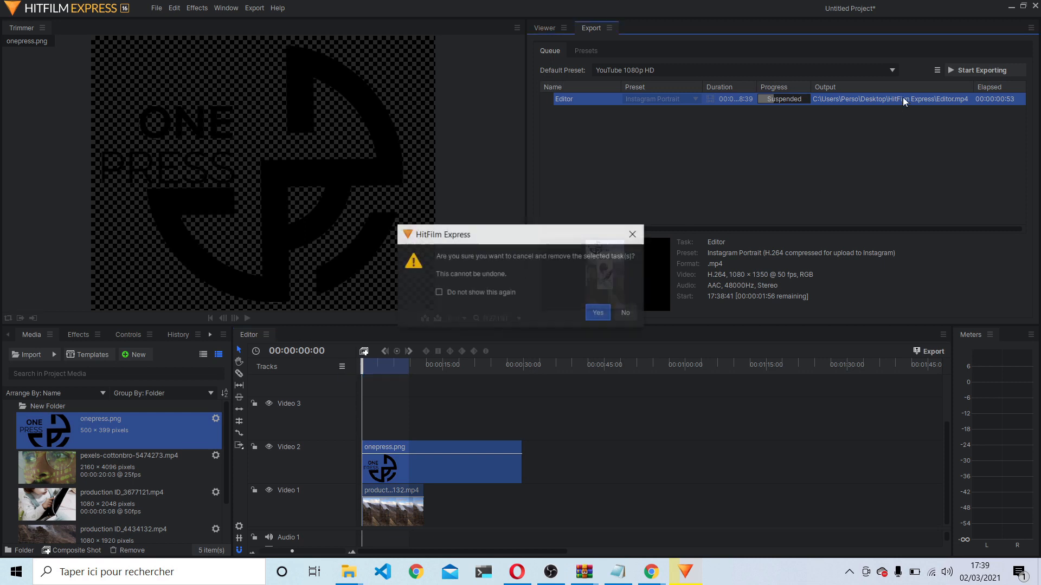
pyautogui.click(597, 310)
# Step: Add the Editor timeline to the export queue again, set its preset to Instagram Portrait and start exporting
pyautogui.click(937, 356)
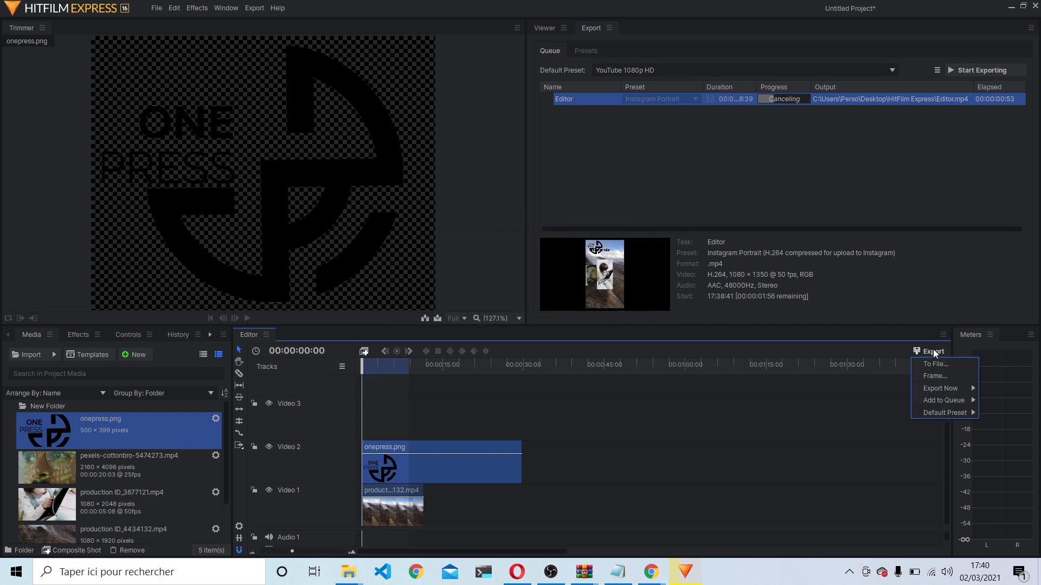
pyautogui.moveTo(951, 402)
pyautogui.click(877, 405)
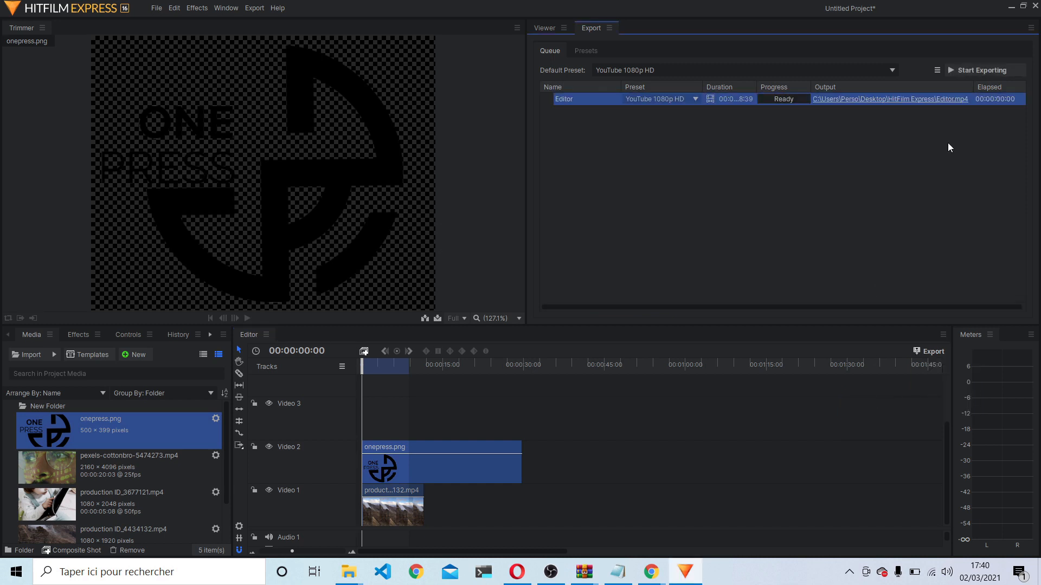
pyautogui.click(645, 100)
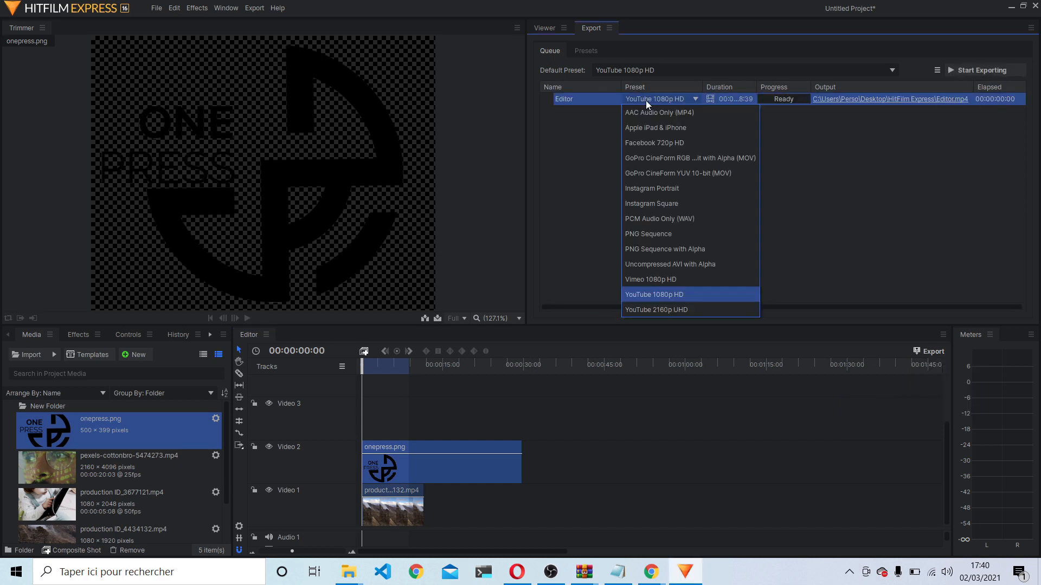
pyautogui.click(671, 191)
pyautogui.click(977, 72)
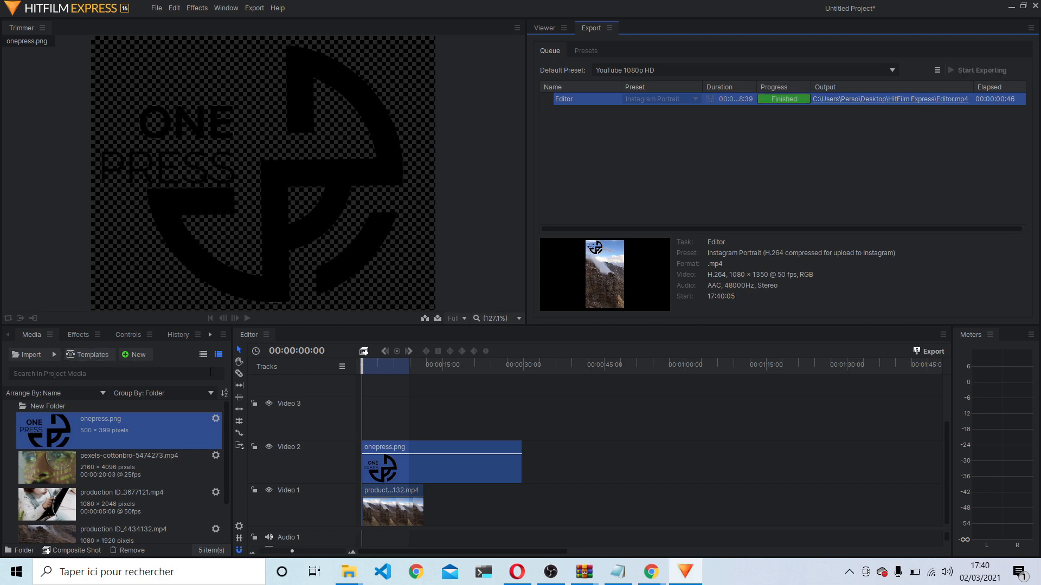
# Step: Trim onepress.png to end with the in-to-out area and place pexels-cottonbro-5474273.mp4 on Video 3 at 00:00:02:30
pyautogui.click(668, 418)
pyautogui.moveTo(398, 362); pyautogui.dragTo(376, 366)
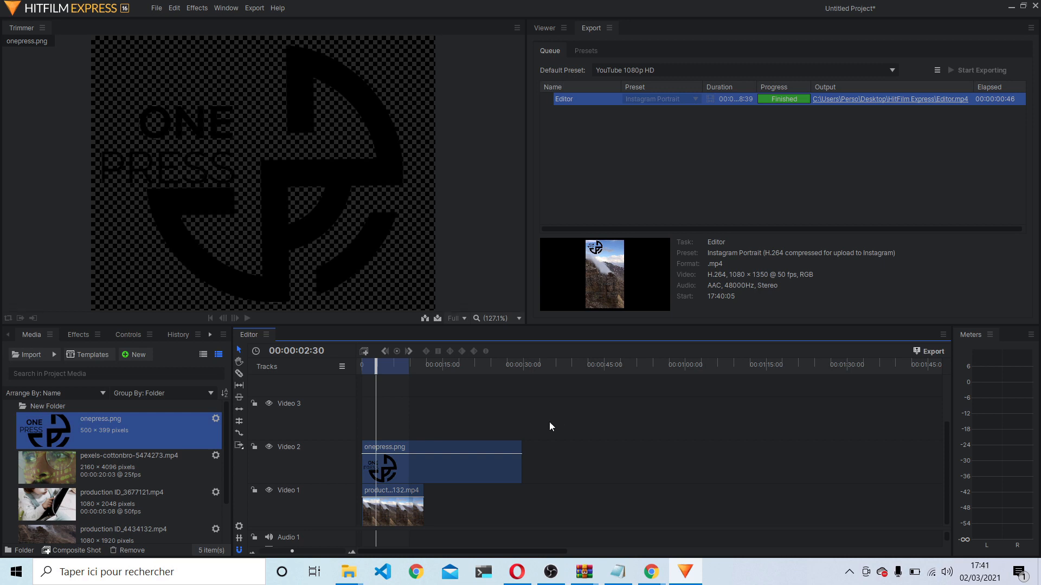
pyautogui.moveTo(523, 458); pyautogui.dragTo(410, 455)
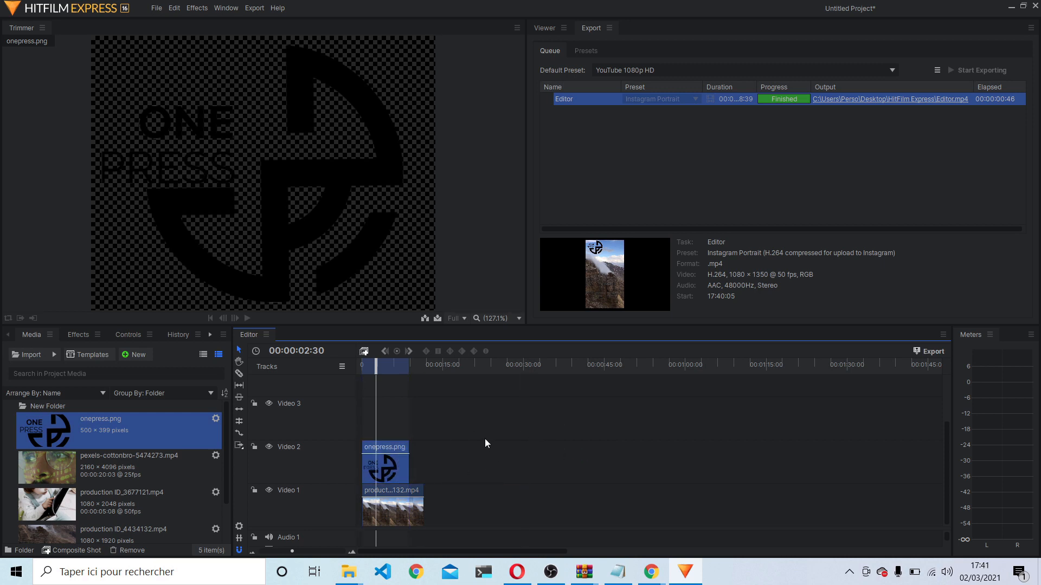
pyautogui.moveTo(85, 472); pyautogui.dragTo(378, 417)
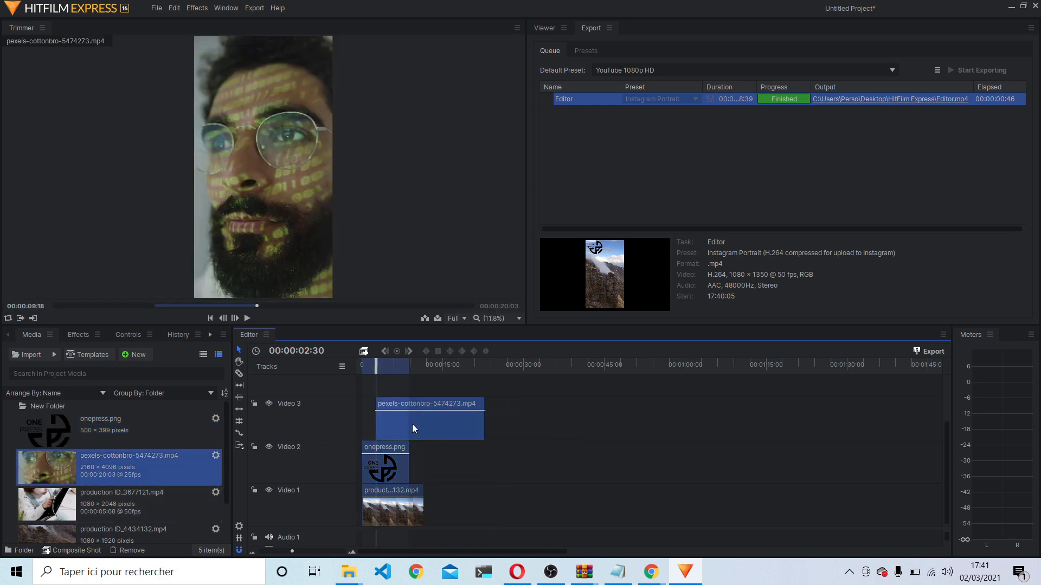
# Step: Label the pexels-cottonbro clip red and the mountain production clip salmon, placing both on Video 2 after onepress.png with gaps between them
pyautogui.click(412, 424)
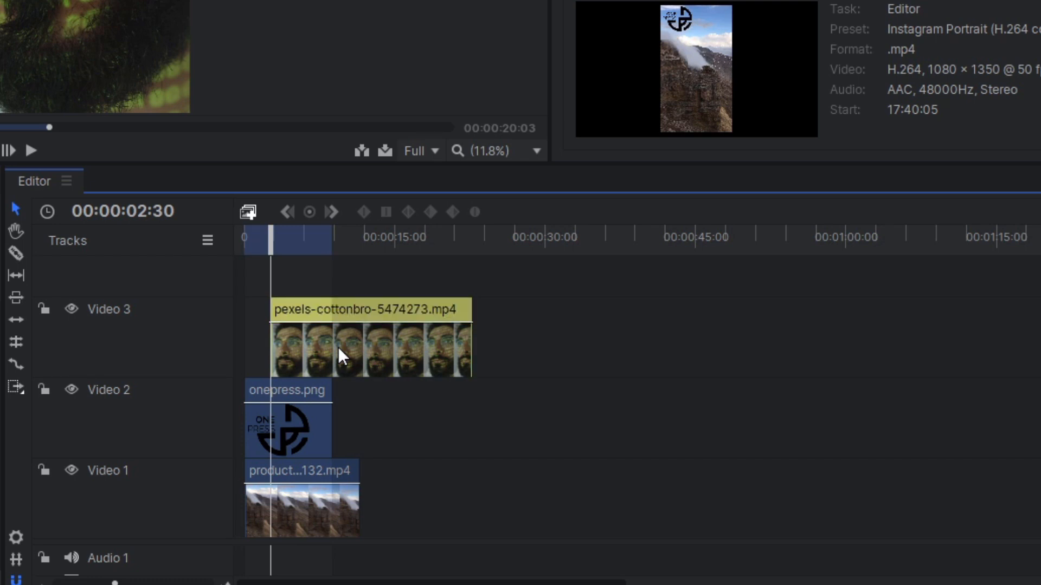
pyautogui.moveTo(344, 349); pyautogui.dragTo(463, 434)
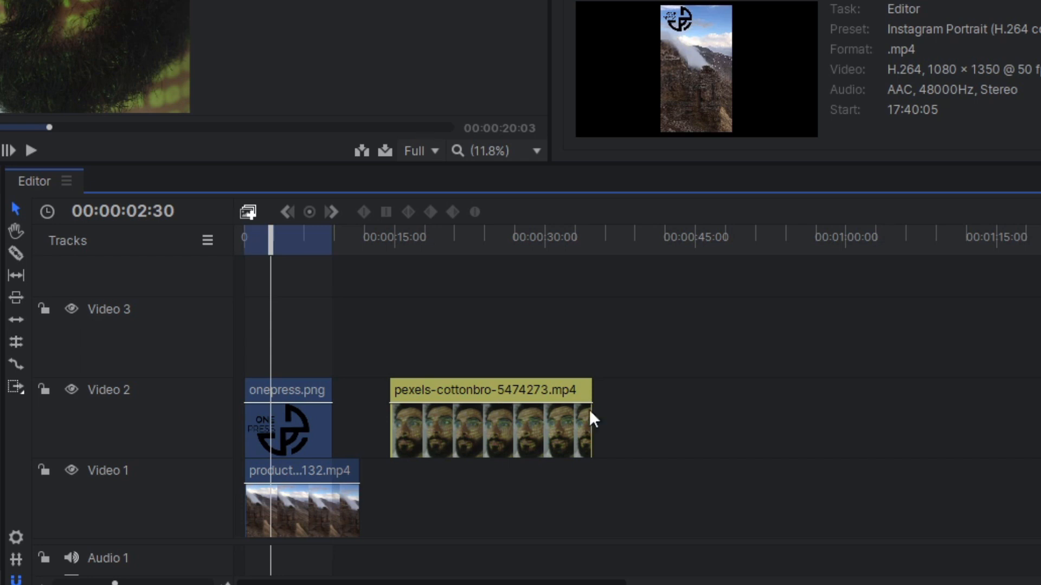
pyautogui.click(470, 398)
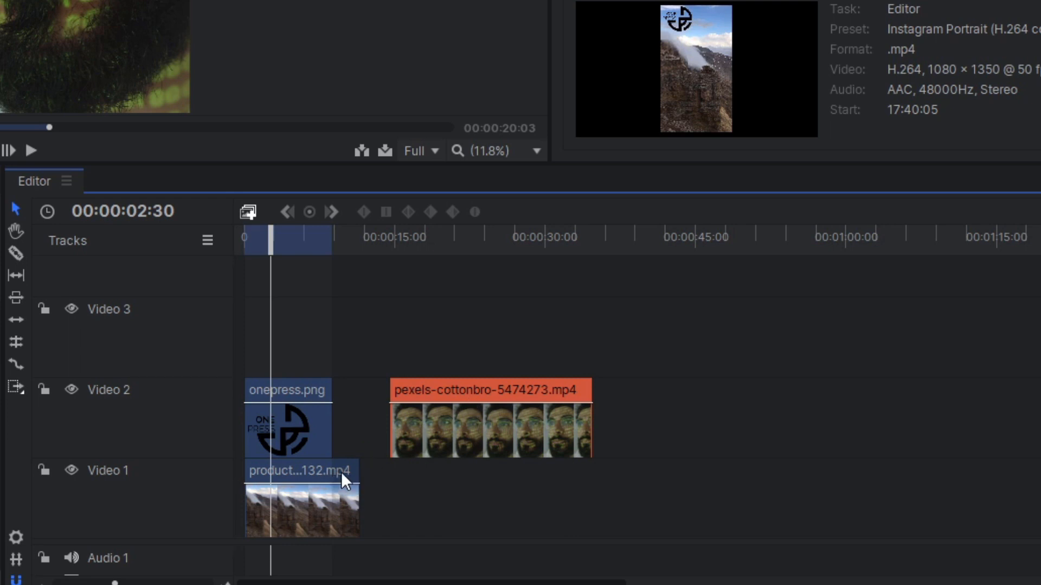
pyautogui.moveTo(340, 471); pyautogui.dragTo(733, 384)
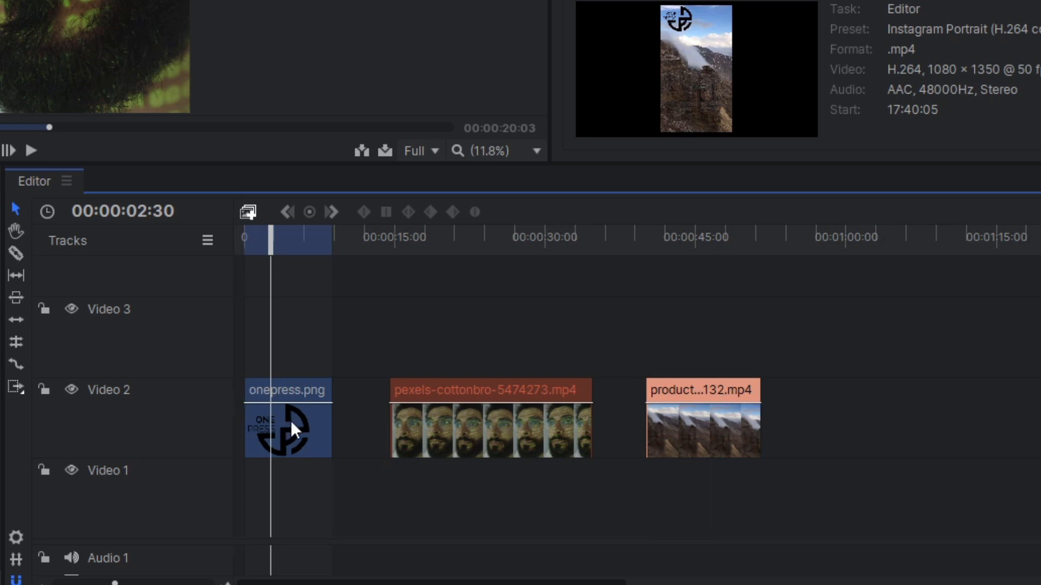
# Step: Move the onepress.png clip up to Video 3 at the timeline start and change its label color to light salmon
pyautogui.click(308, 424)
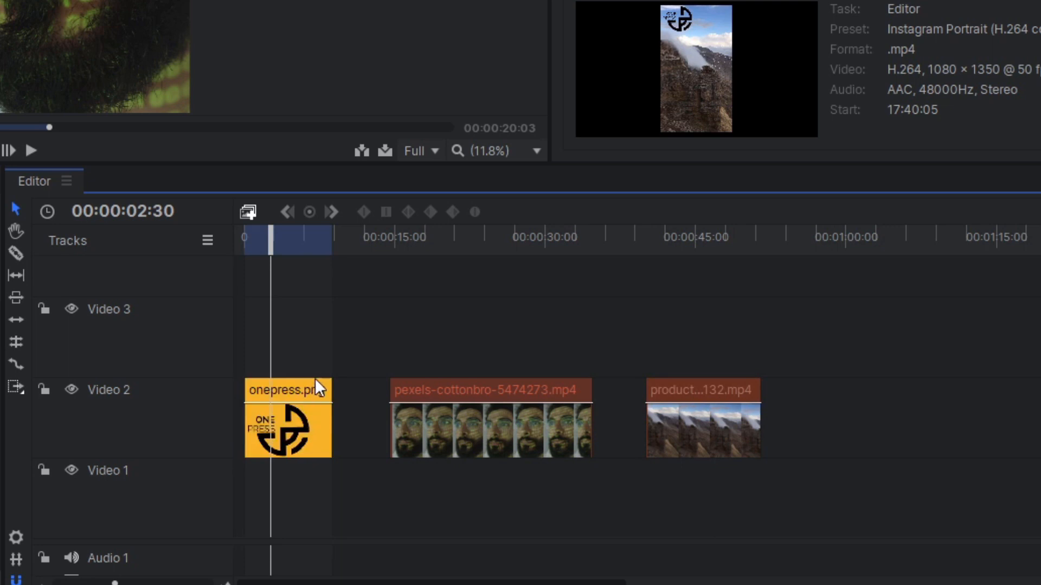
pyautogui.moveTo(316, 378); pyautogui.dragTo(304, 321)
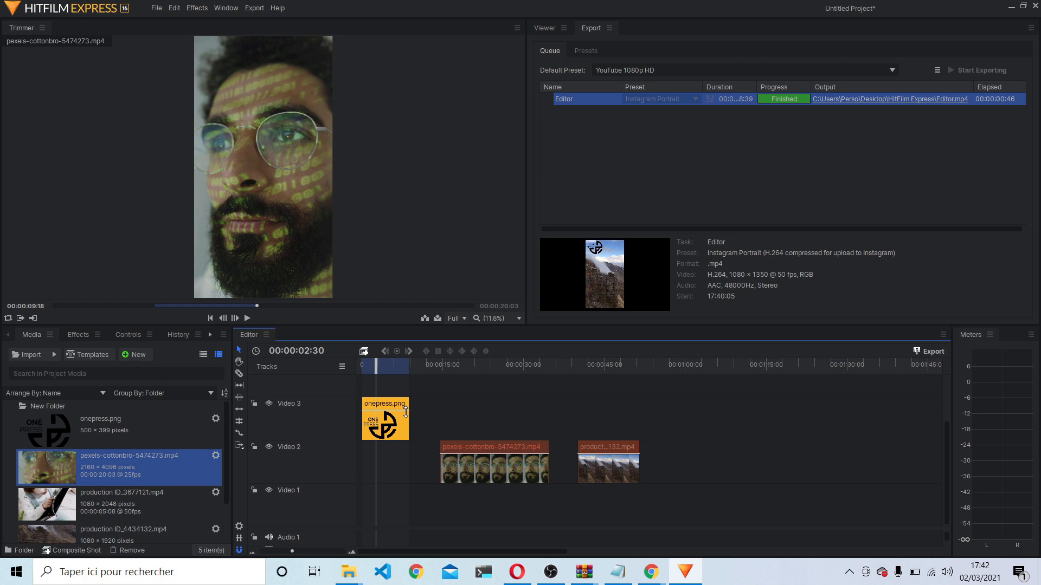
pyautogui.click(405, 412)
pyautogui.click(406, 412)
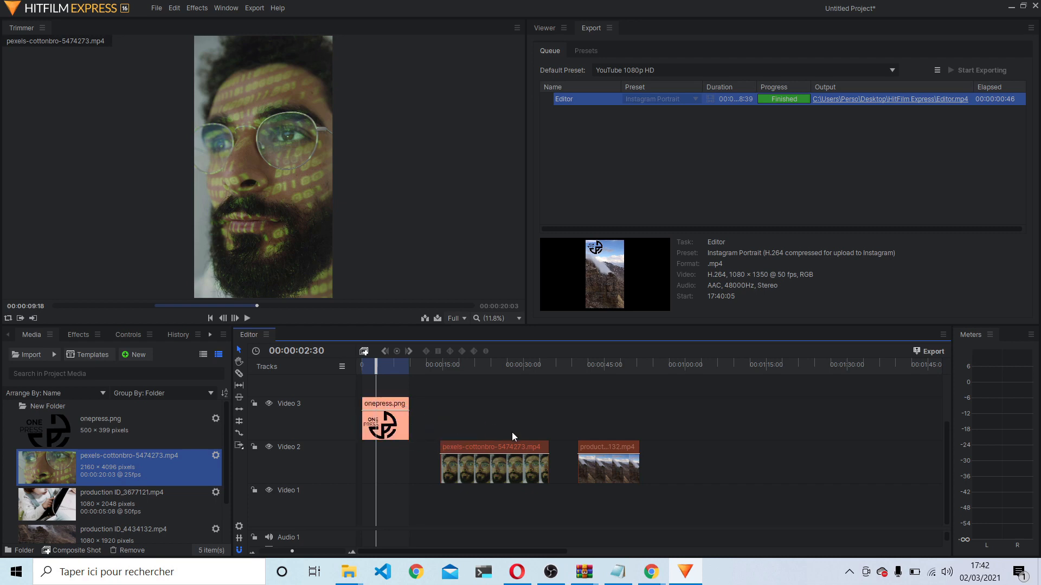
# Step: Delete all three clips from the Editor timeline and create Composite Shot 1 at 1080 × 2048, 50 fps, lasting 00:00:30:00
pyautogui.moveTo(715, 449); pyautogui.dragTo(371, 424)
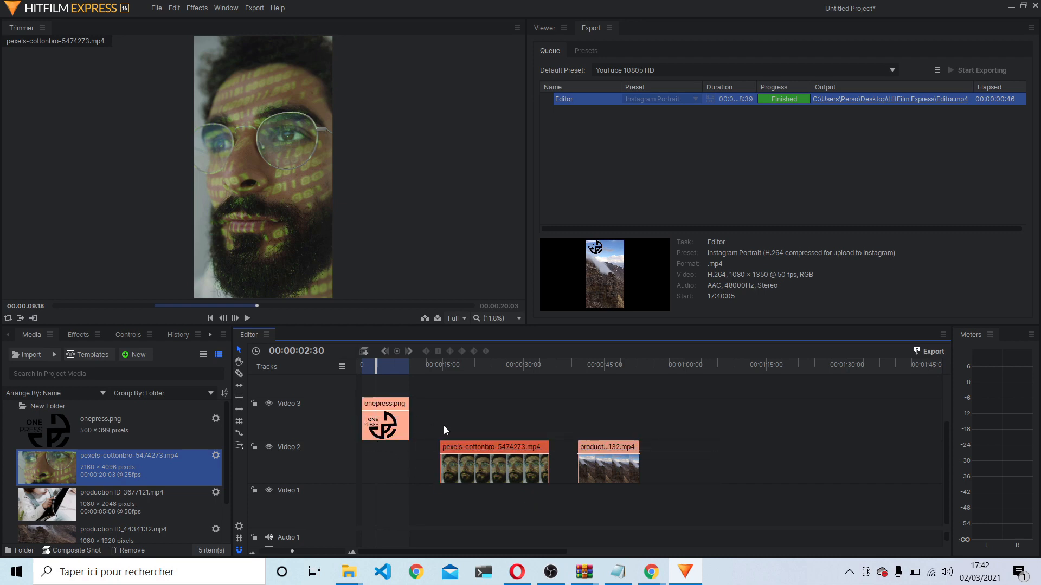
pyautogui.press('Delete')
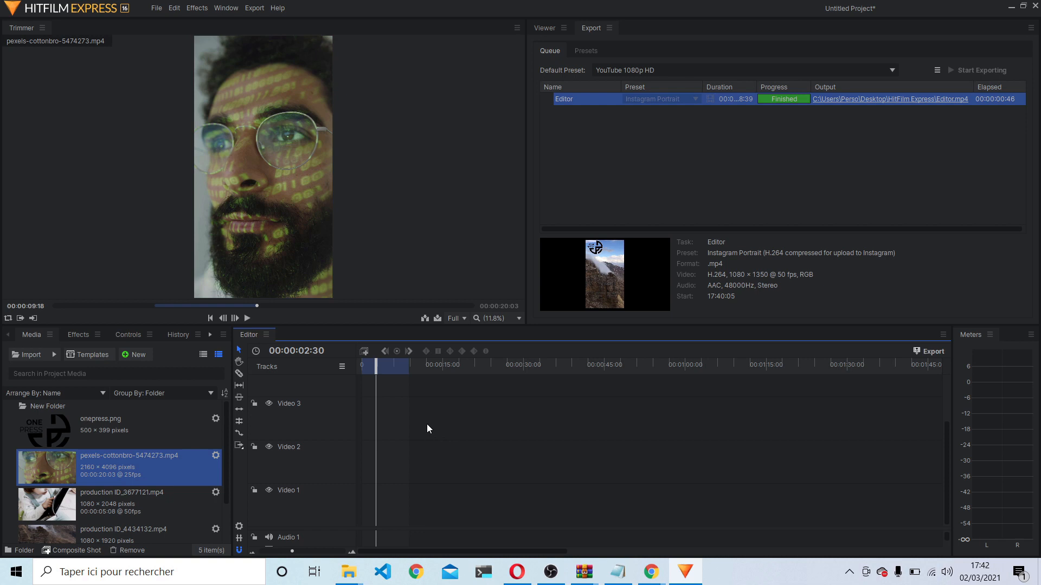
pyautogui.click(72, 553)
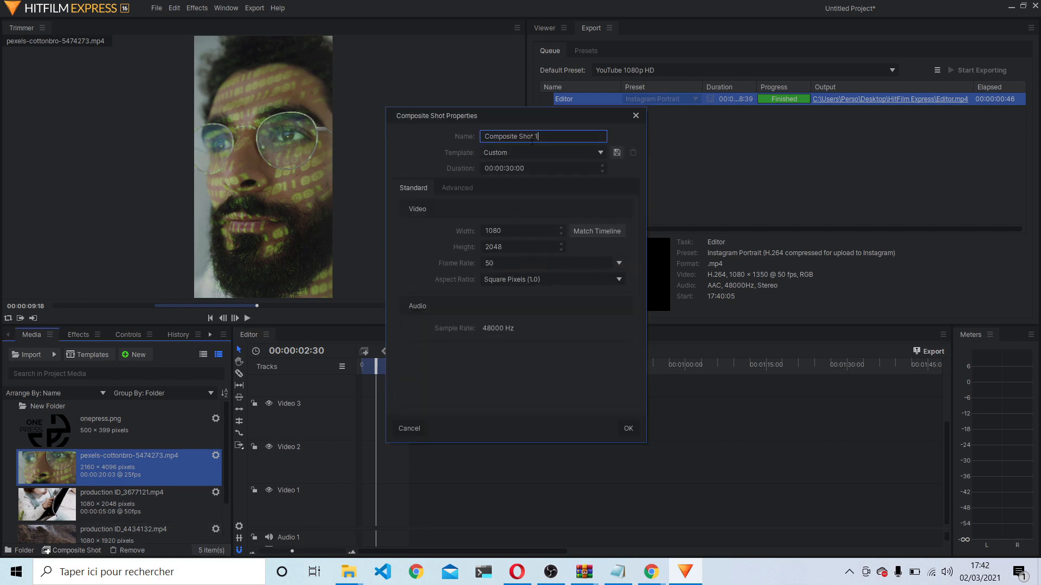
pyautogui.click(631, 435)
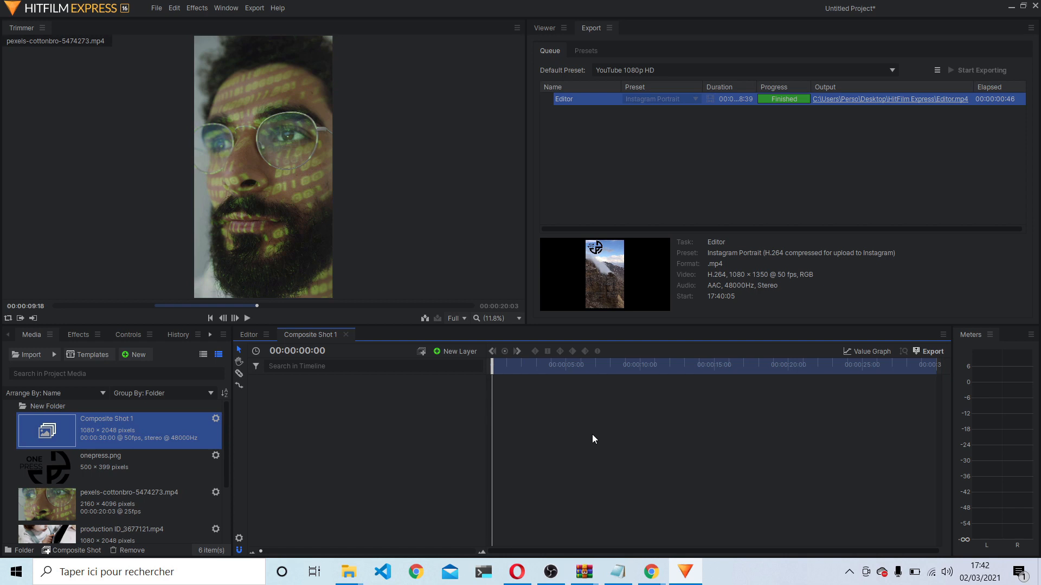
# Step: Add a dark red 1080 × 2048 plane named New Plane 1 to the composite shot and show it in the Viewer
pyautogui.click(461, 352)
pyautogui.click(456, 363)
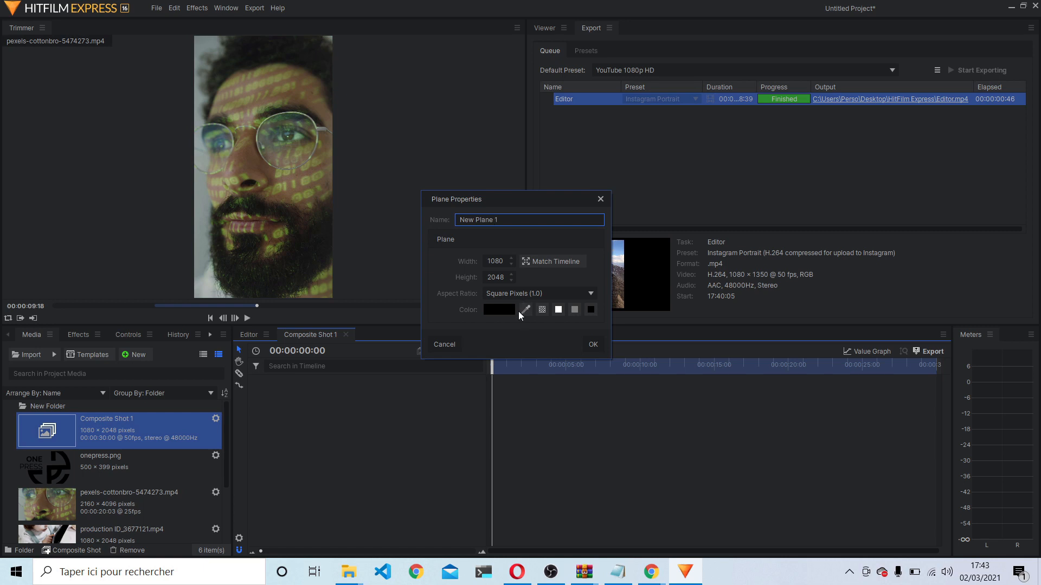
pyautogui.click(507, 310)
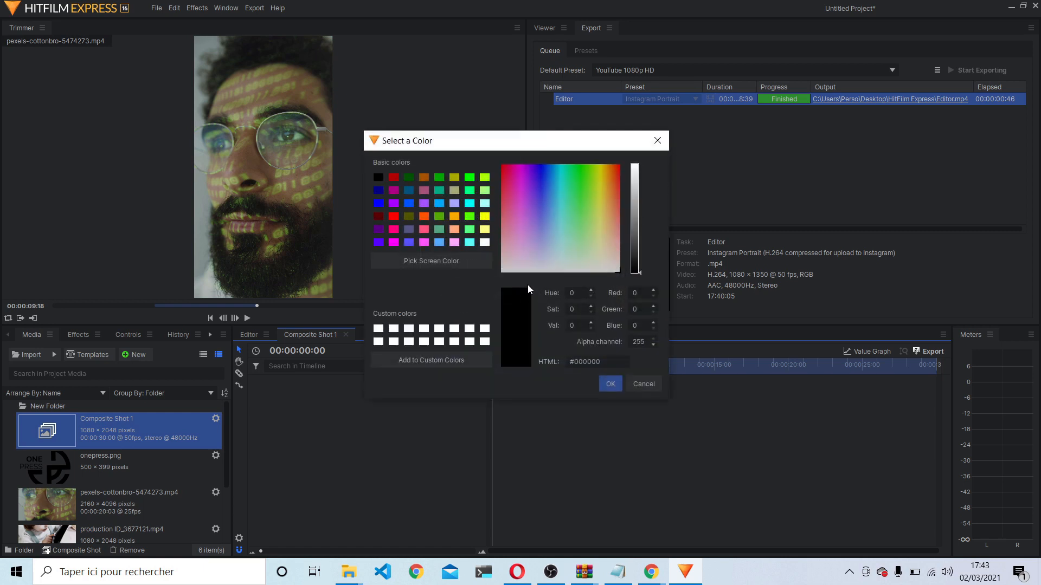
pyautogui.click(393, 179)
pyautogui.click(610, 384)
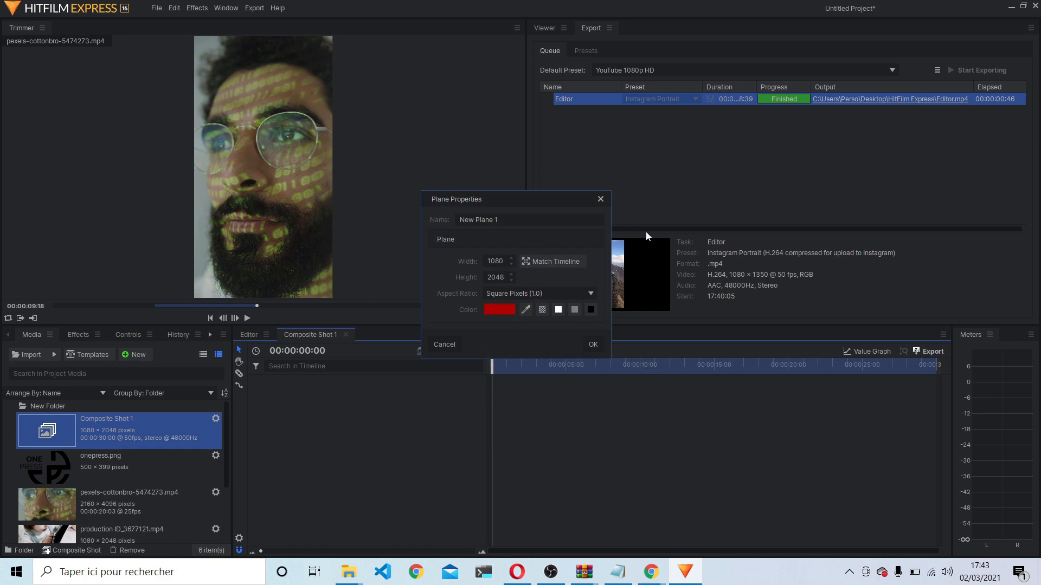
pyautogui.click(594, 345)
pyautogui.click(544, 27)
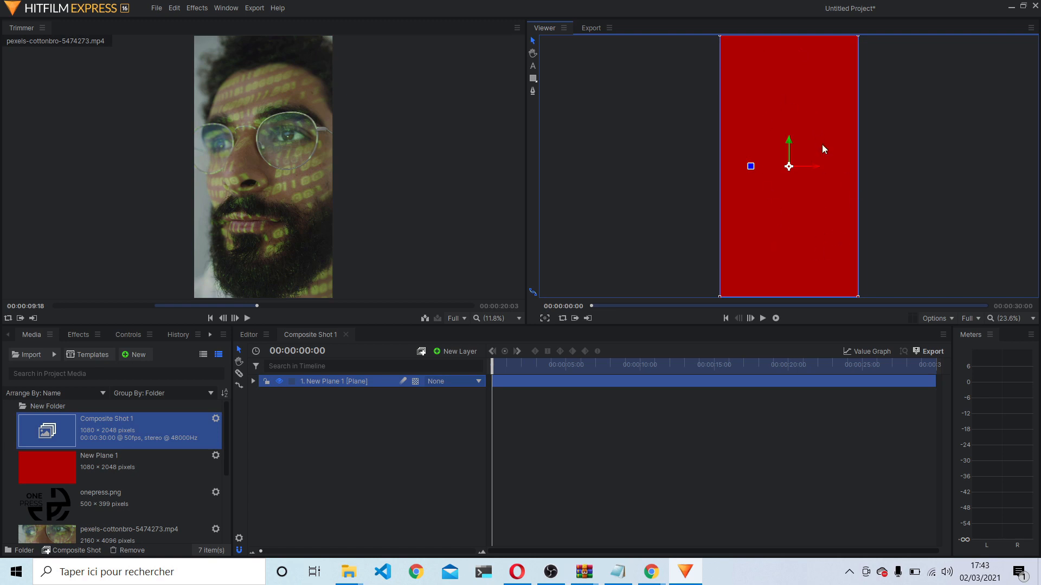
pyautogui.click(690, 186)
# Step: Add a text layer reading "Bonjour" at font size 132 on the upper part of the red plane
pyautogui.click(533, 66)
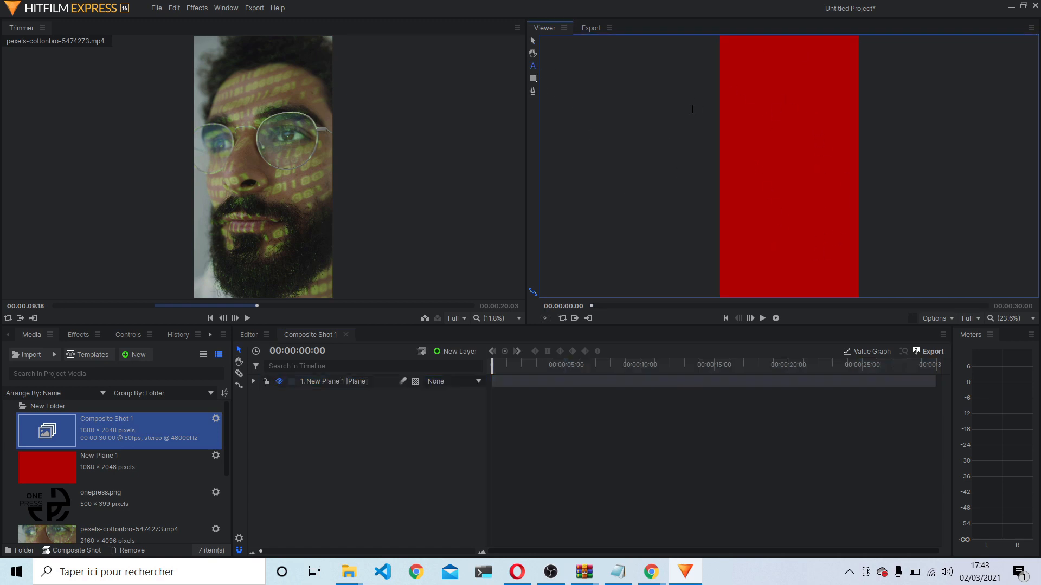
pyautogui.click(757, 141)
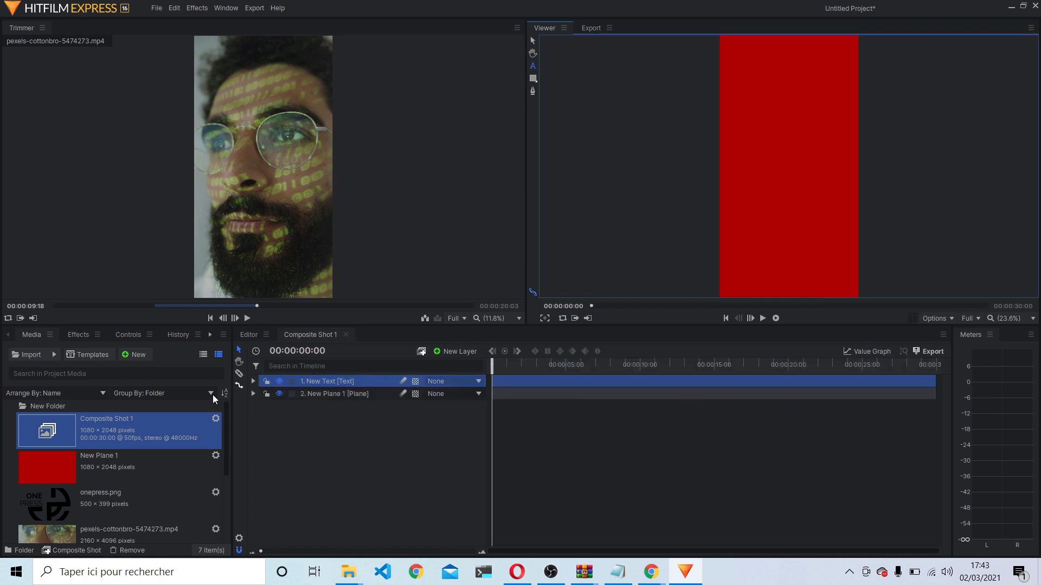
pyautogui.click(211, 336)
pyautogui.click(209, 337)
pyautogui.click(176, 334)
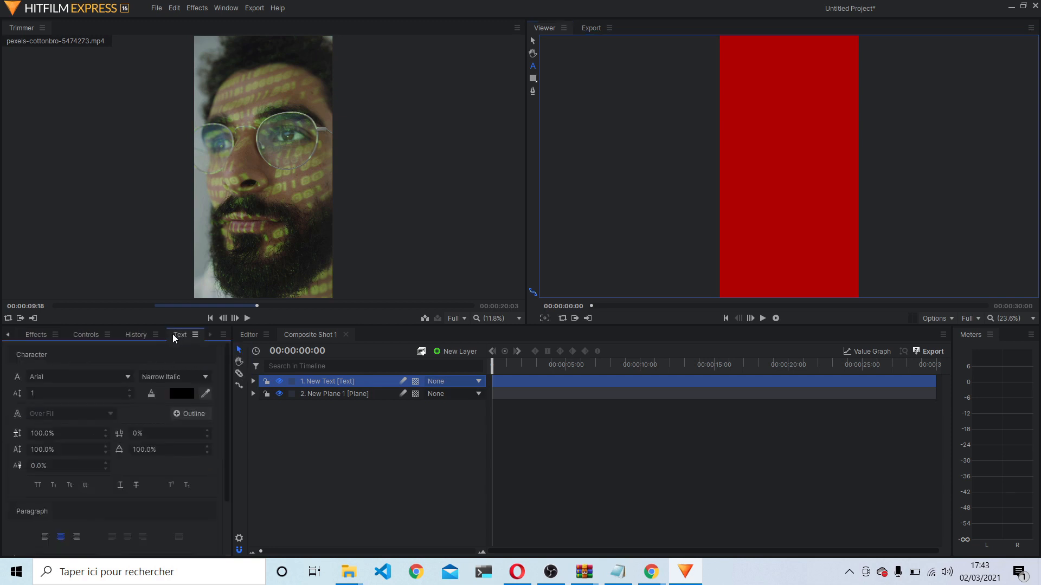
pyautogui.click(57, 393)
pyautogui.write('16')
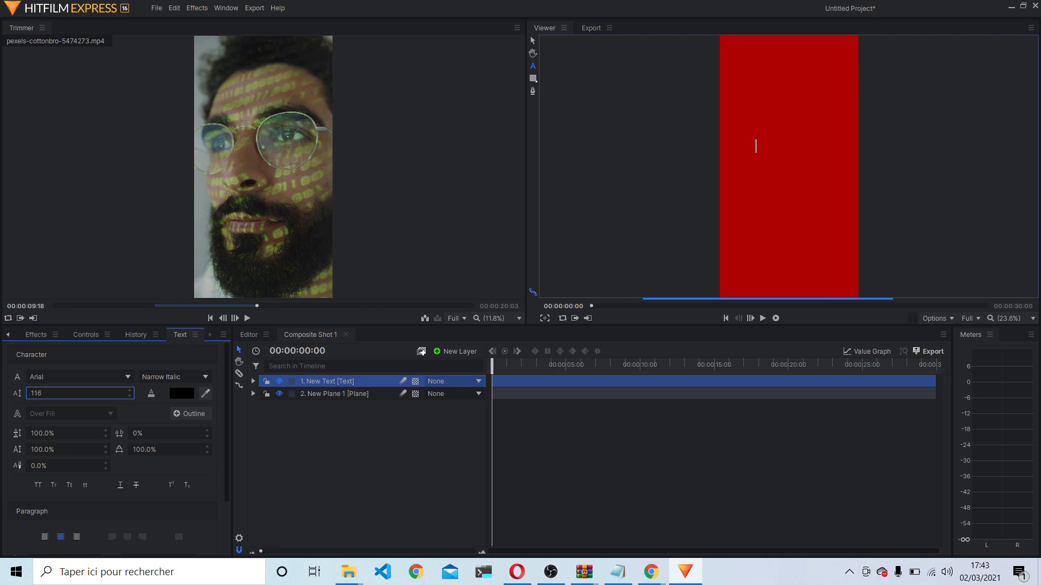
pyautogui.moveTo(57, 394); pyautogui.dragTo(76, 403)
pyautogui.write('B')
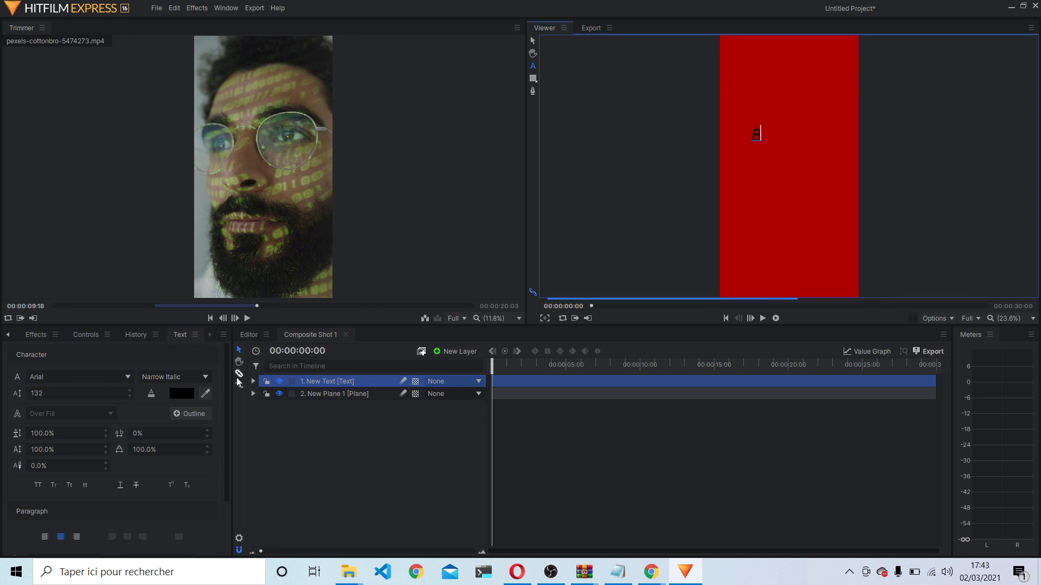
pyautogui.write('onjo')
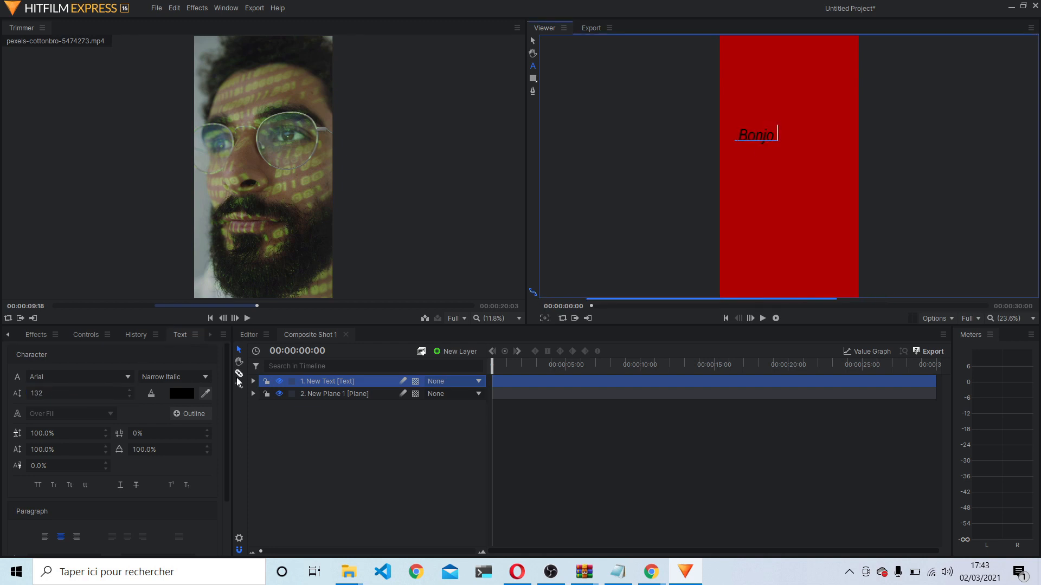
pyautogui.write('ur')
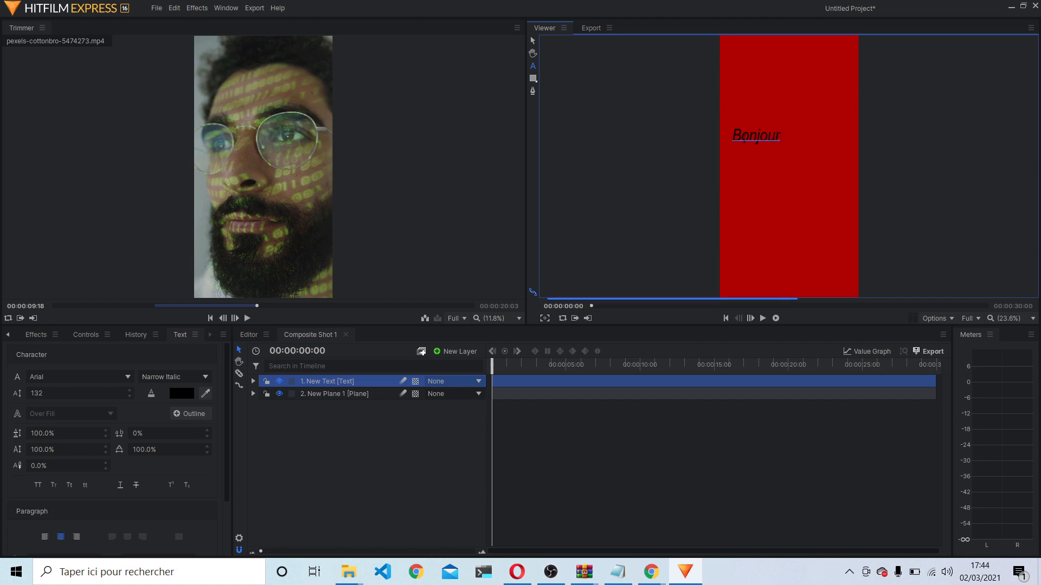
# Step: Set the color of the "Bonjour" text to white and publish its New Text layer
pyautogui.click(721, 133)
pyautogui.moveTo(733, 134); pyautogui.dragTo(780, 135)
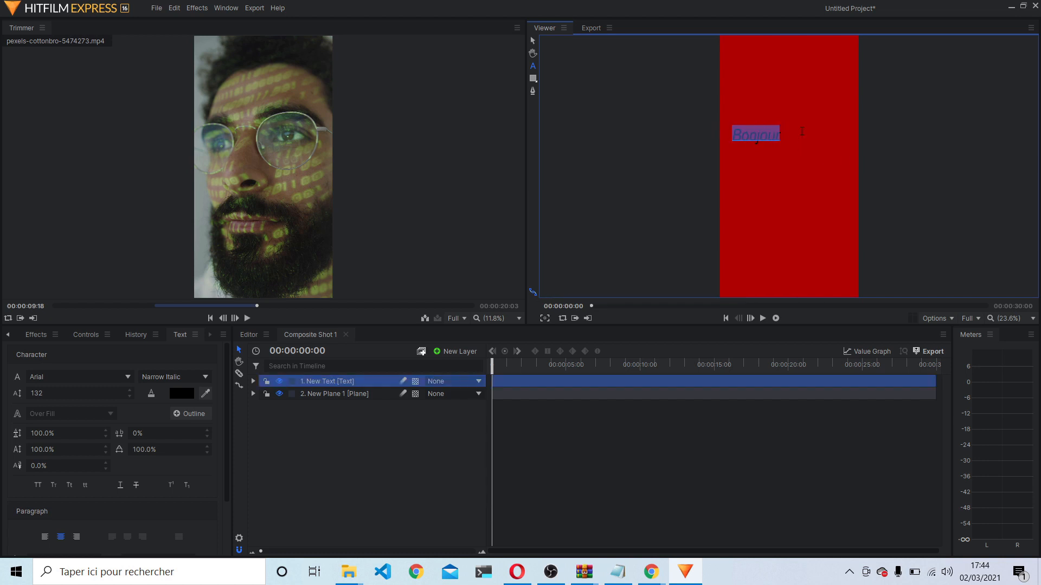
pyautogui.click(186, 394)
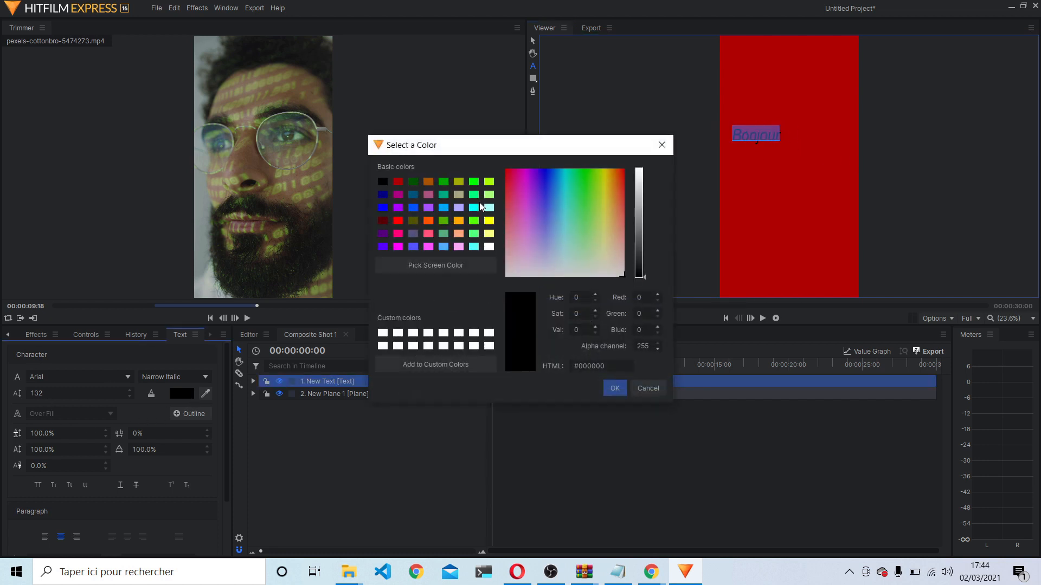
pyautogui.click(489, 246)
pyautogui.click(614, 388)
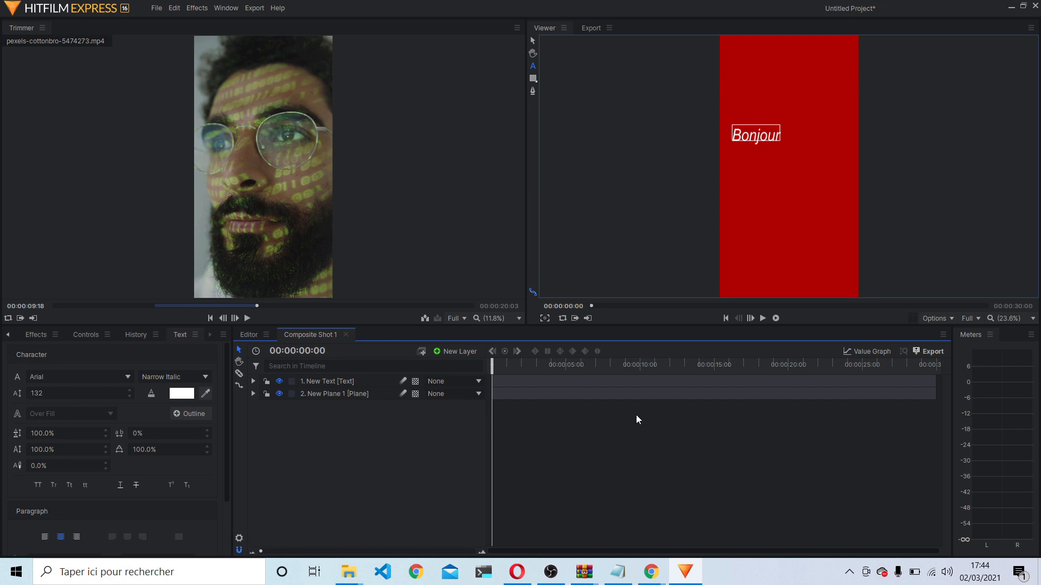
pyautogui.rightClick(342, 381)
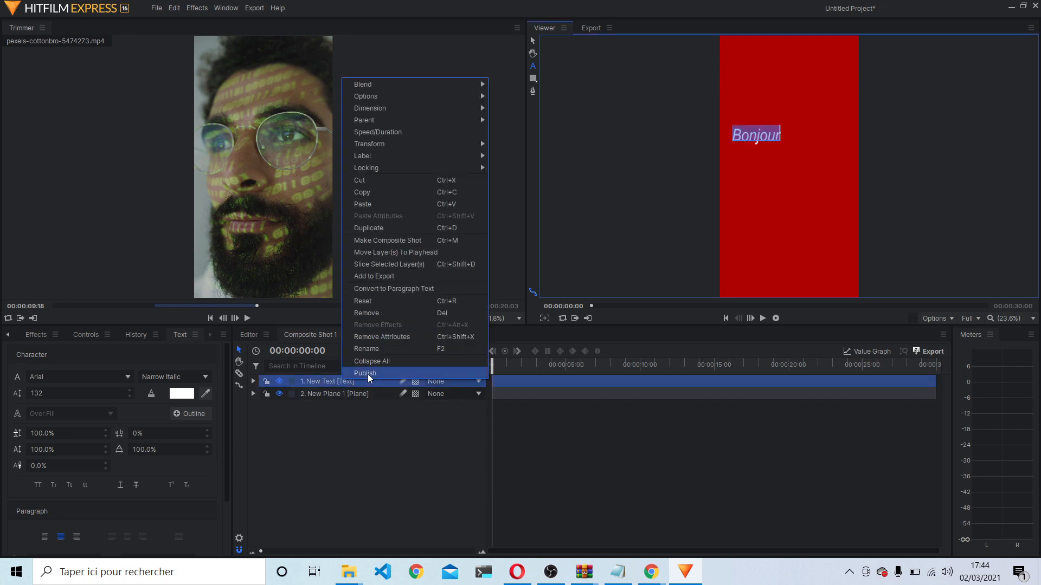
pyautogui.click(366, 374)
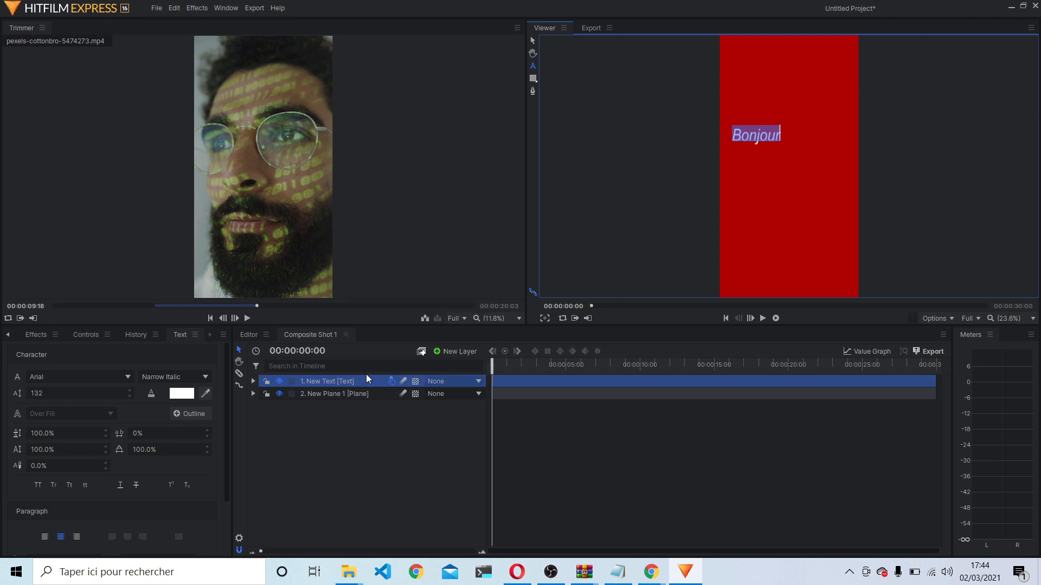
# Step: Apply the Tint effect to the New Plane 1 layer and expand its properties in the composite timeline
pyautogui.click(349, 394)
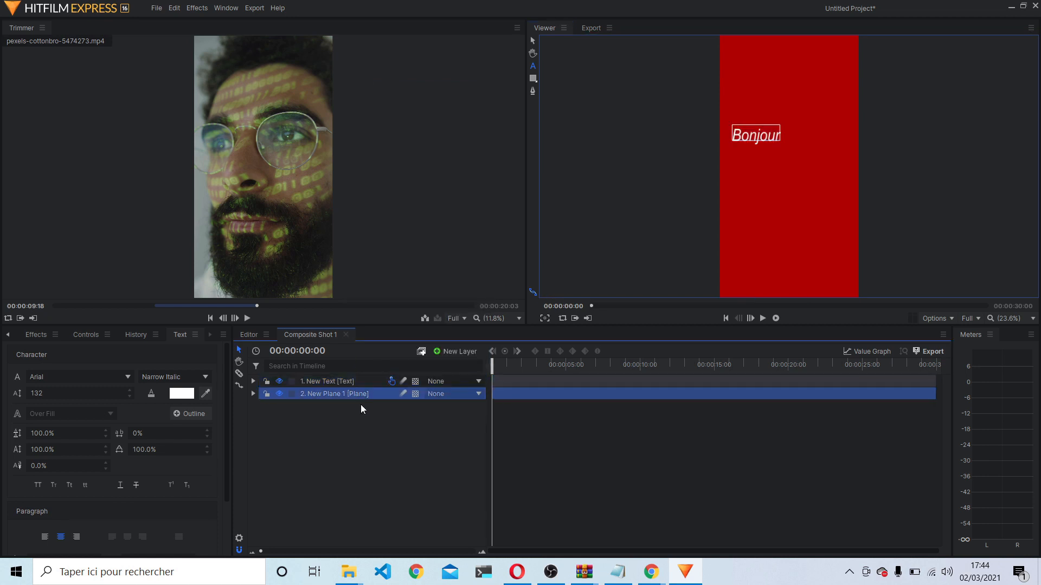
pyautogui.click(27, 334)
pyautogui.click(58, 355)
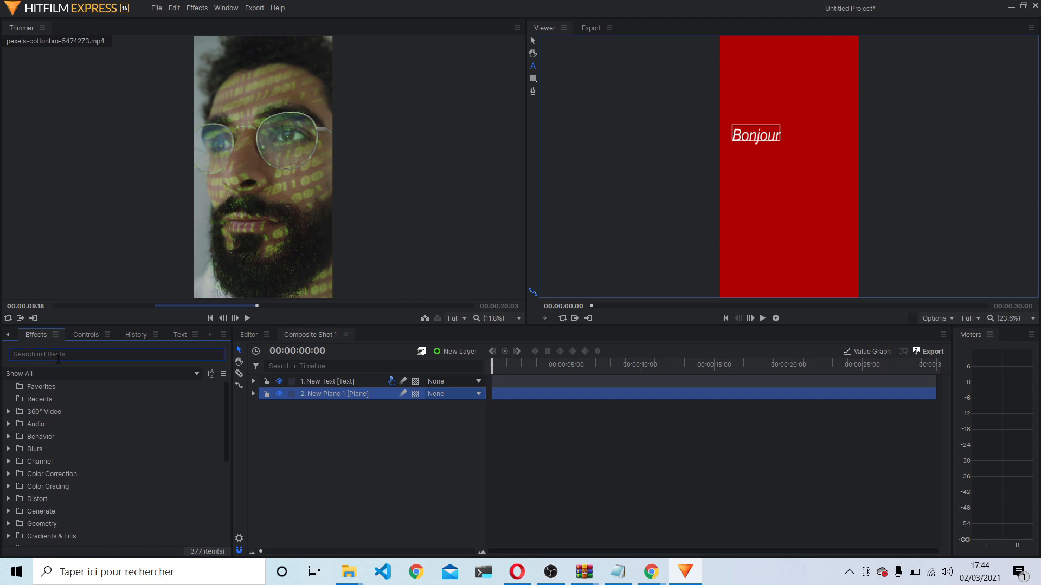
pyautogui.write('tin')
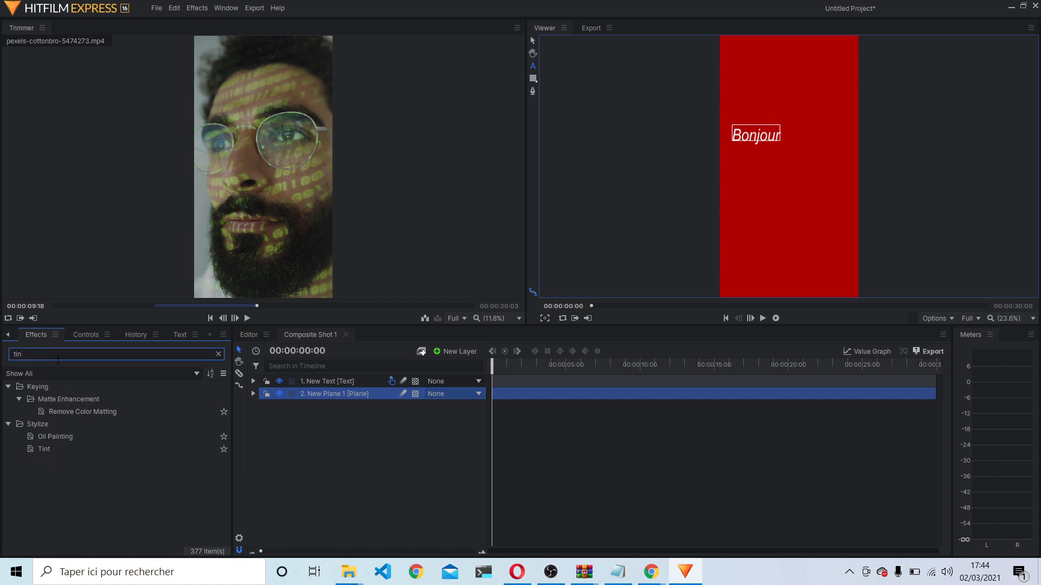
pyautogui.moveTo(51, 451); pyautogui.dragTo(323, 394)
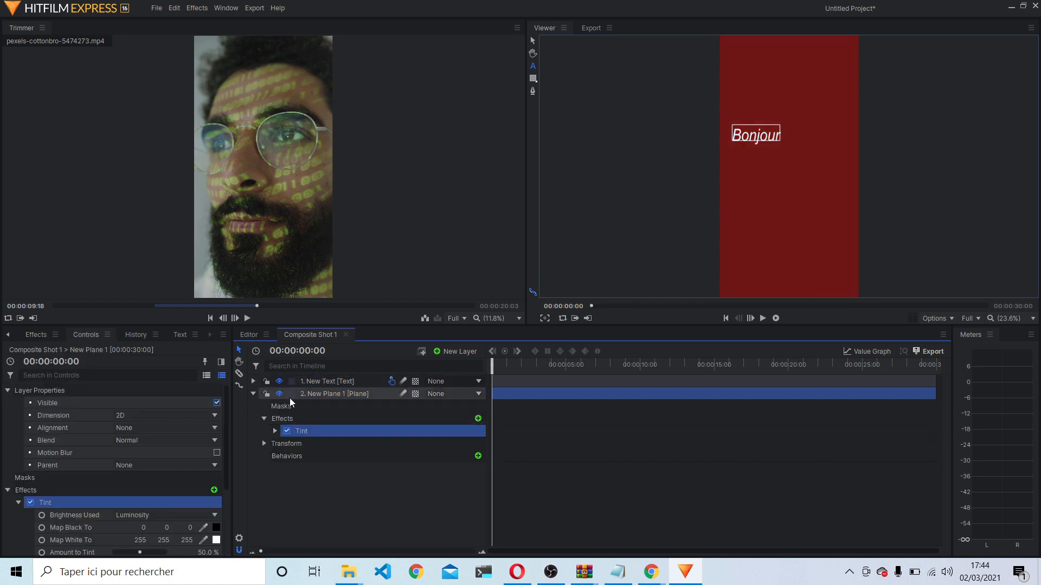
pyautogui.click(275, 430)
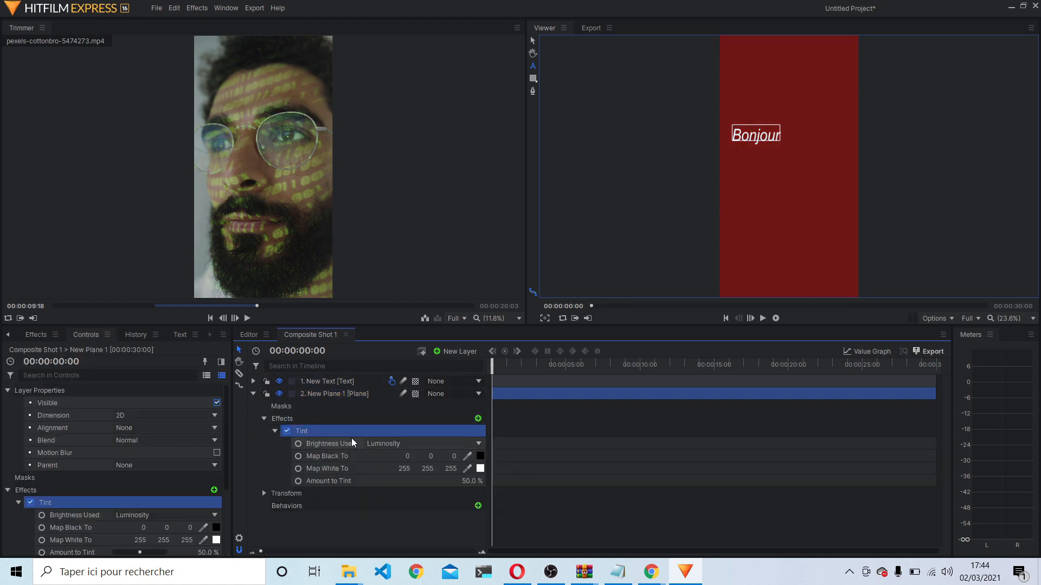
# Step: Set both the Map White To and Map Black To colors of the plane's Tint effect to white
pyautogui.click(481, 469)
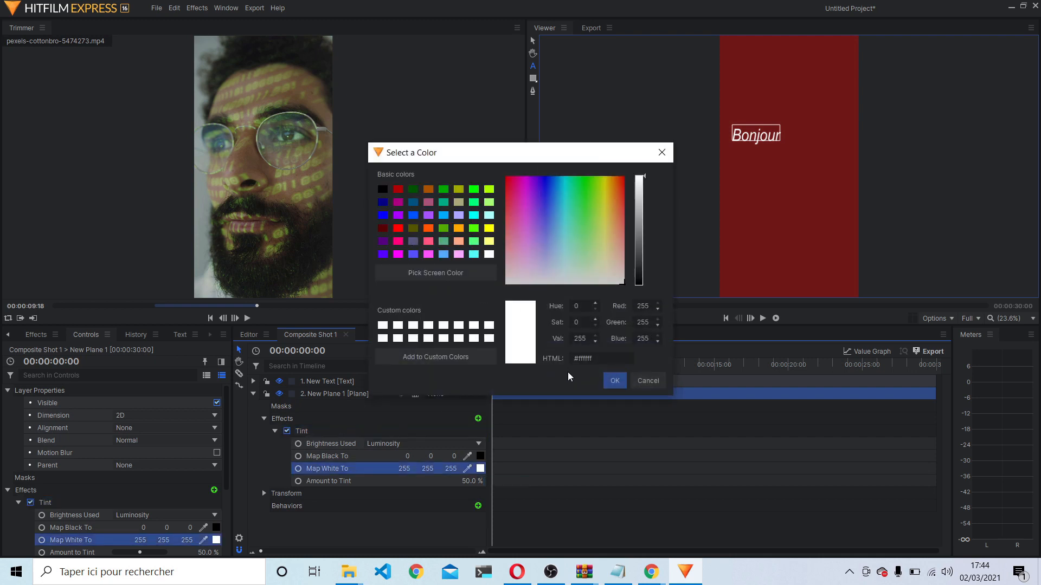
pyautogui.click(612, 381)
pyautogui.click(480, 456)
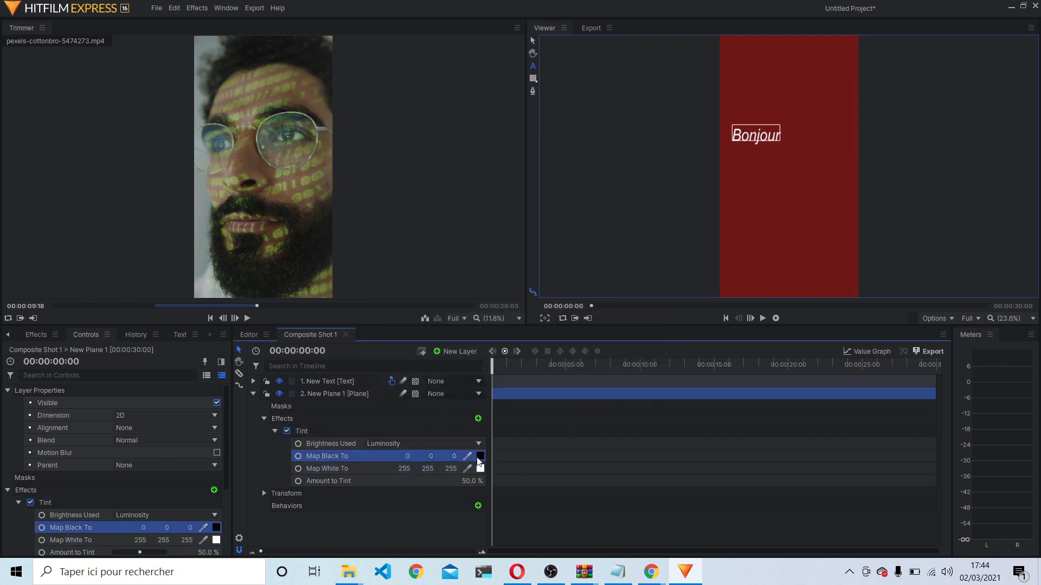
pyautogui.click(488, 337)
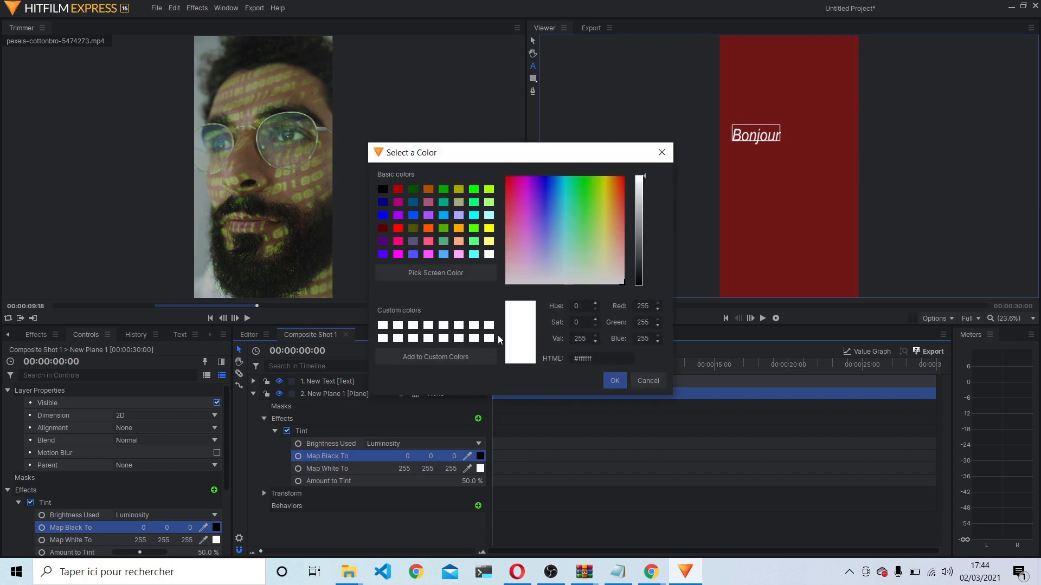
pyautogui.click(614, 381)
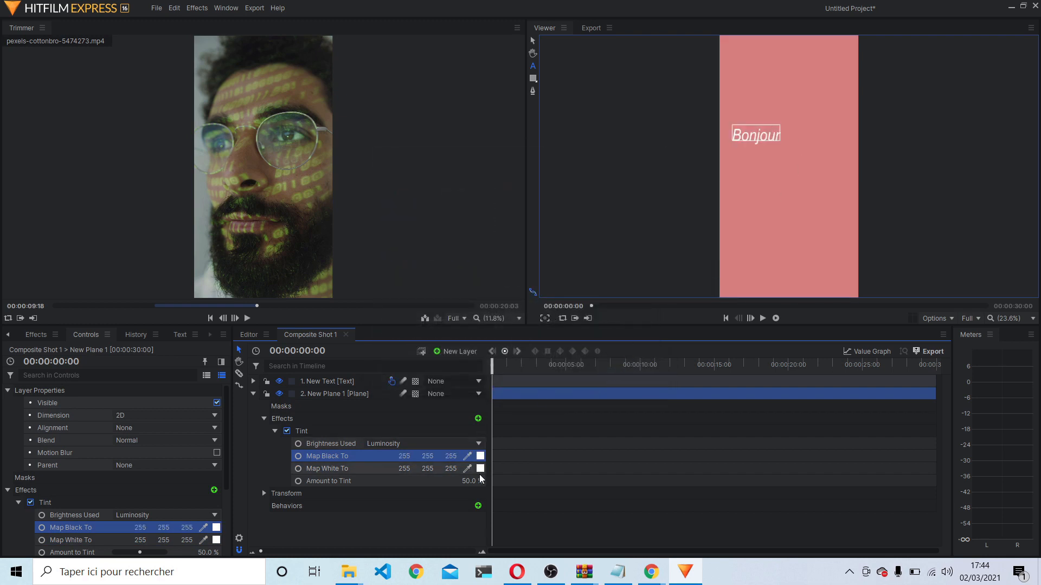
# Step: Set the Tint's amount to 100% and make both its Map White To and Map Black To colors black
pyautogui.moveTo(469, 481)
pyautogui.mouseDown()
pyautogui.moveTo(488, 481)
pyautogui.moveTo(413, 482)
pyautogui.moveTo(468, 482)
pyautogui.mouseUp()
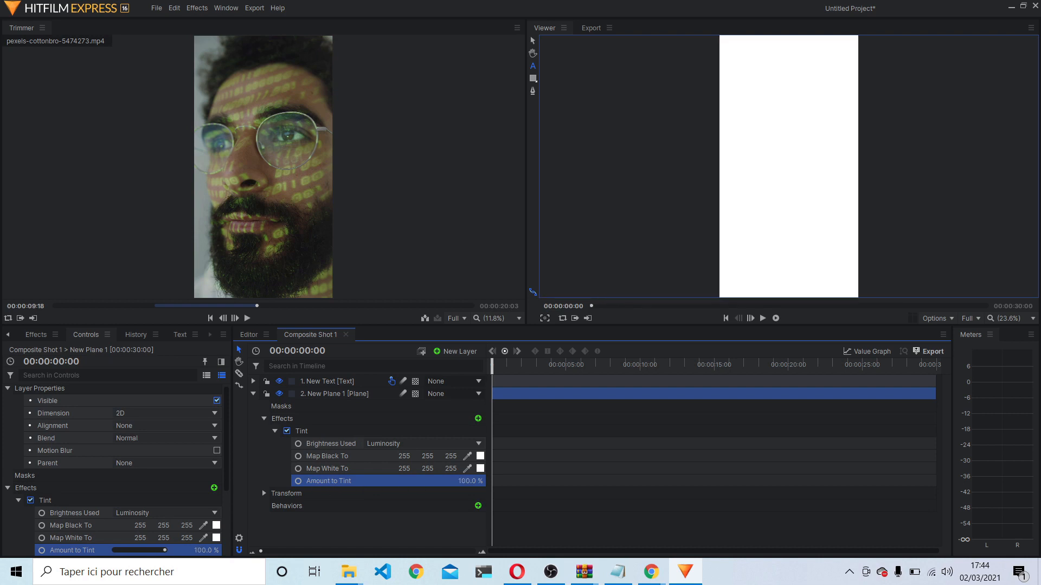
pyautogui.click(480, 469)
pyautogui.click(382, 189)
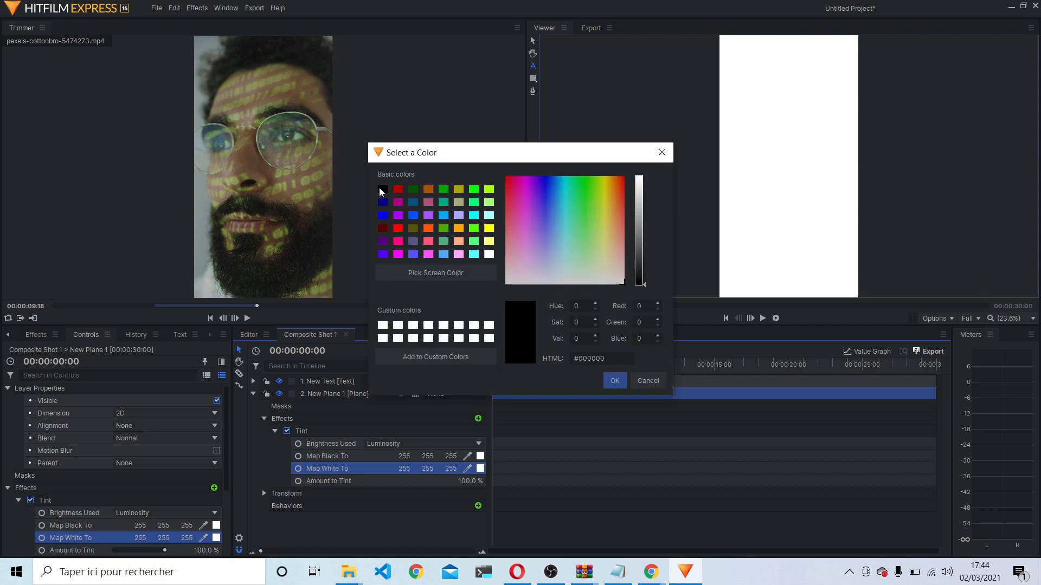
pyautogui.click(615, 381)
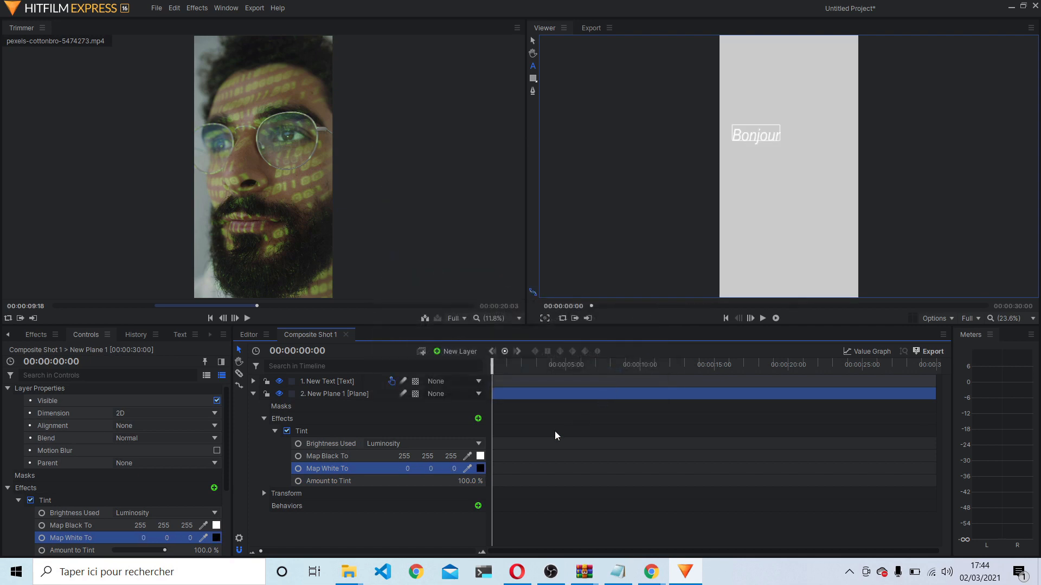
pyautogui.click(480, 456)
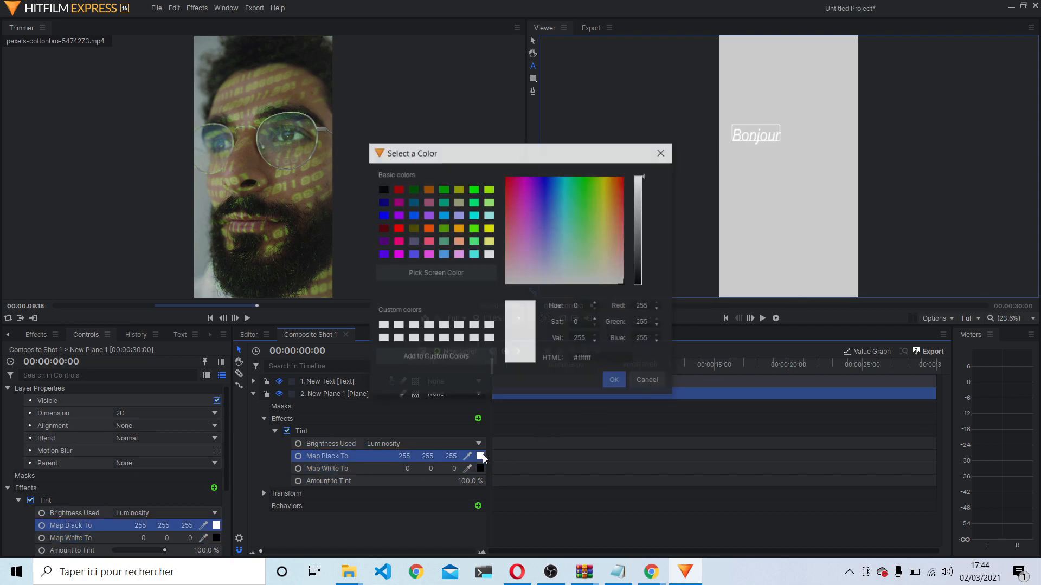
pyautogui.click(383, 190)
pyautogui.click(616, 386)
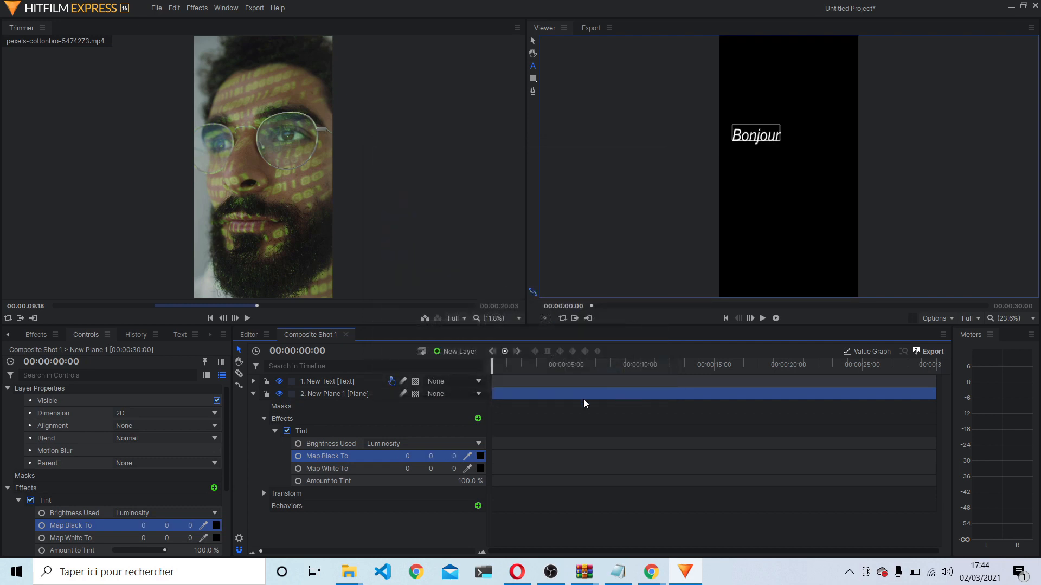
# Step: Publish the Map Black To and Map White To properties of the plane's Tint effect
pyautogui.rightClick(325, 458)
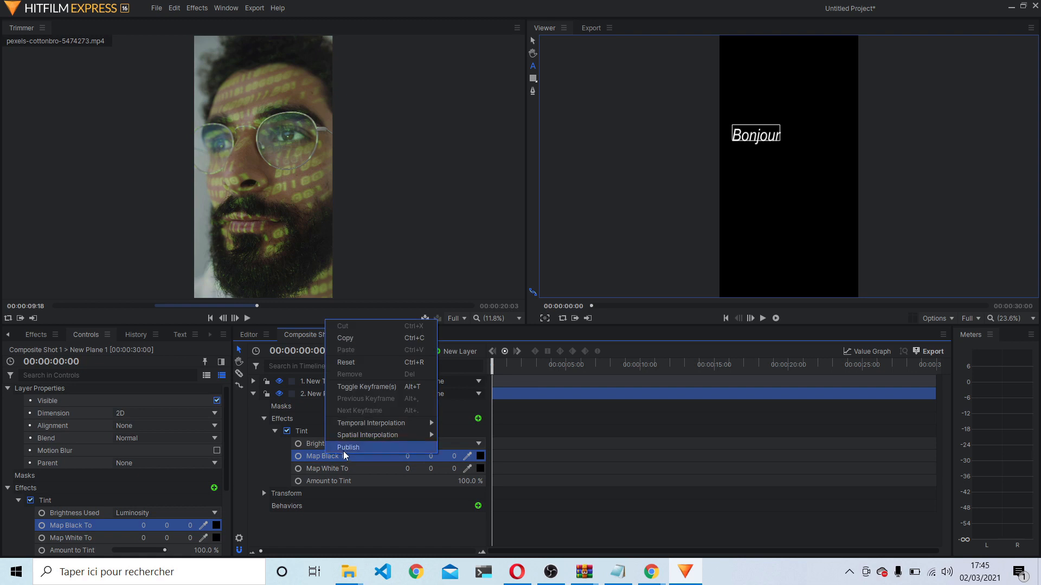
pyautogui.press('Escape')
pyautogui.rightClick(327, 467)
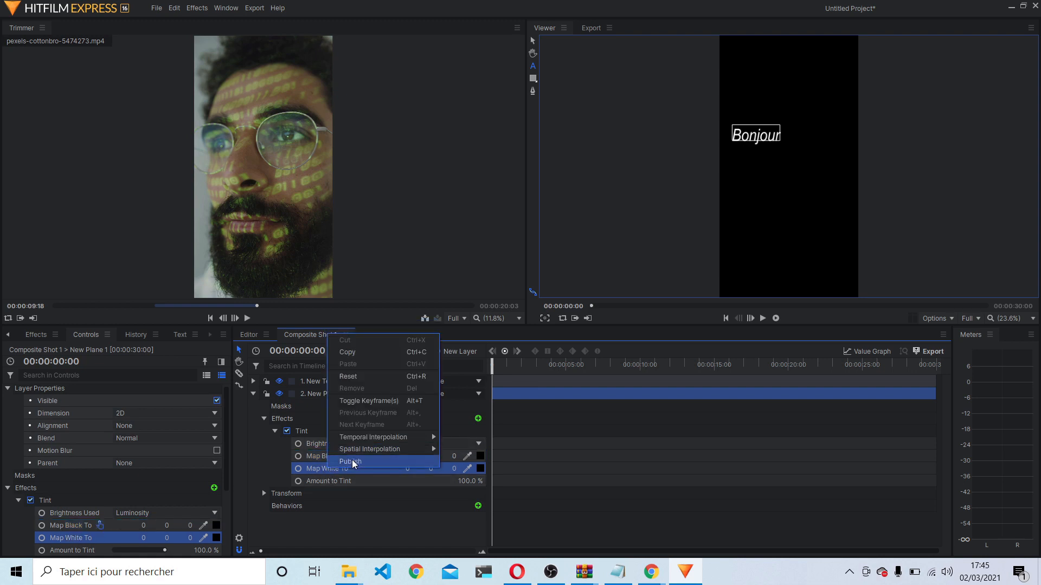
pyautogui.click(351, 461)
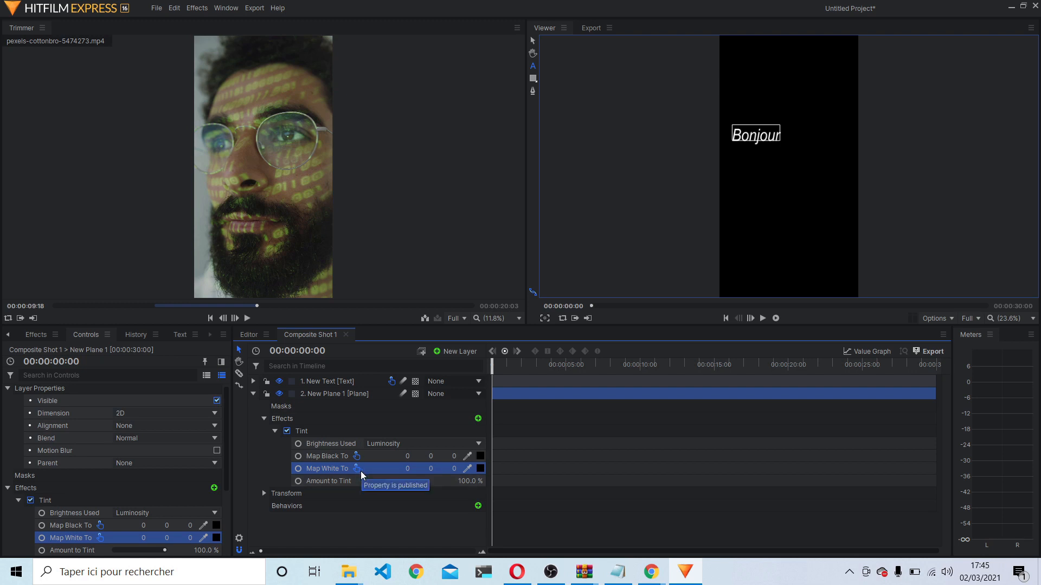
# Step: Place two instances of Composite Shot 1 end to end on the Video 3 track of the Editor timeline
pyautogui.click(33, 336)
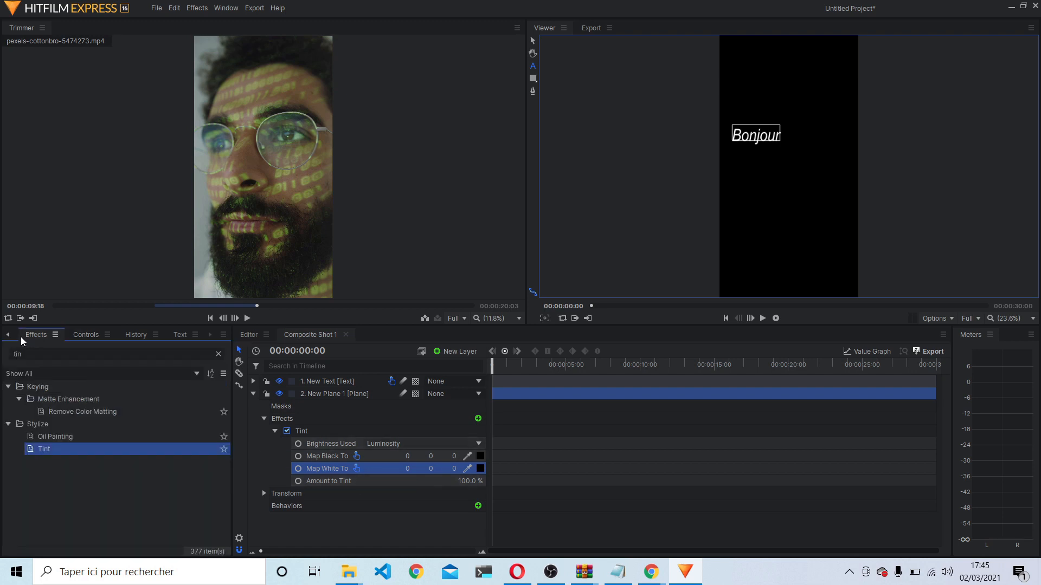
pyautogui.click(9, 336)
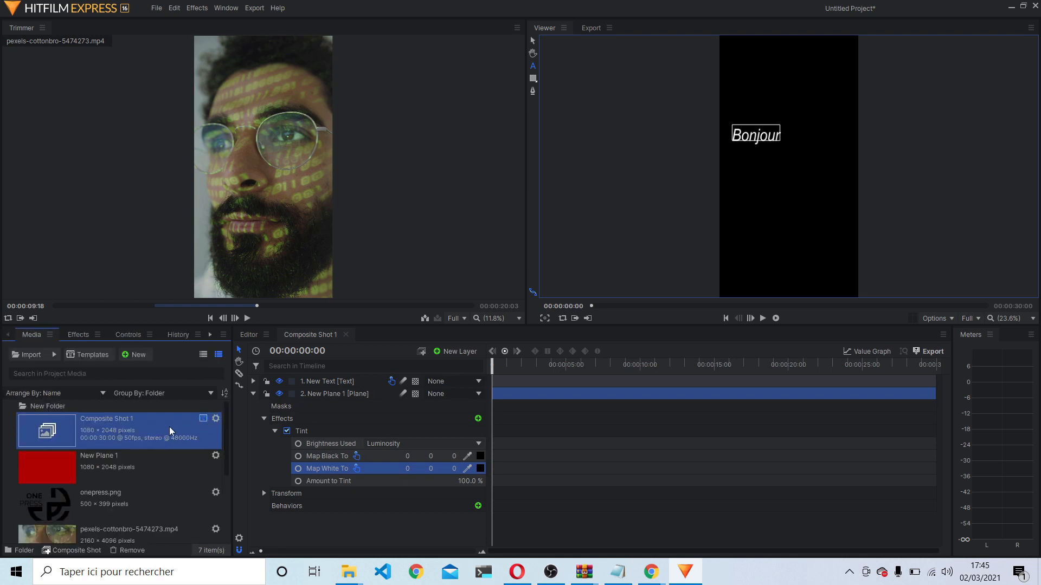
pyautogui.click(312, 336)
pyautogui.click(256, 334)
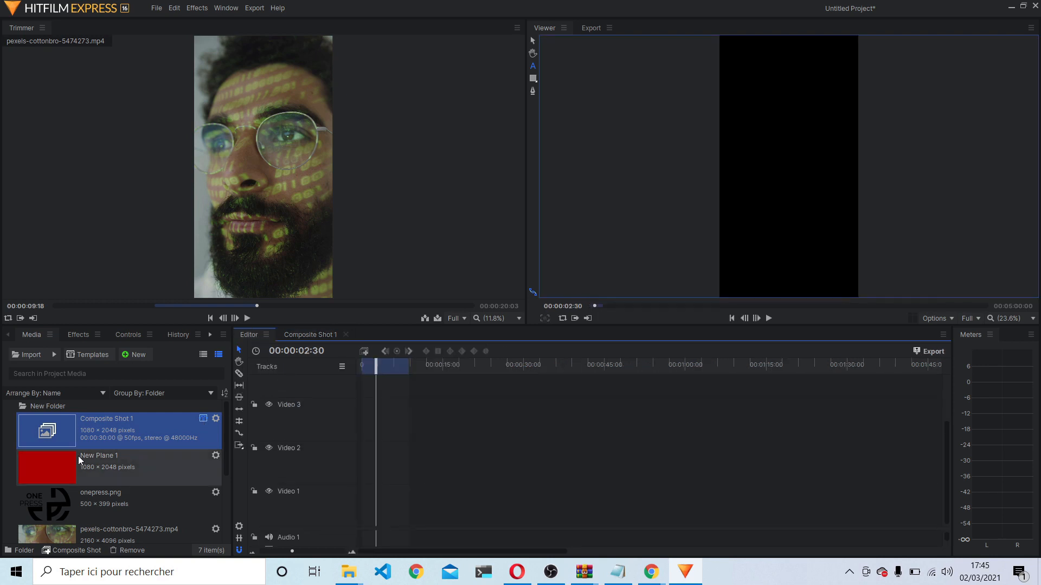
pyautogui.moveTo(60, 434); pyautogui.dragTo(361, 426)
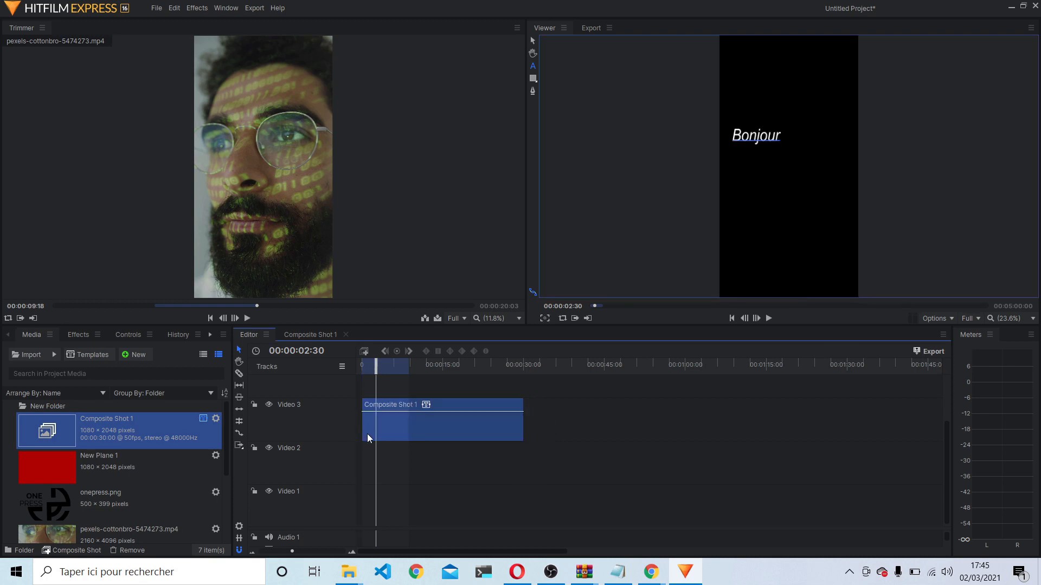
pyautogui.moveTo(118, 425); pyautogui.dragTo(526, 421)
# Step: Replace the published text of the first Composite Shot 1 clip with "salut ?"
pyautogui.click(426, 431)
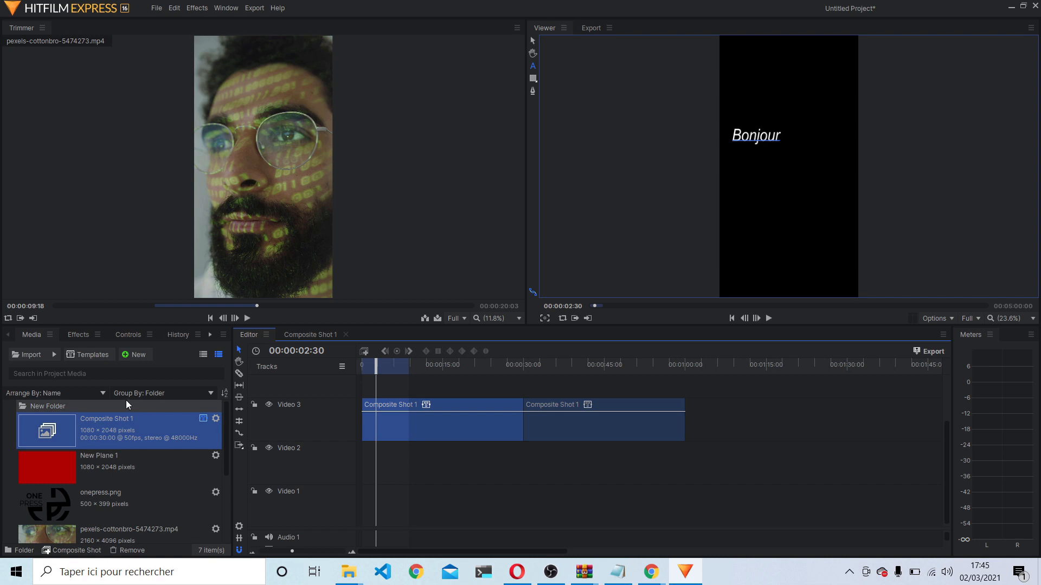
pyautogui.click(135, 338)
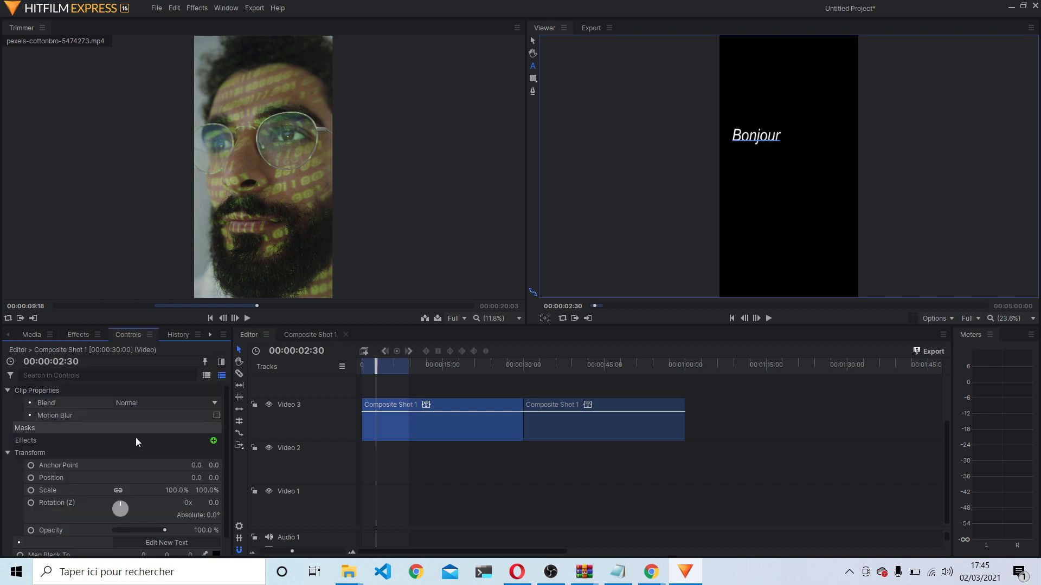
pyautogui.scroll(-1, 141, 446)
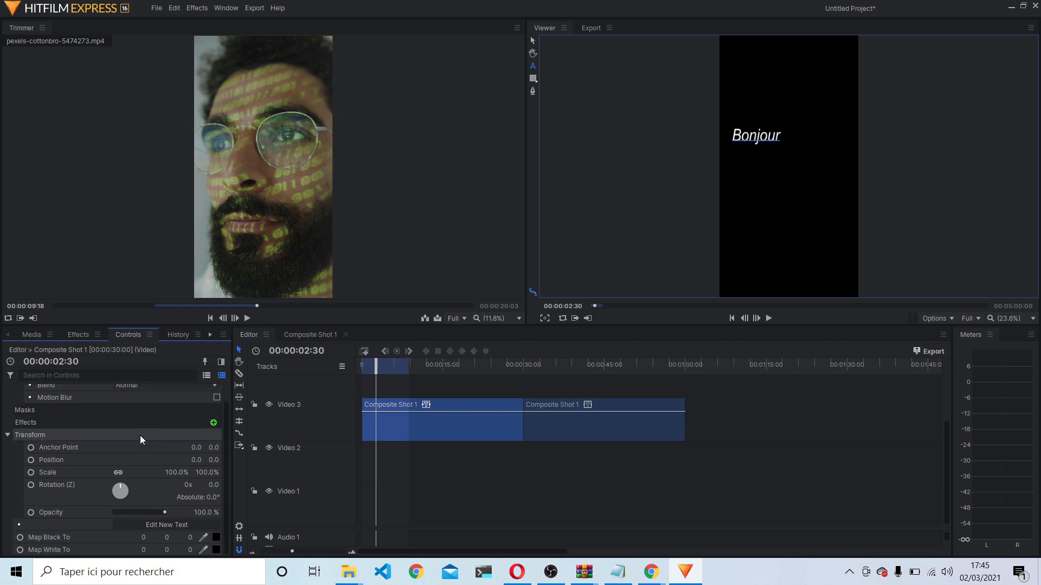
pyautogui.click(173, 525)
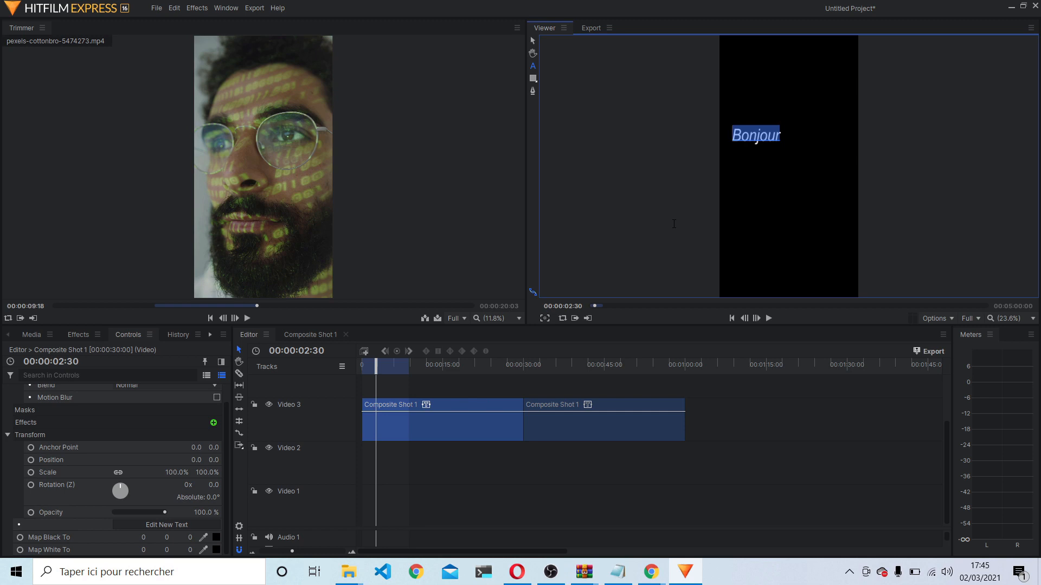
pyautogui.press('BackSpace')
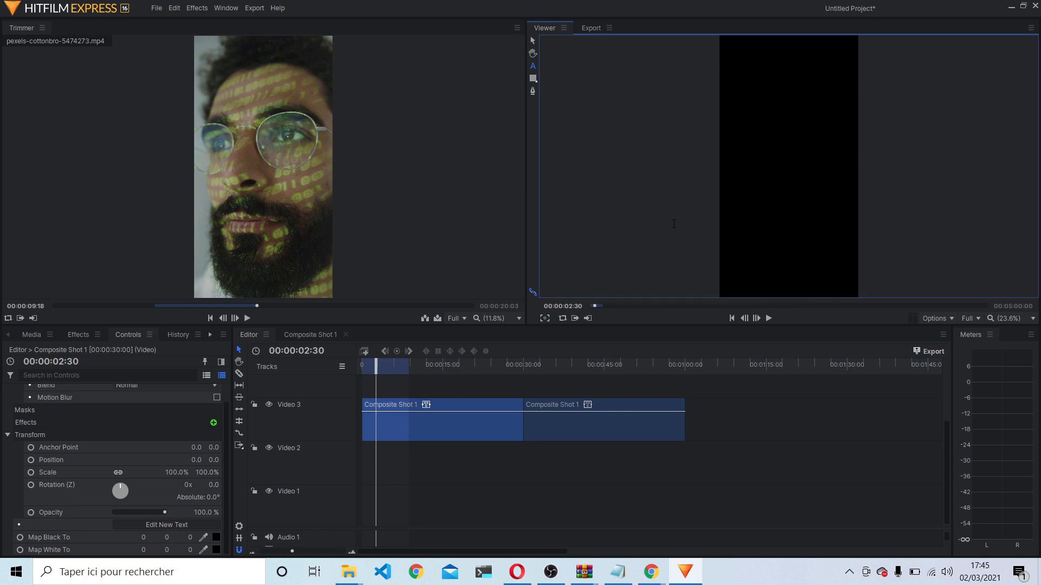
pyautogui.write('salut ?')
pyautogui.click(509, 493)
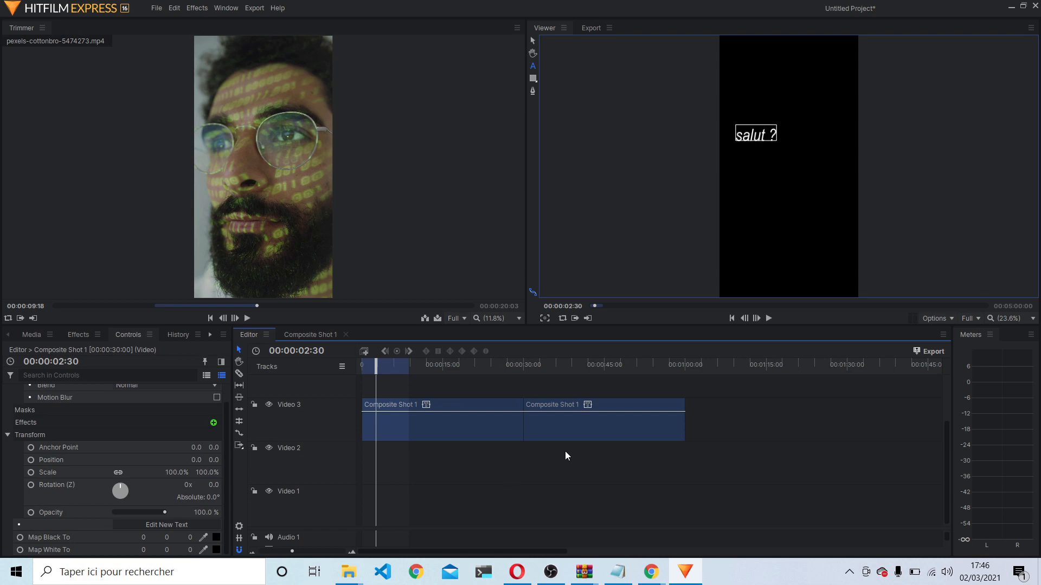
# Step: Move the playhead to 00:00:40:06 and replace the second Composite Shot 1 clip's published text with "au revoir !"
pyautogui.moveTo(428, 368); pyautogui.dragTo(542, 386)
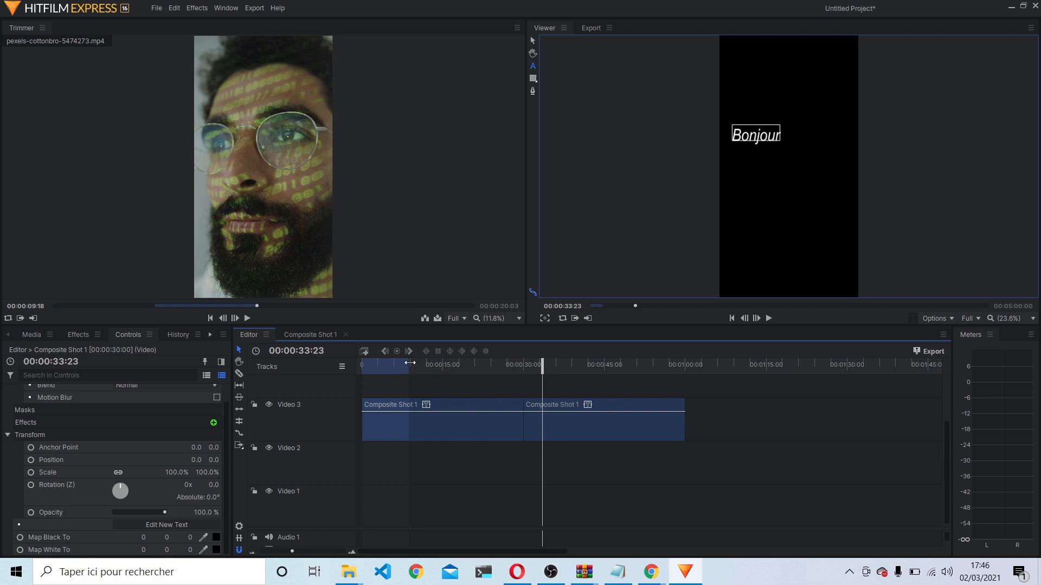
pyautogui.moveTo(409, 367)
pyautogui.mouseDown()
pyautogui.moveTo(396, 372)
pyautogui.moveTo(433, 372)
pyautogui.mouseUp()
pyautogui.moveTo(439, 376); pyautogui.dragTo(578, 371)
pyautogui.click(589, 434)
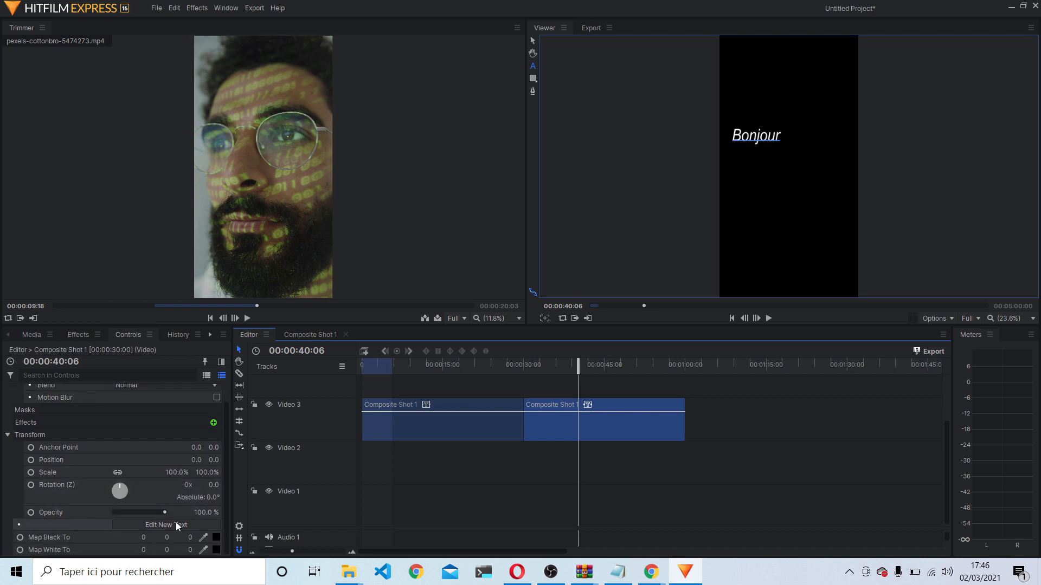
pyautogui.click(159, 528)
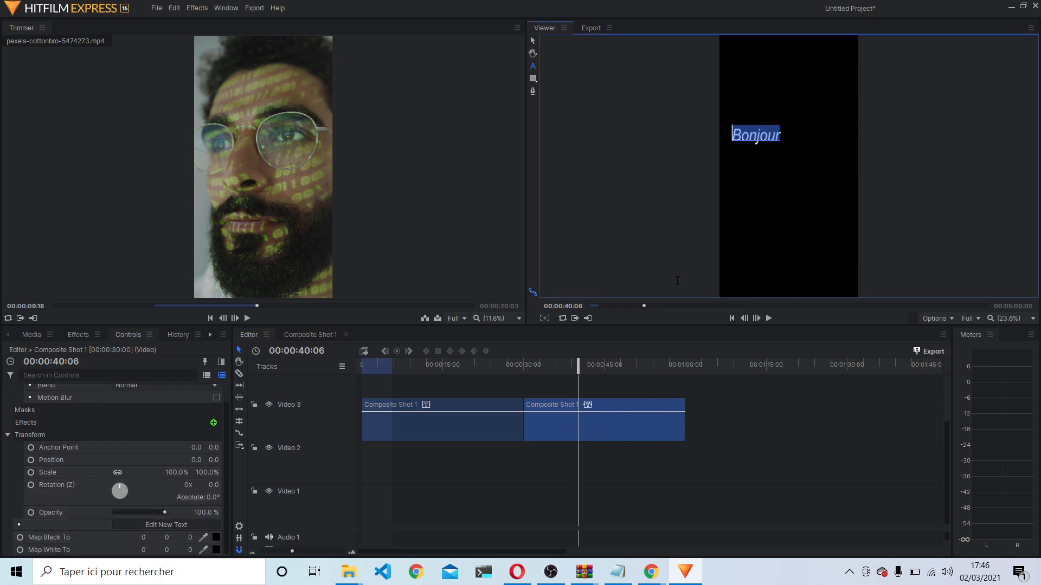
pyautogui.write('au revoir !')
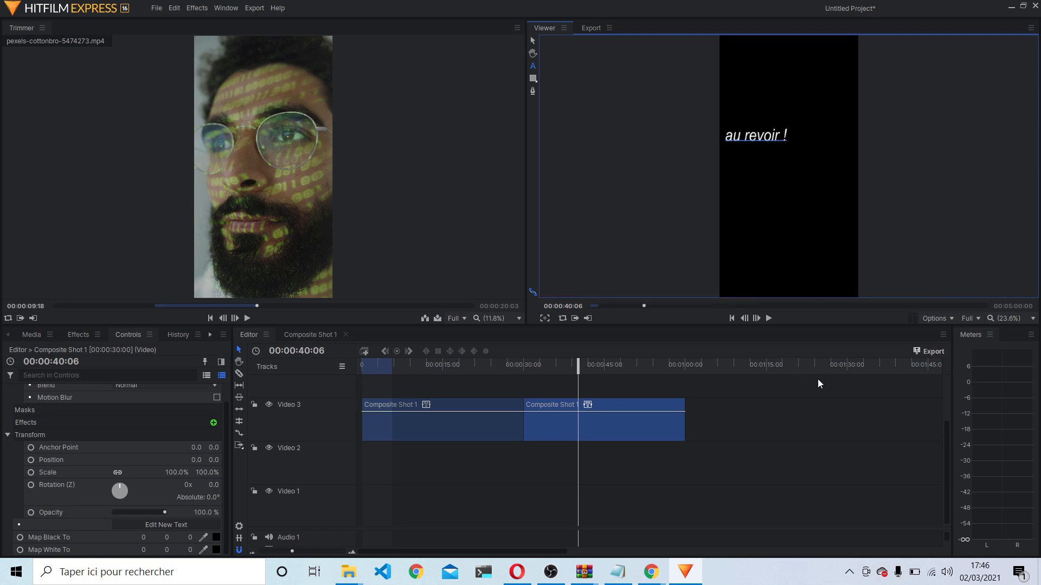
# Step: Move the playhead to 00:00:20:25 and set the first Composite Shot 1 clip's Map Black To color to red #aa0000
pyautogui.moveTo(407, 367)
pyautogui.mouseDown()
pyautogui.moveTo(573, 384)
pyautogui.moveTo(472, 391)
pyautogui.mouseUp()
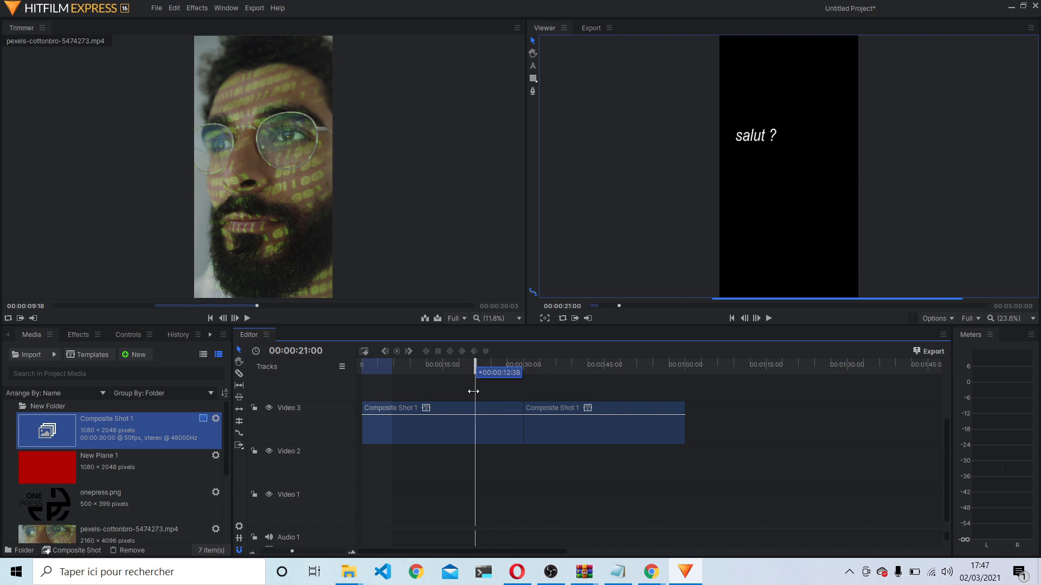
pyautogui.click(427, 431)
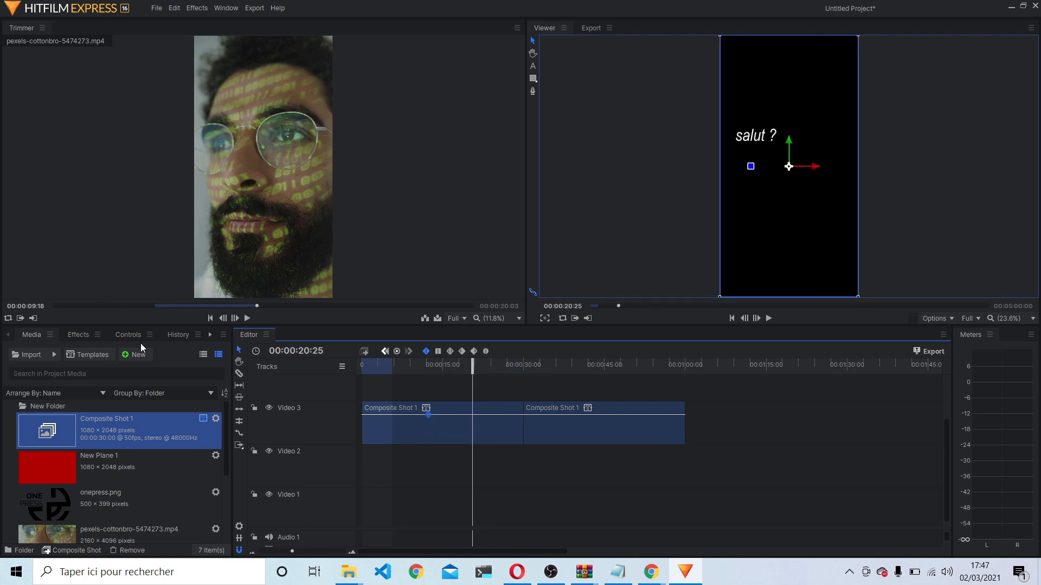
pyautogui.click(128, 335)
pyautogui.scroll(-1, 223, 500)
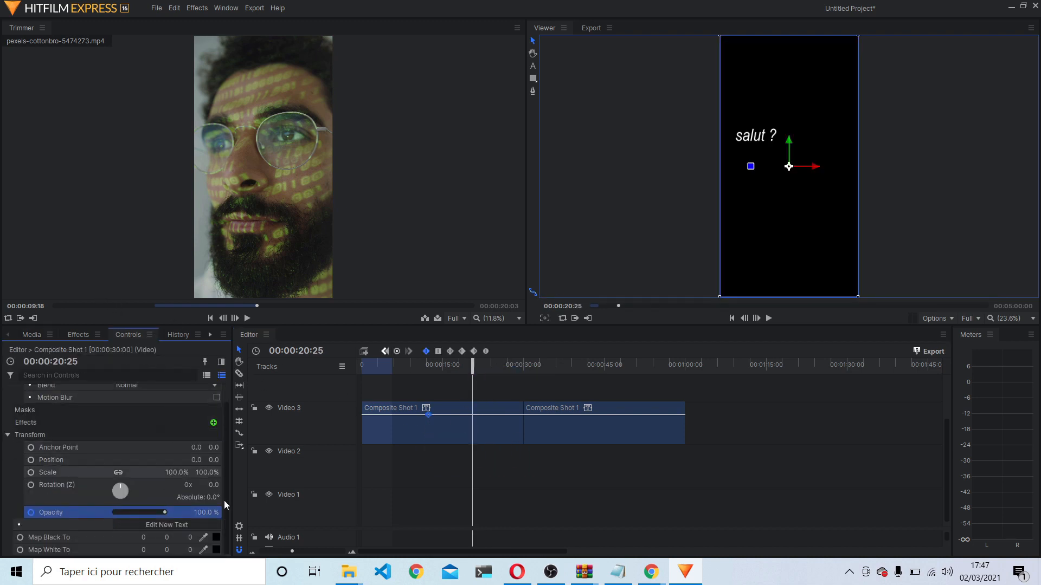
pyautogui.click(216, 537)
pyautogui.click(397, 189)
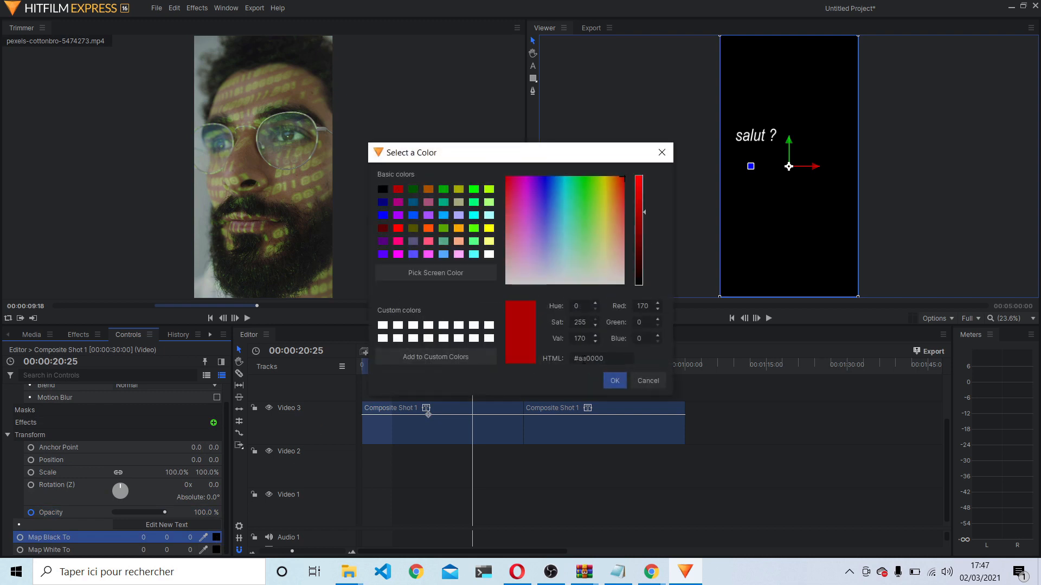
pyautogui.click(614, 380)
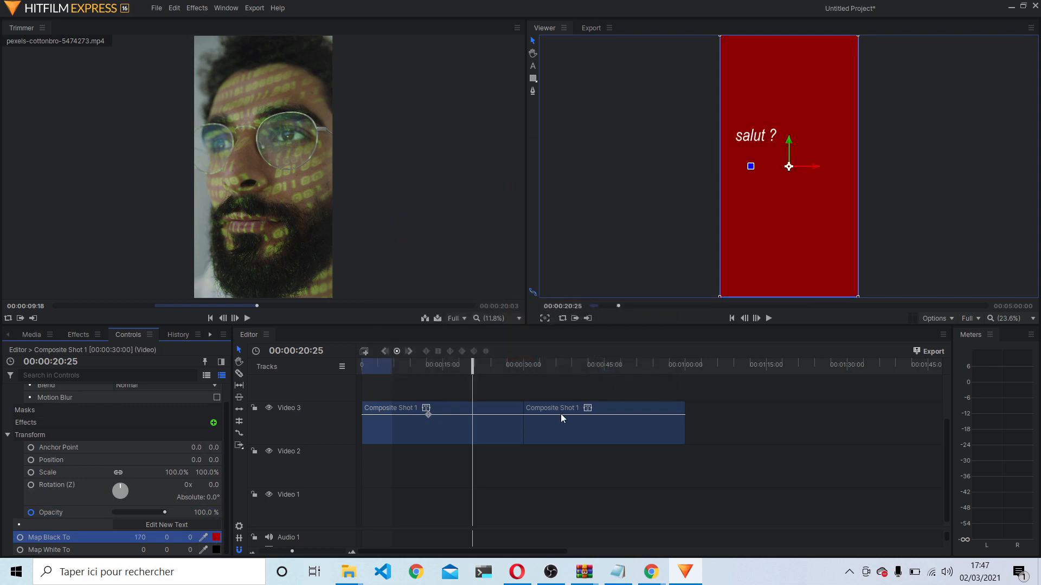
# Step: Set the first Composite Shot 1 clip's Map White To color to red #aa0000
pyautogui.click(218, 549)
pyautogui.click(397, 189)
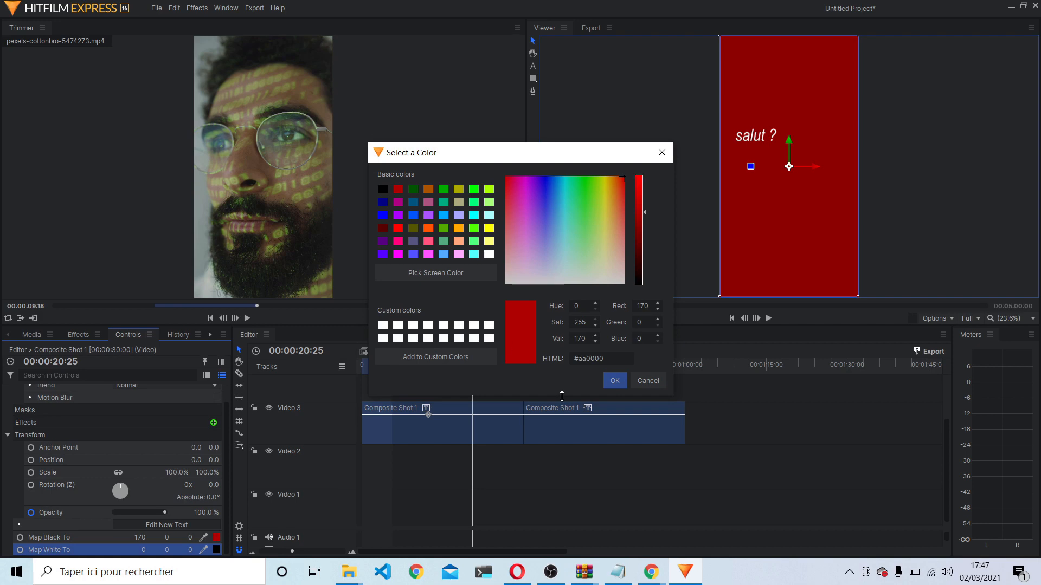
pyautogui.click(614, 381)
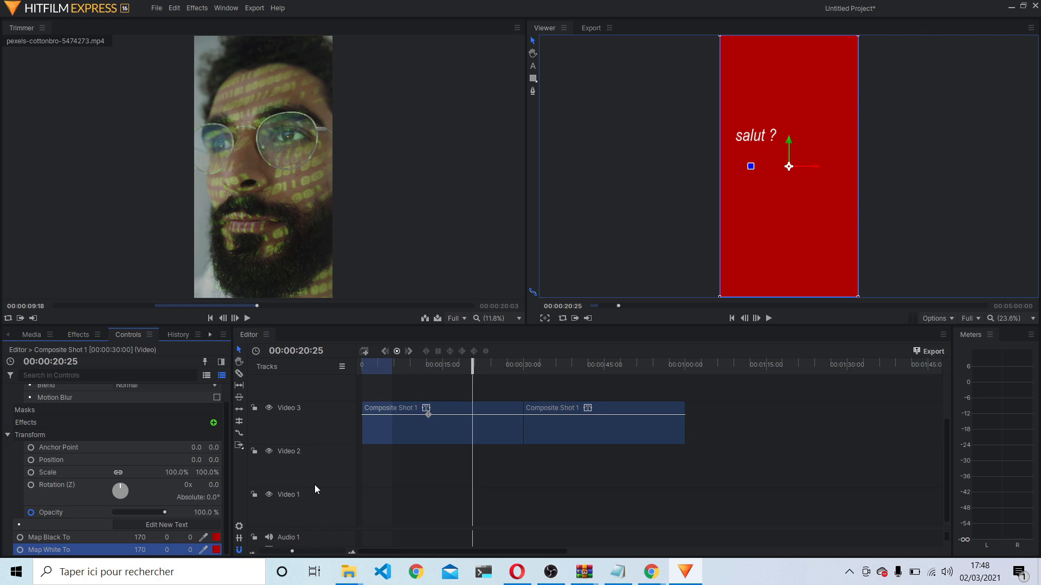
pyautogui.scroll(1, 64, 479)
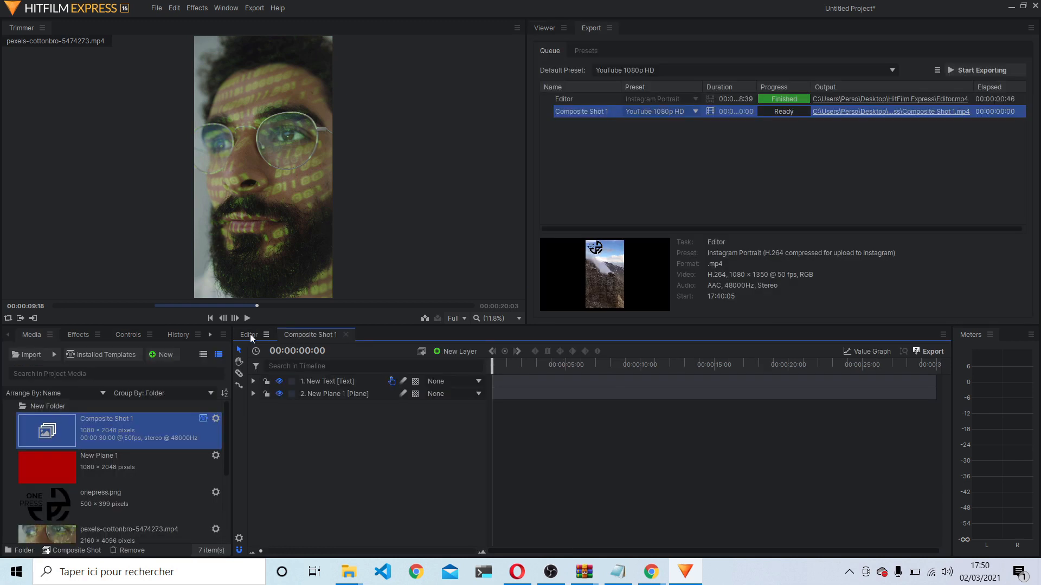
# Step: Start saving Composite Shot 1 from the project media as a template on the desktop, with the file name "duper template de fou"
pyautogui.click(248, 335)
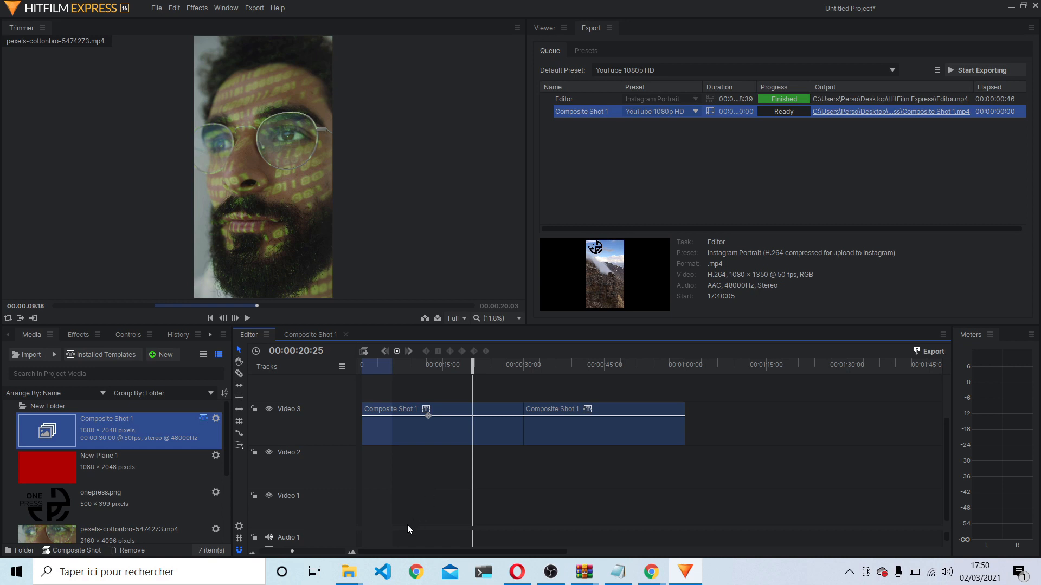
pyautogui.rightClick(138, 424)
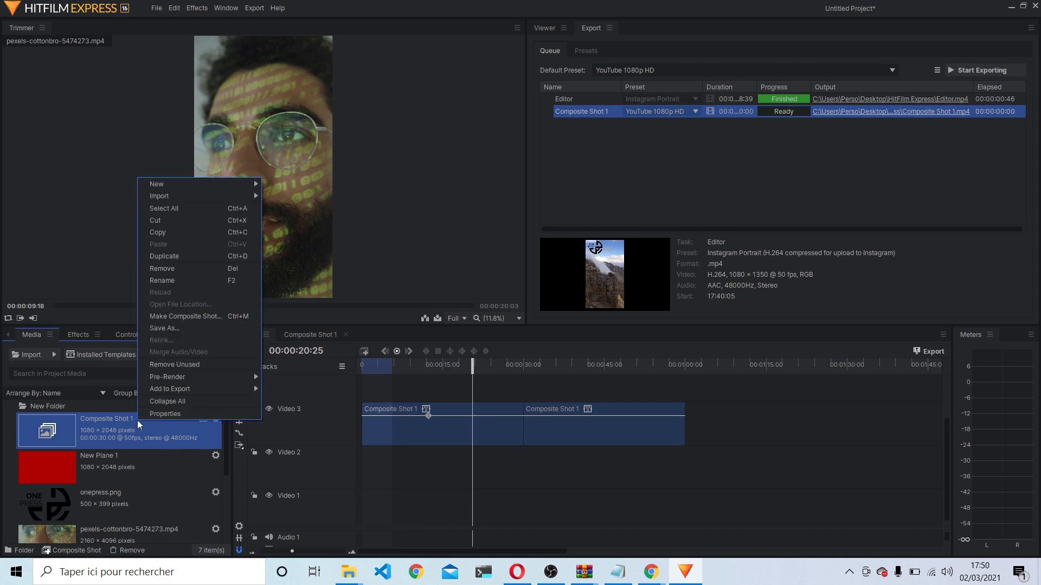
pyautogui.click(176, 329)
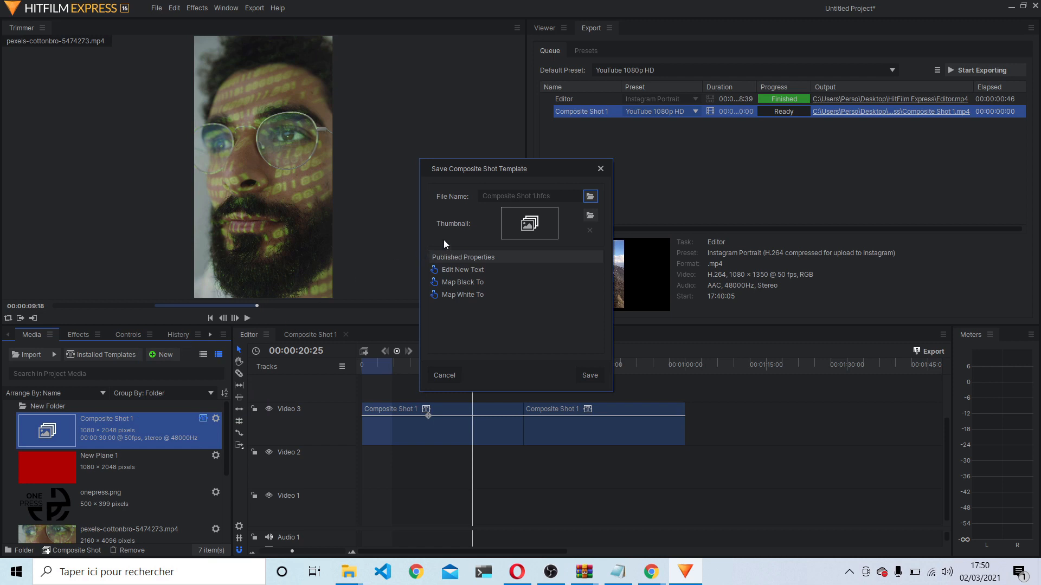
pyautogui.click(508, 195)
pyautogui.click(590, 197)
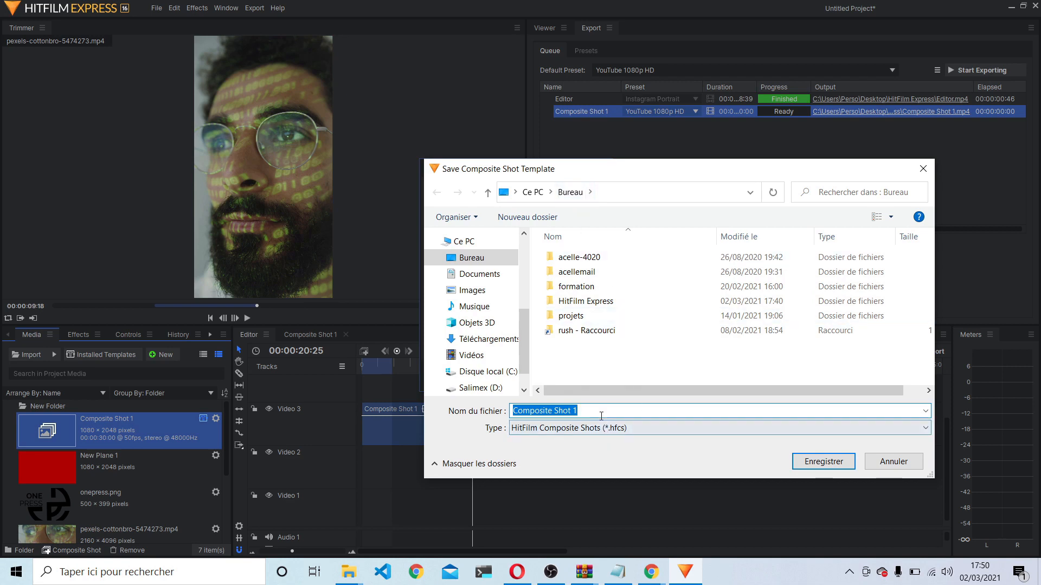
pyautogui.write('dupe')
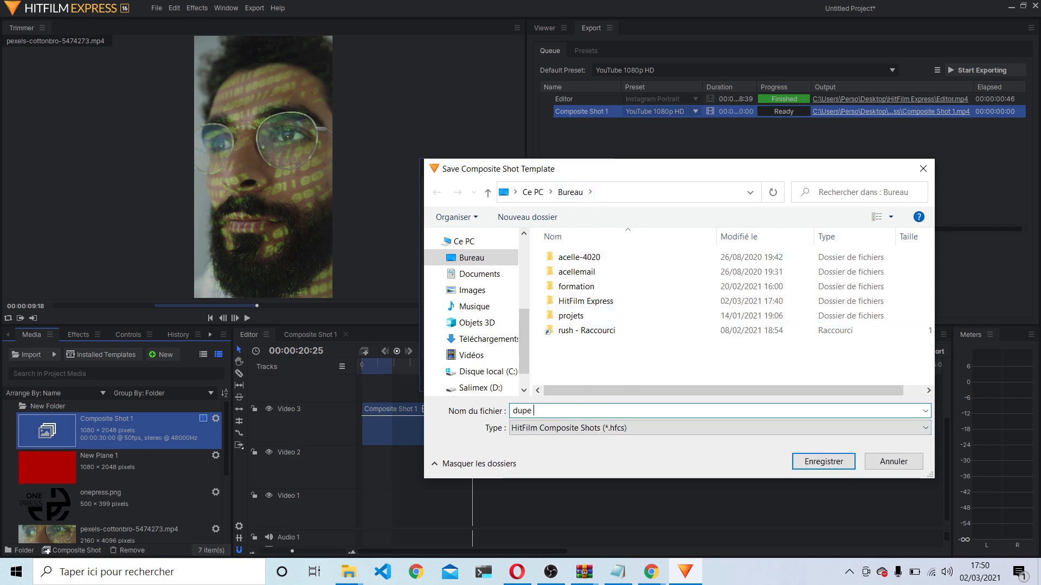
pyautogui.write('r template de fo')
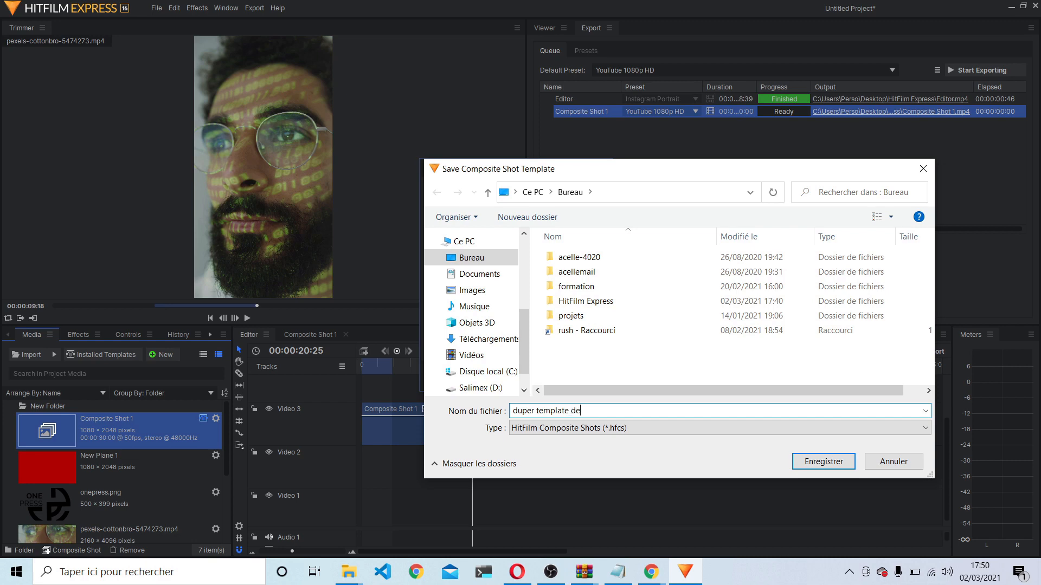
pyautogui.write('u')
pyautogui.press('Return')
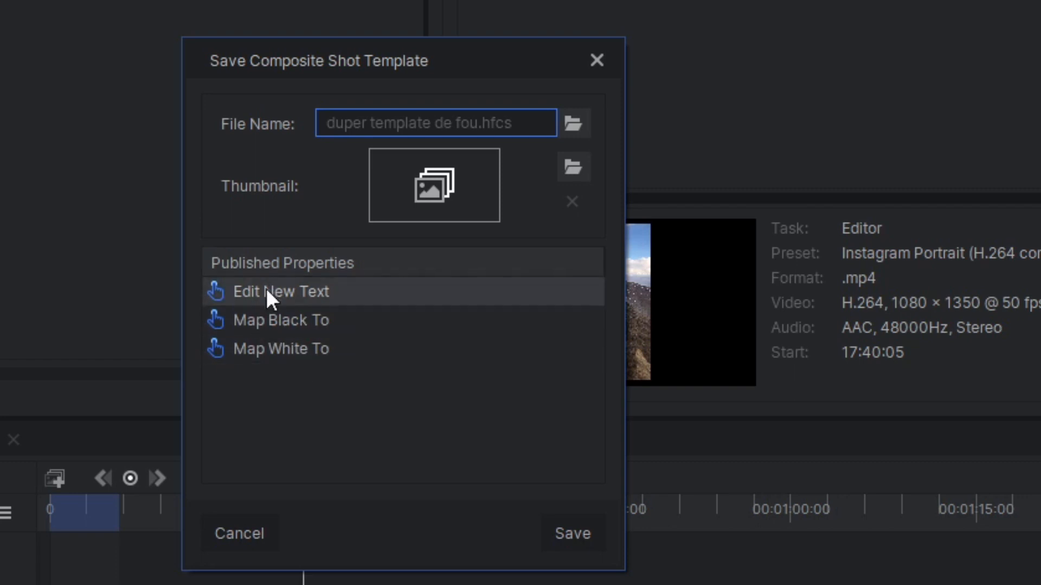
# Step: Rename the template's published property Edit New Text as "Mon texte"
pyautogui.click(288, 293)
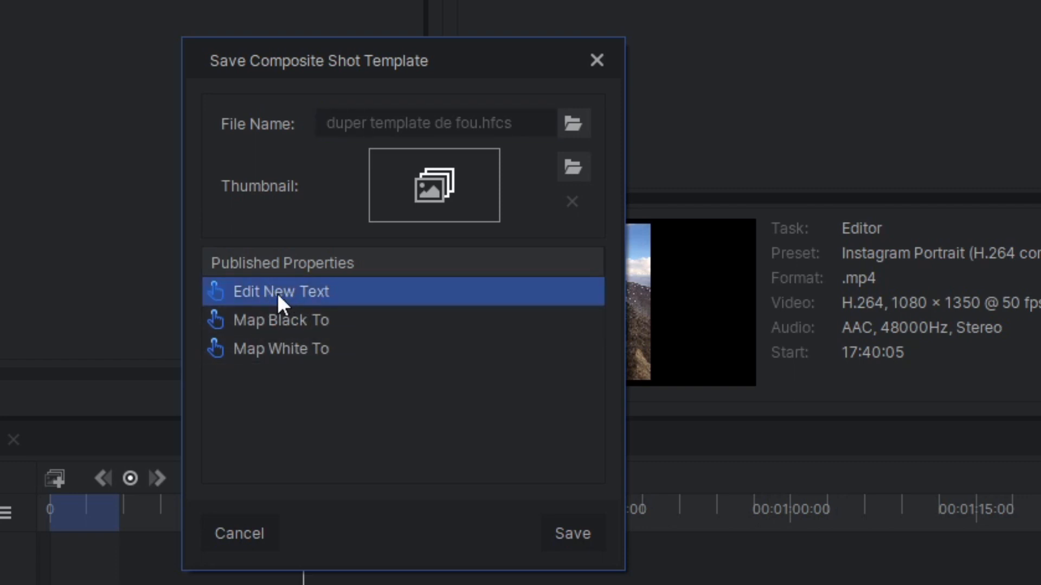
pyautogui.click(277, 293)
pyautogui.write('M')
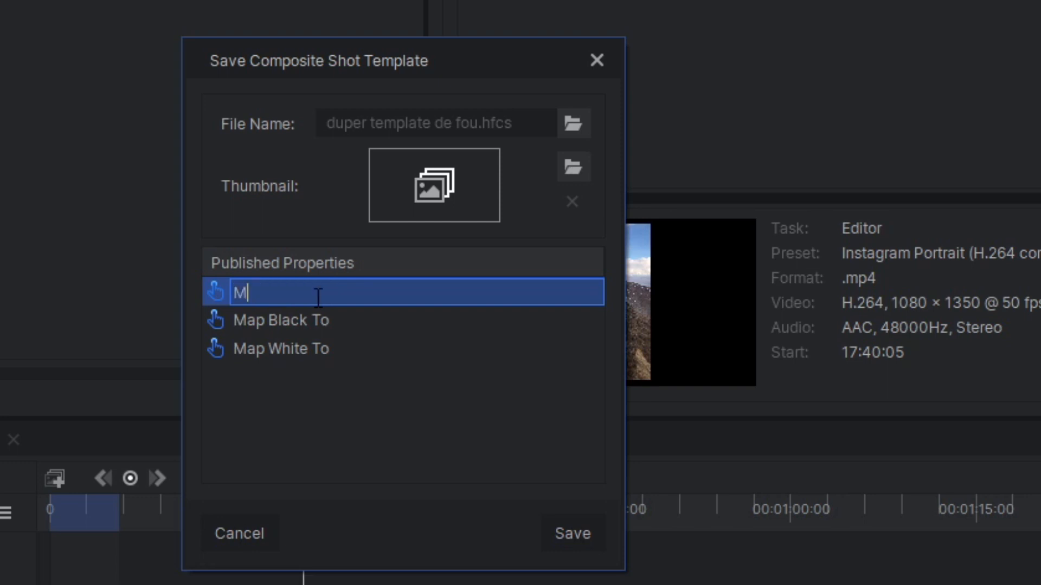
pyautogui.write('on texte')
pyautogui.press('Return')
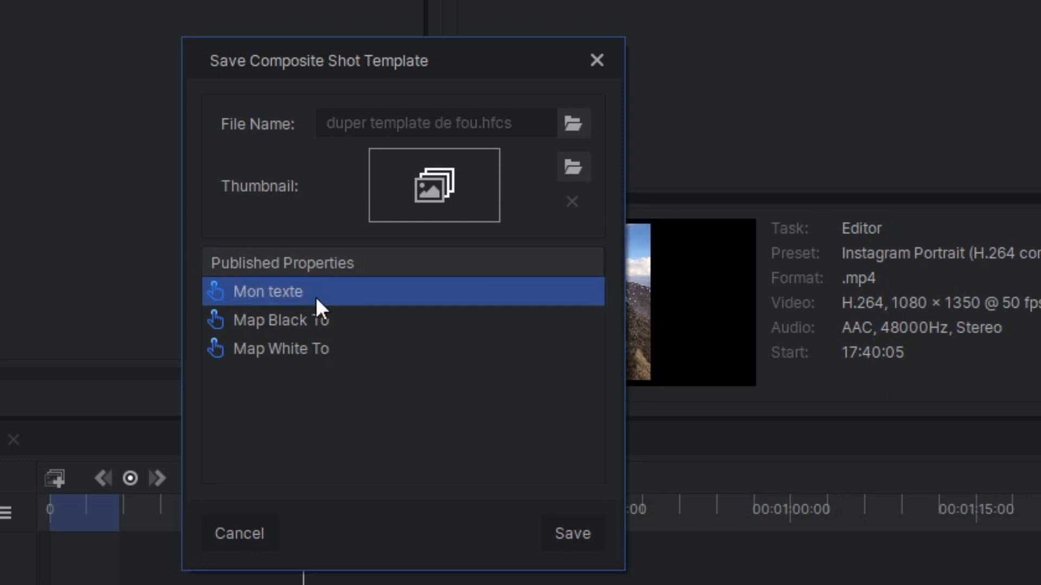
# Step: Rename the template's published property Map Black To as "couleur 1"
pyautogui.click(315, 325)
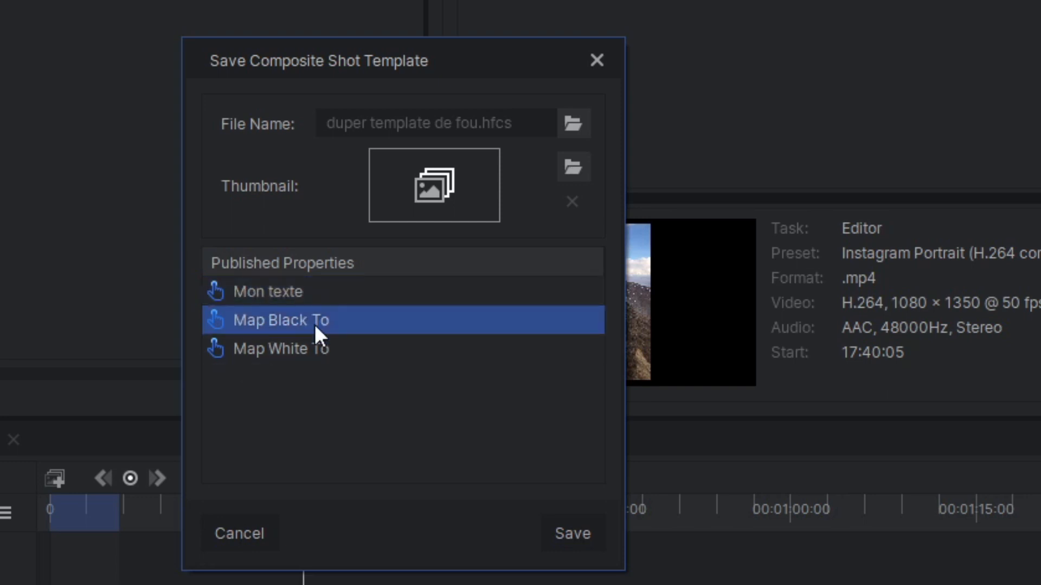
pyautogui.click(316, 321)
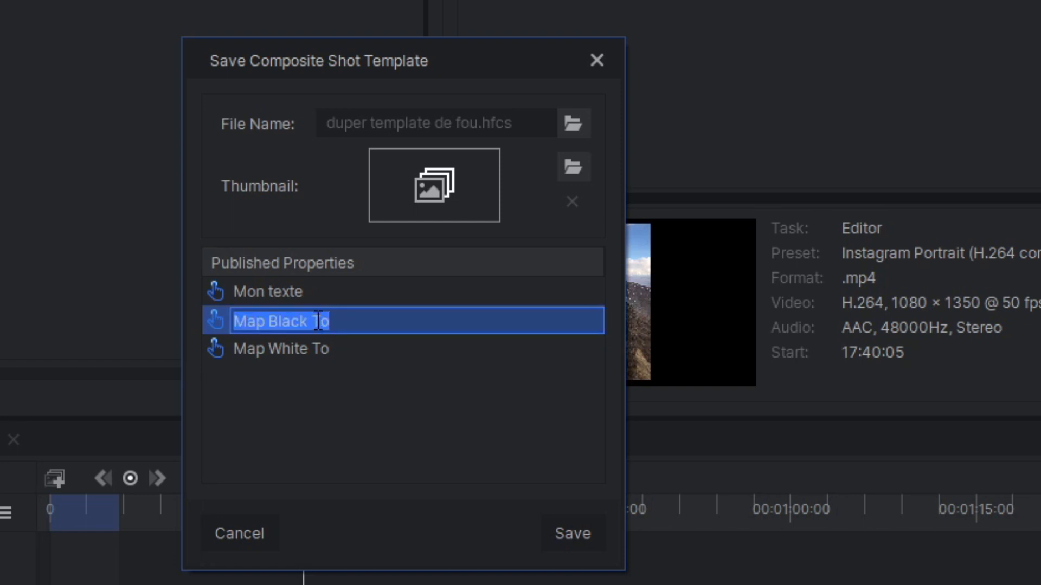
pyautogui.write('o')
pyautogui.press('BackSpace')
pyautogui.write('coul')
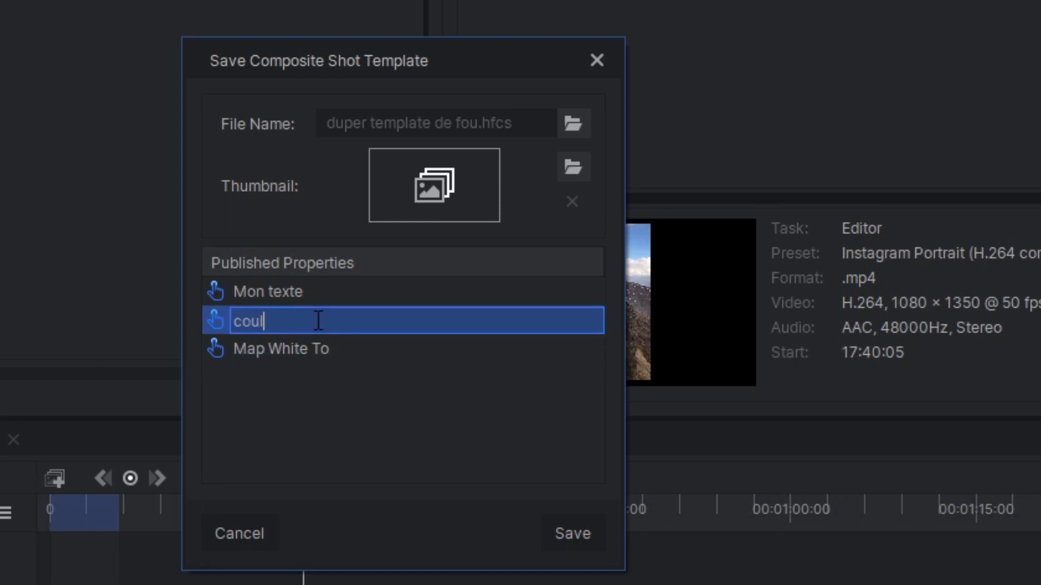
pyautogui.write('eur 1')
# Step: Rename the template's published property Map White To as "couleur 1"
pyautogui.click(316, 349)
pyautogui.click(316, 350)
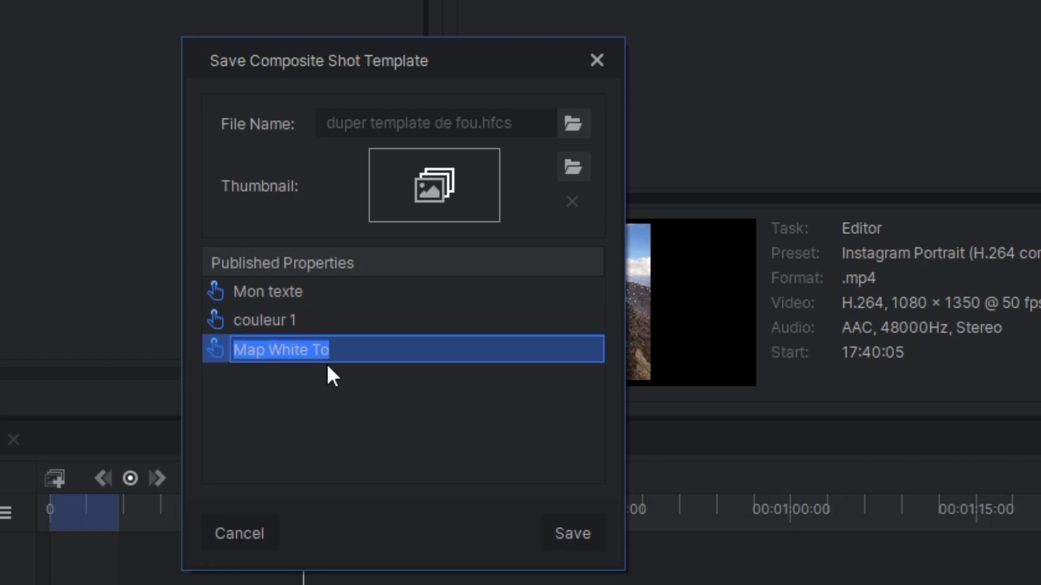
pyautogui.write('couleur')
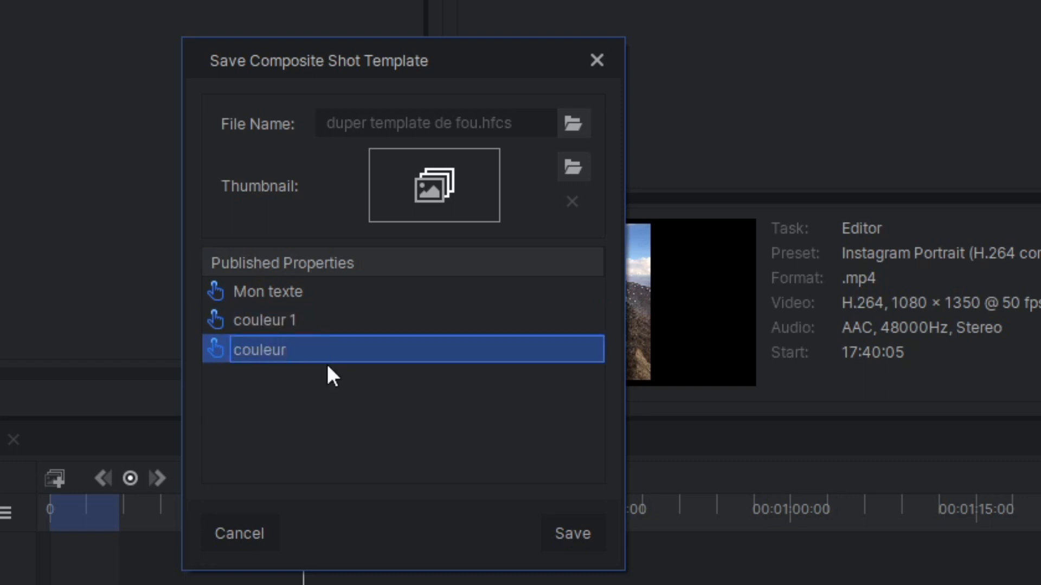
pyautogui.write(' 1')
# Step: Use the One Press logo image as the template's thumbnail and save the template
pyautogui.click(577, 165)
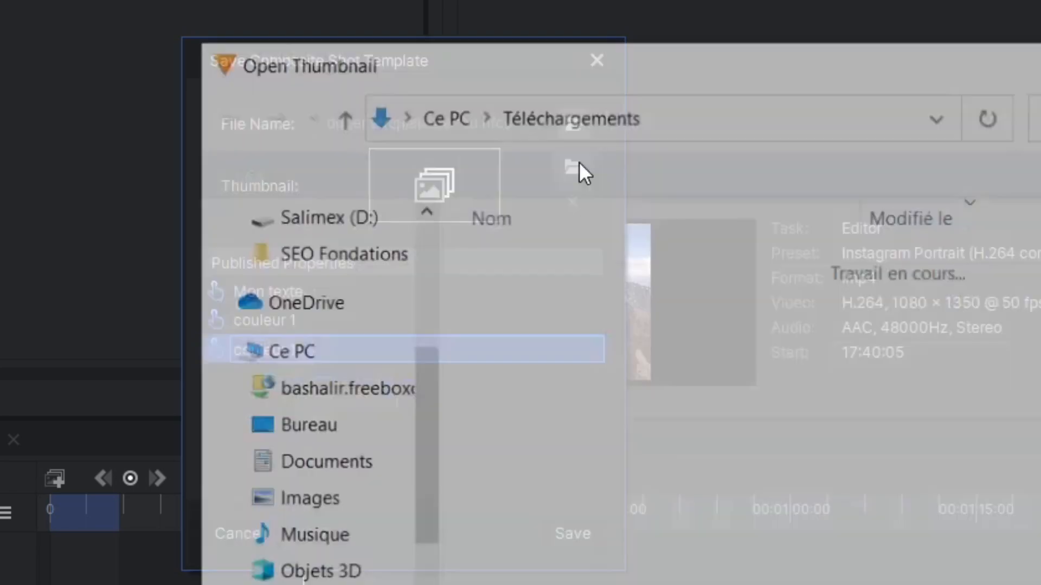
pyautogui.doubleClick(576, 385)
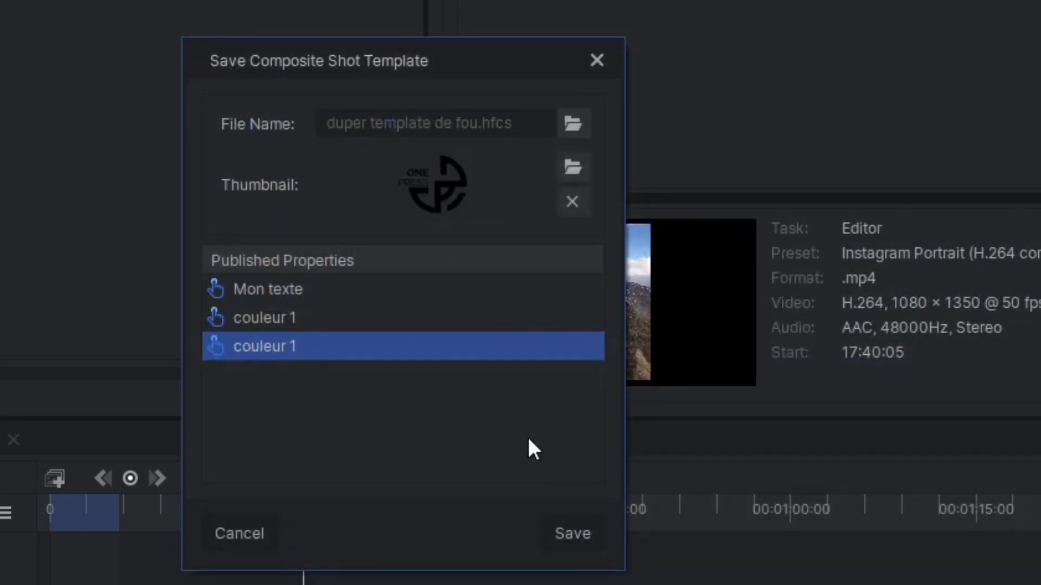
pyautogui.click(561, 531)
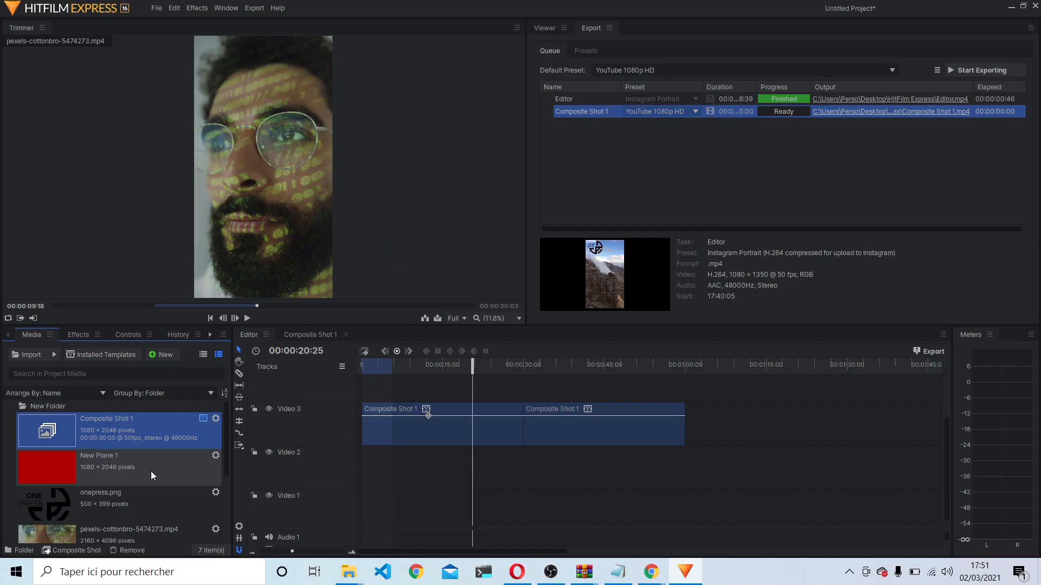
# Step: Import the "duper template de fou" composite shot template from the desktop into the project media
pyautogui.scroll(-3, 151, 470)
pyautogui.scroll(3, 153, 470)
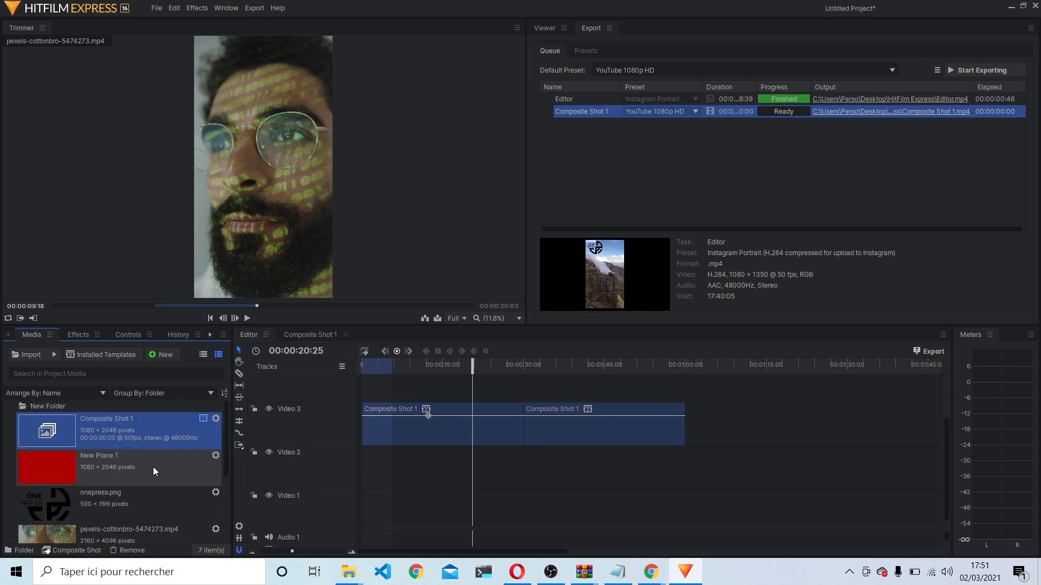
pyautogui.click(38, 359)
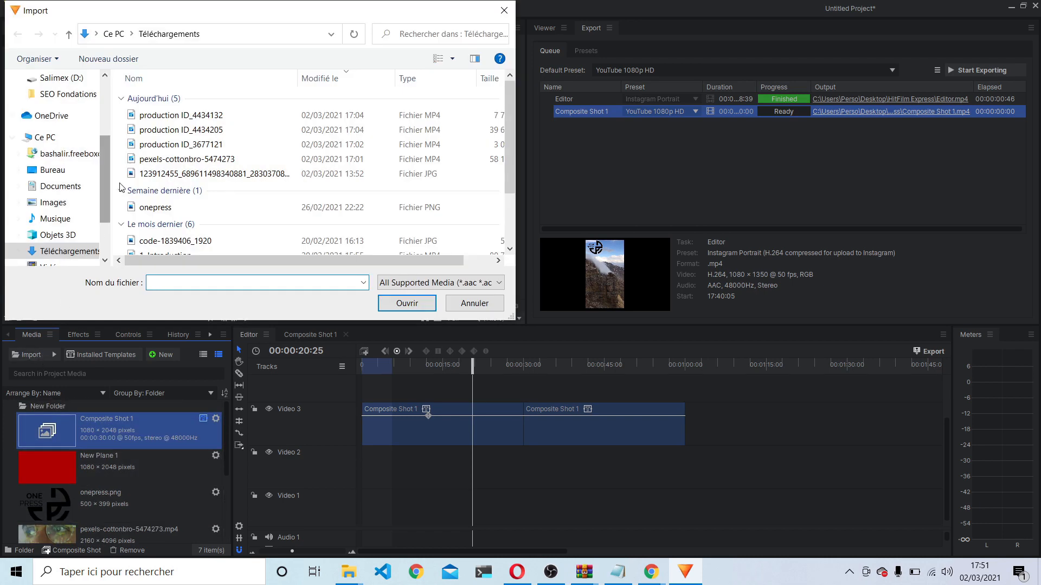
pyautogui.click(52, 170)
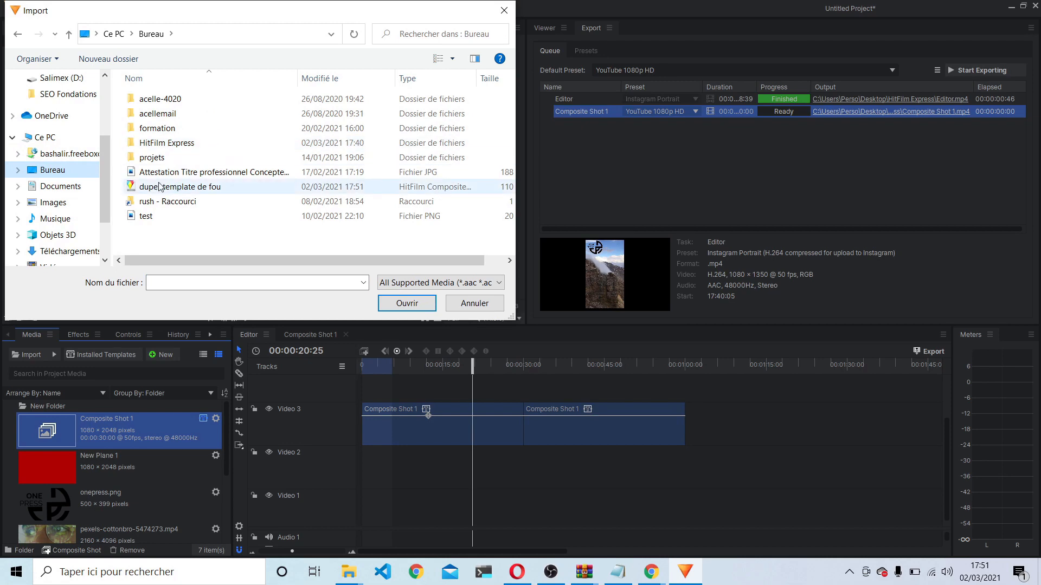
pyautogui.click(217, 187)
pyautogui.click(392, 303)
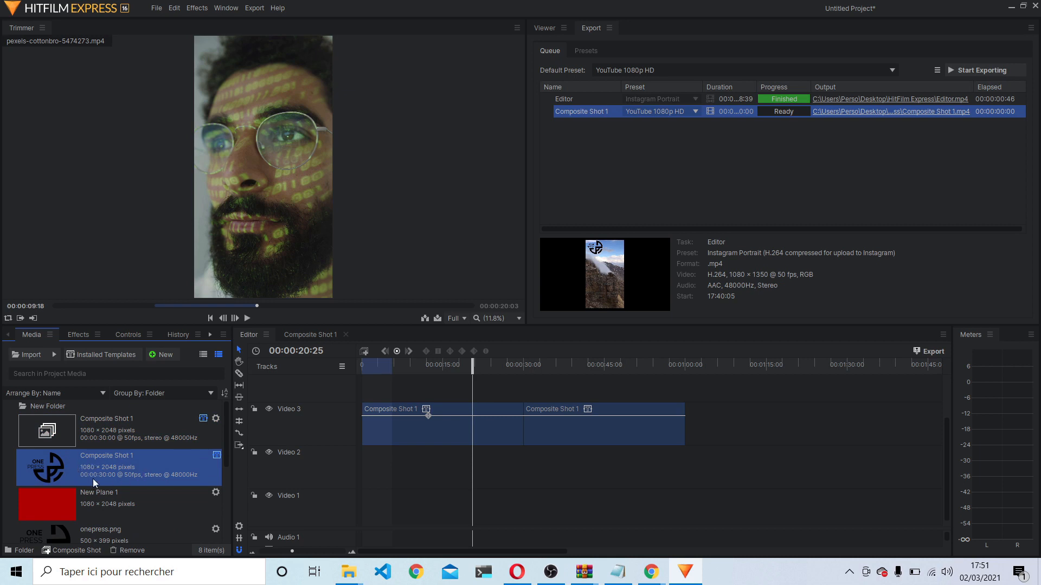
# Step: Delete the original Composite Shot 1 without the logo thumbnail from the project media and return the Editor playhead to the start
pyautogui.click(112, 434)
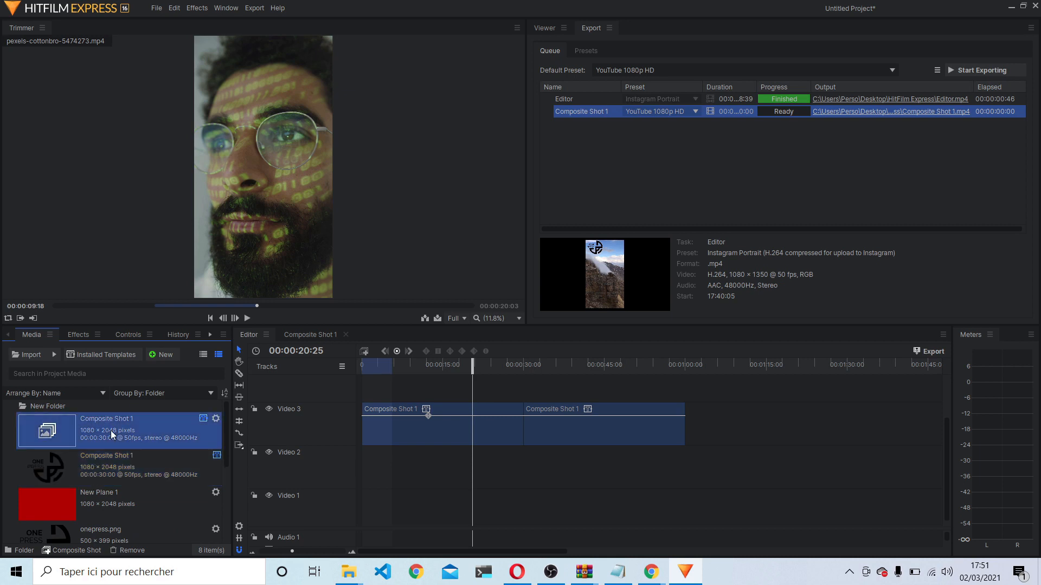
pyautogui.press('Delete')
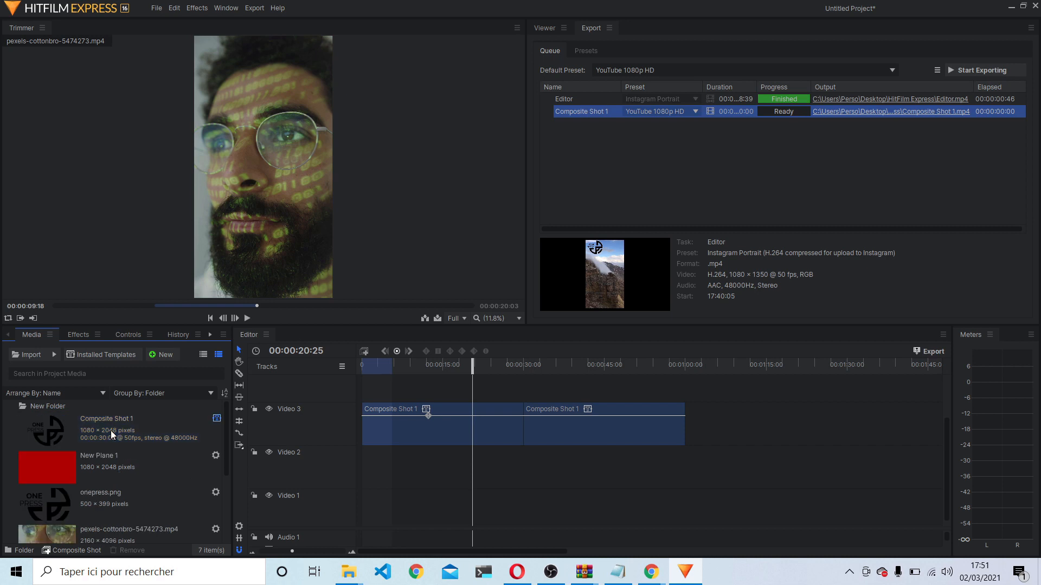
pyautogui.click(67, 432)
pyautogui.moveTo(472, 367); pyautogui.dragTo(317, 376)
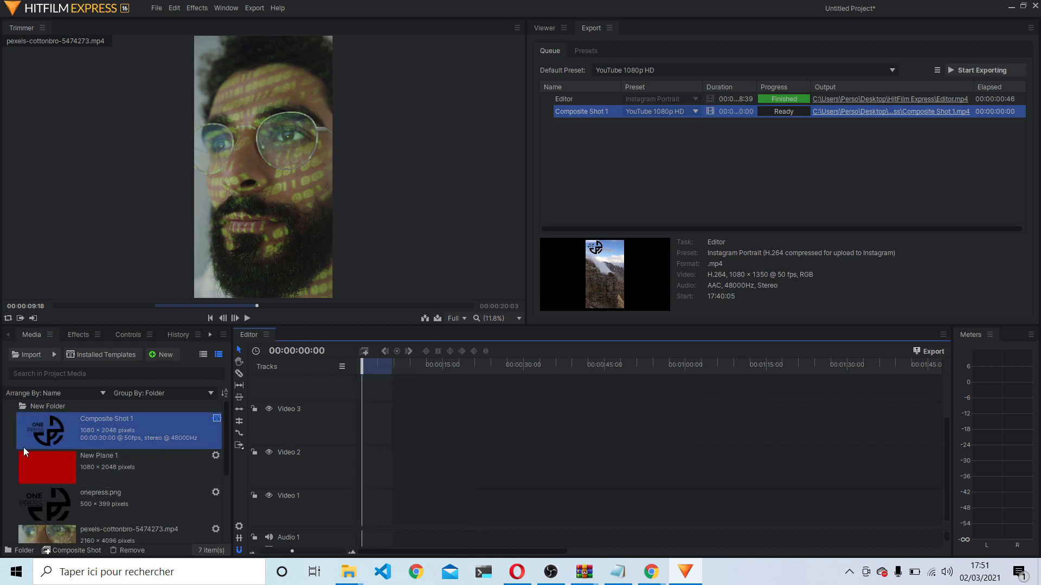
pyautogui.click(70, 432)
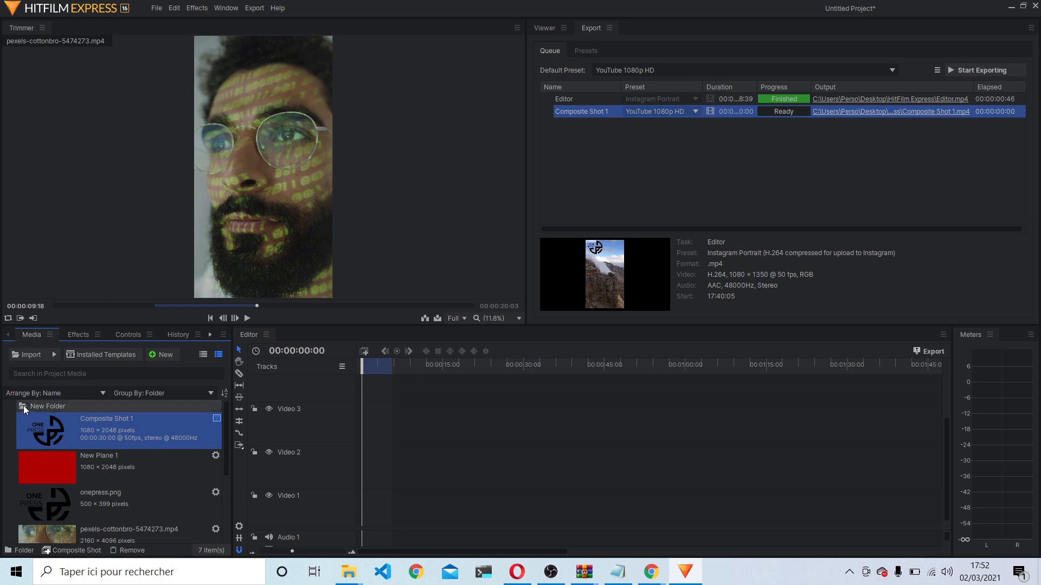
pyautogui.click(64, 407)
pyautogui.scroll(-1, 64, 407)
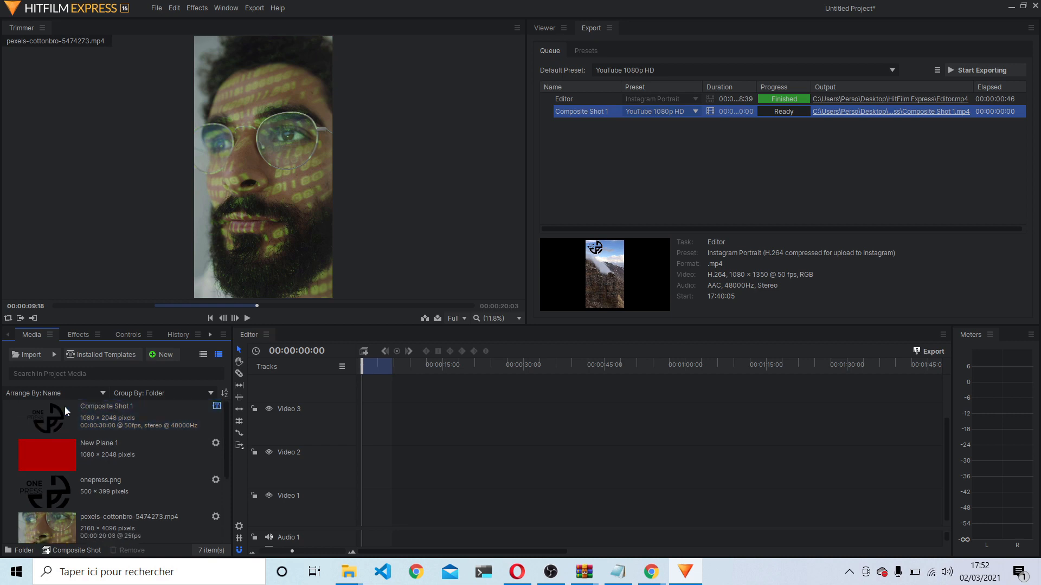
# Step: Place the imported Composite Shot 1 at the start of the Video 3 track and scrub through it in the Viewer
pyautogui.click(91, 431)
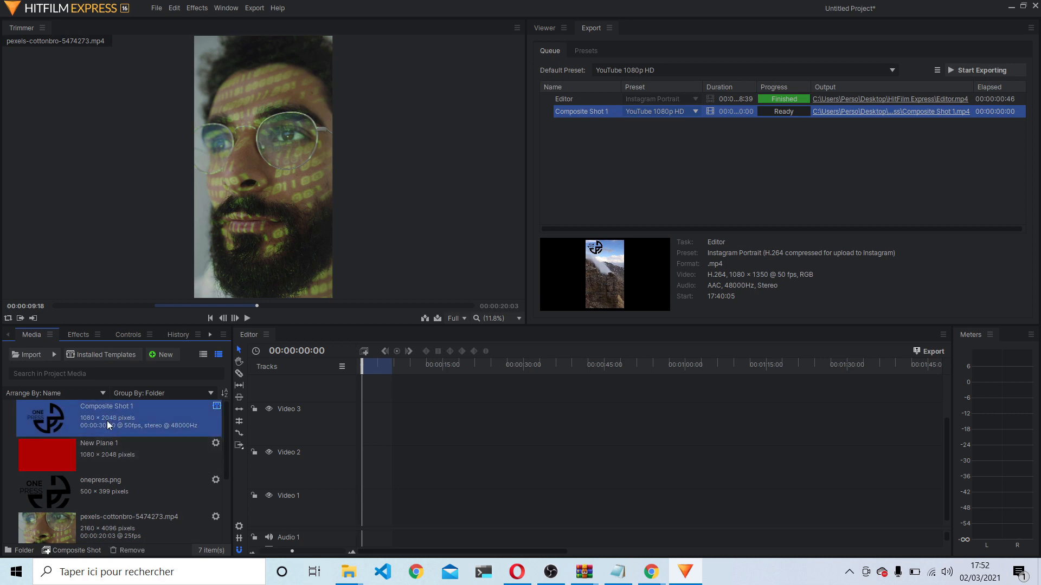
pyautogui.moveTo(88, 415); pyautogui.dragTo(359, 407)
pyautogui.click(416, 365)
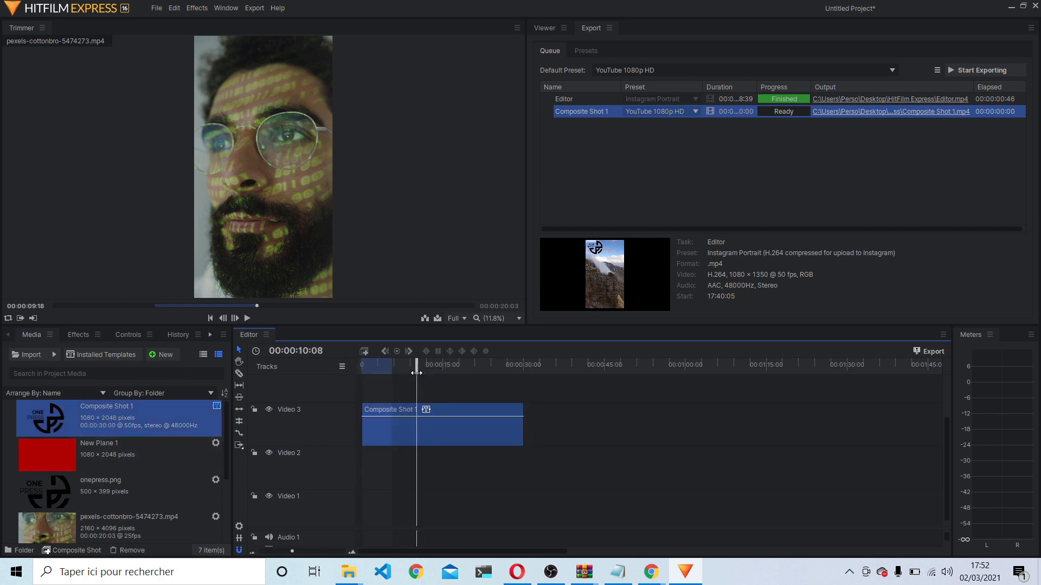
pyautogui.click(544, 28)
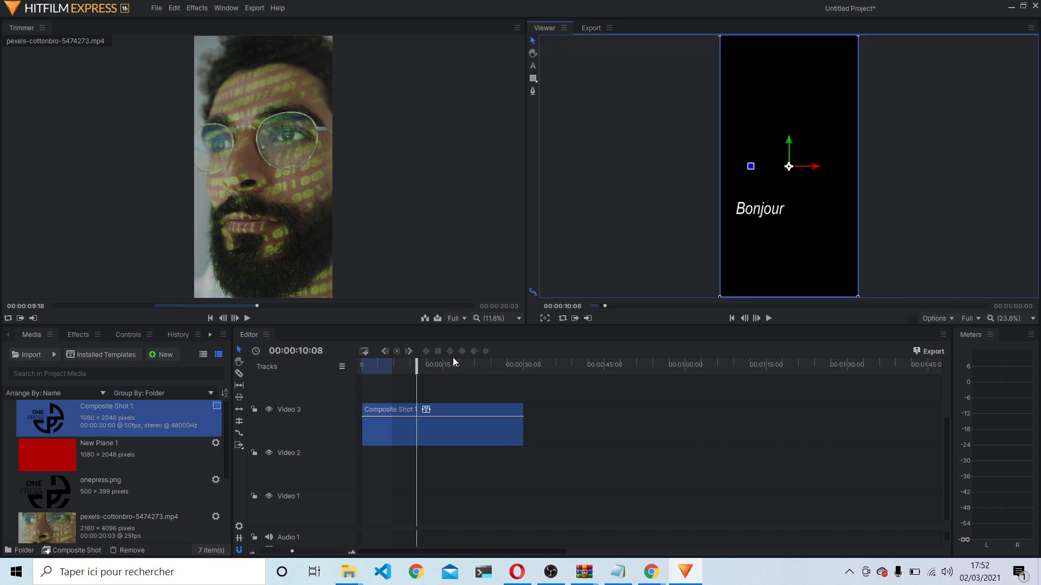
pyautogui.moveTo(456, 363); pyautogui.dragTo(382, 364)
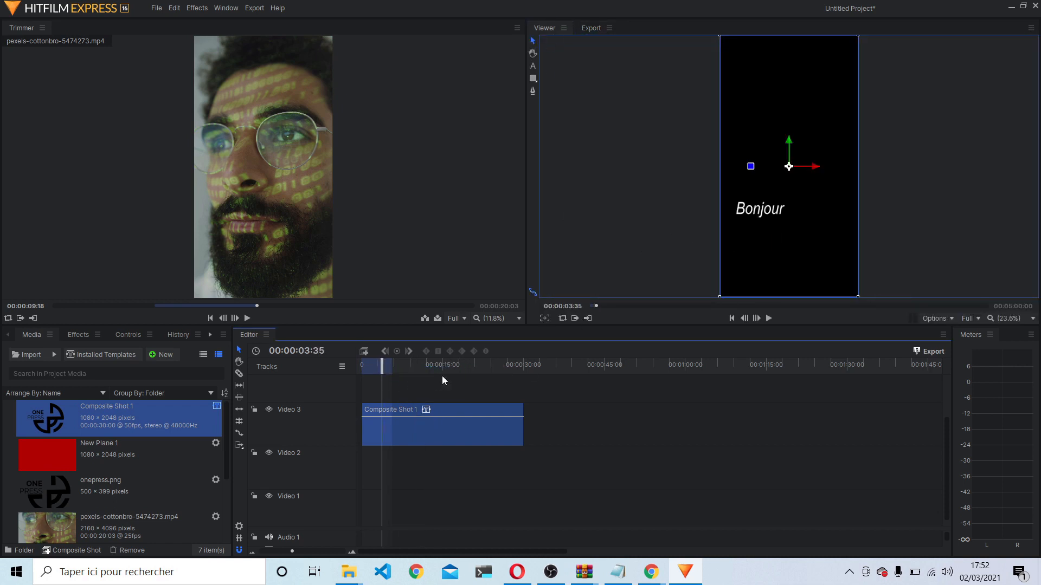
# Step: Change the Composite Shot 1 clip's published text property Mon texte to "au revoir"
pyautogui.click(131, 334)
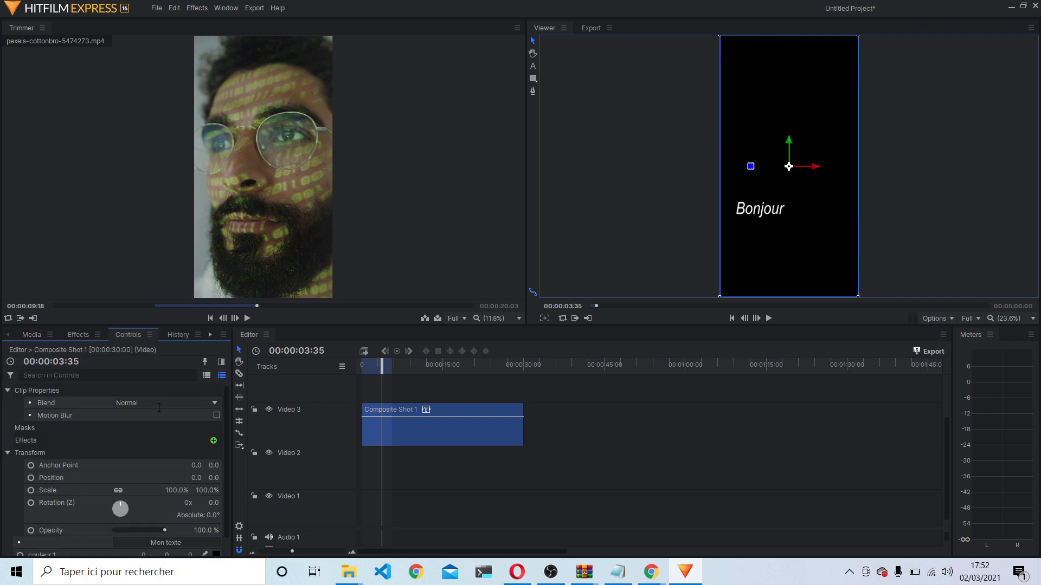
pyautogui.scroll(-2, 181, 457)
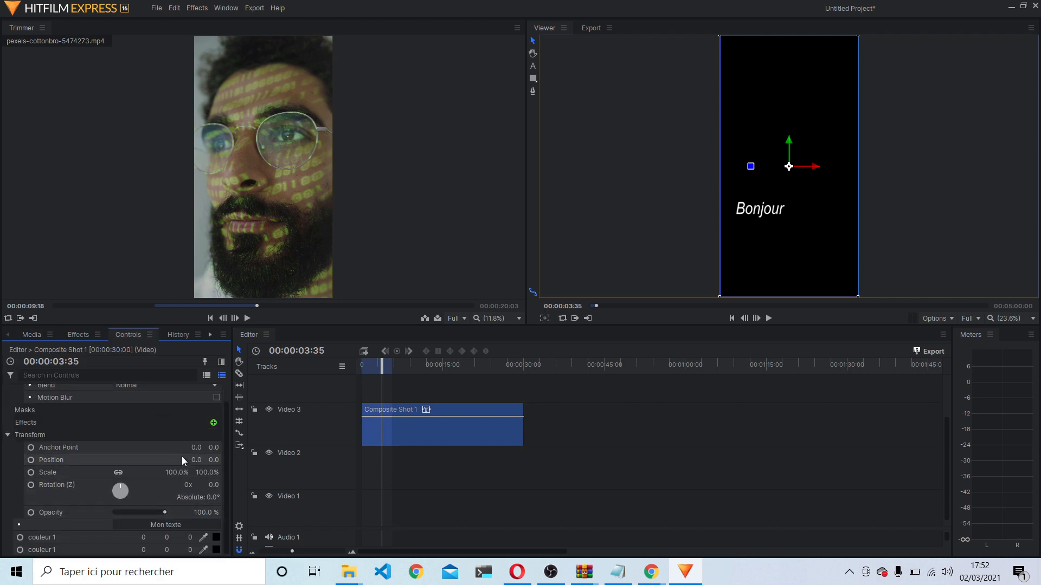
pyautogui.doubleClick(172, 522)
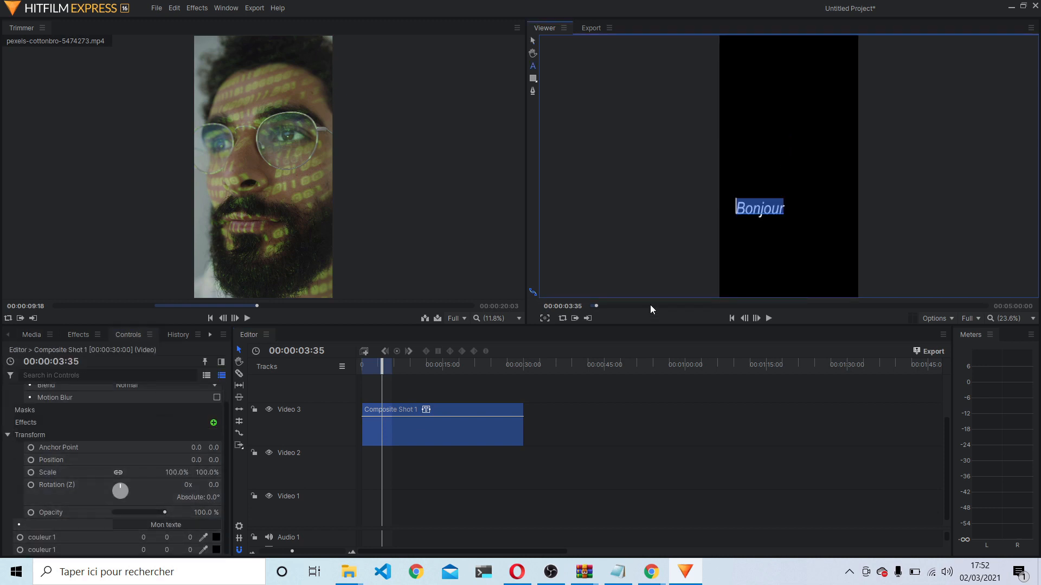
pyautogui.write('au re')
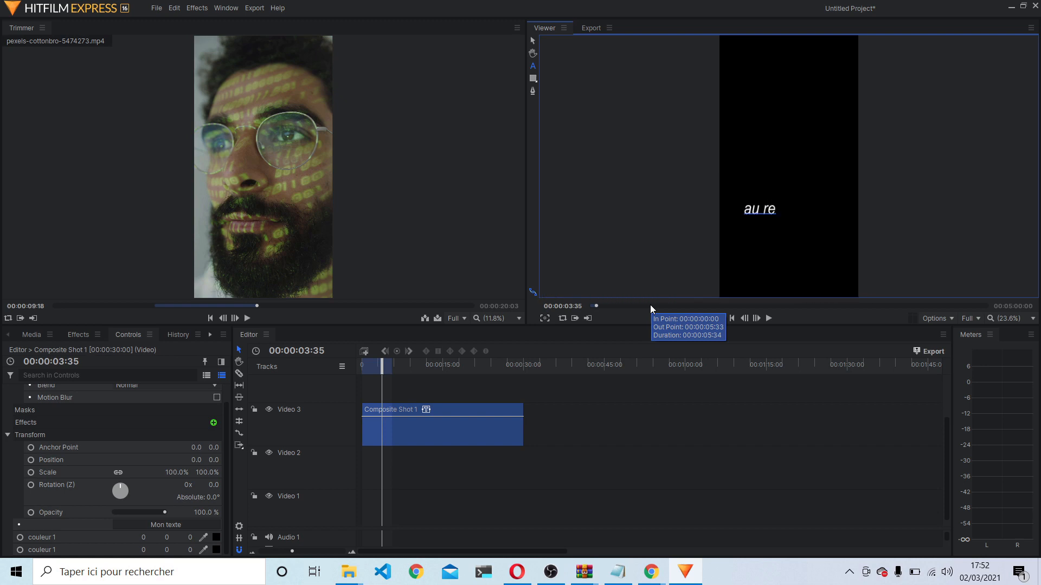
pyautogui.write('voir')
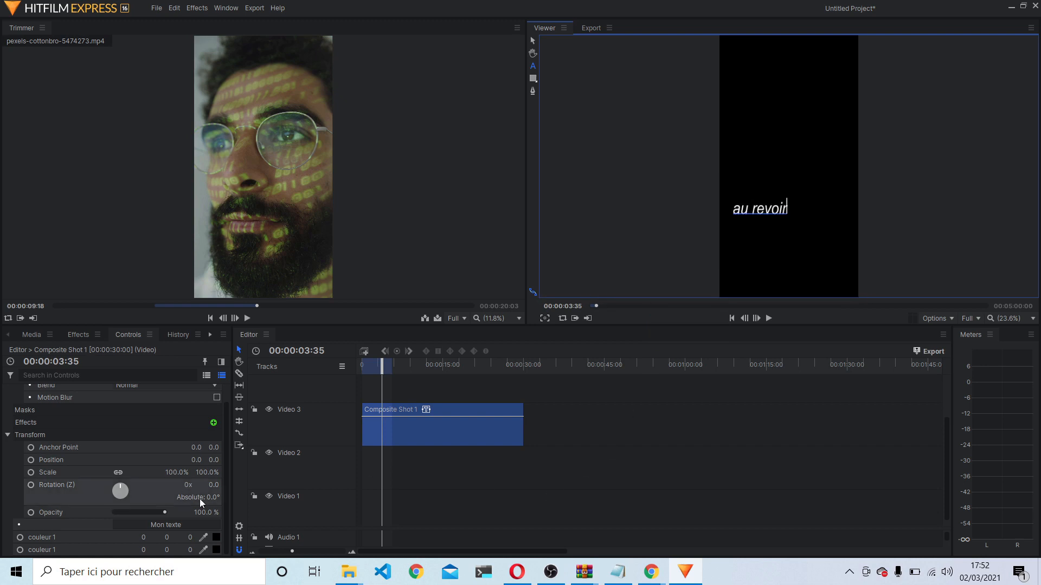
pyautogui.click(87, 538)
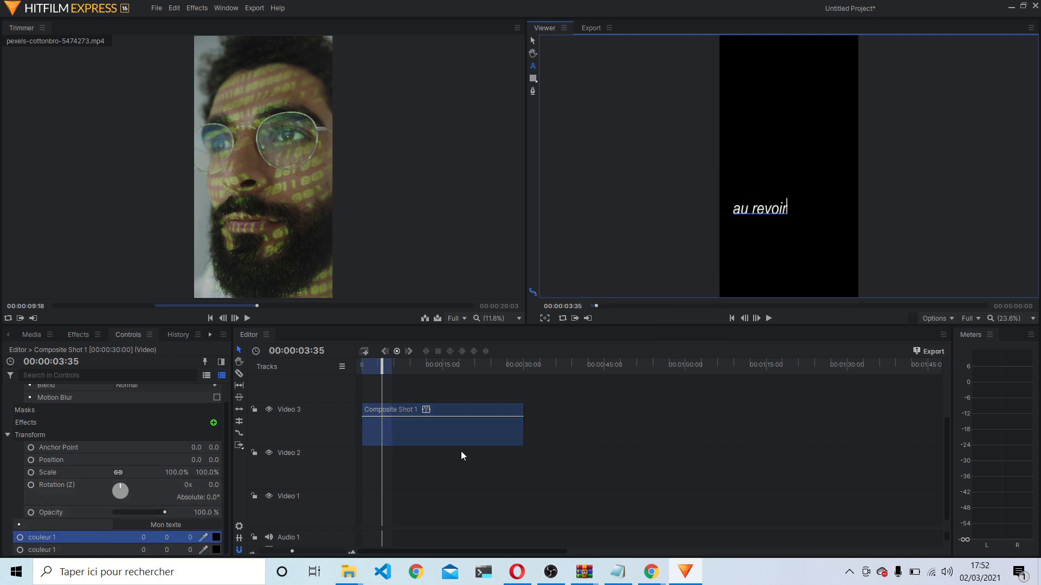
pyautogui.click(492, 457)
# Step: Add a second Composite Shot 1 instance on Video 3 just after the first clip and preview it at about 00:00:36:29
pyautogui.click(34, 340)
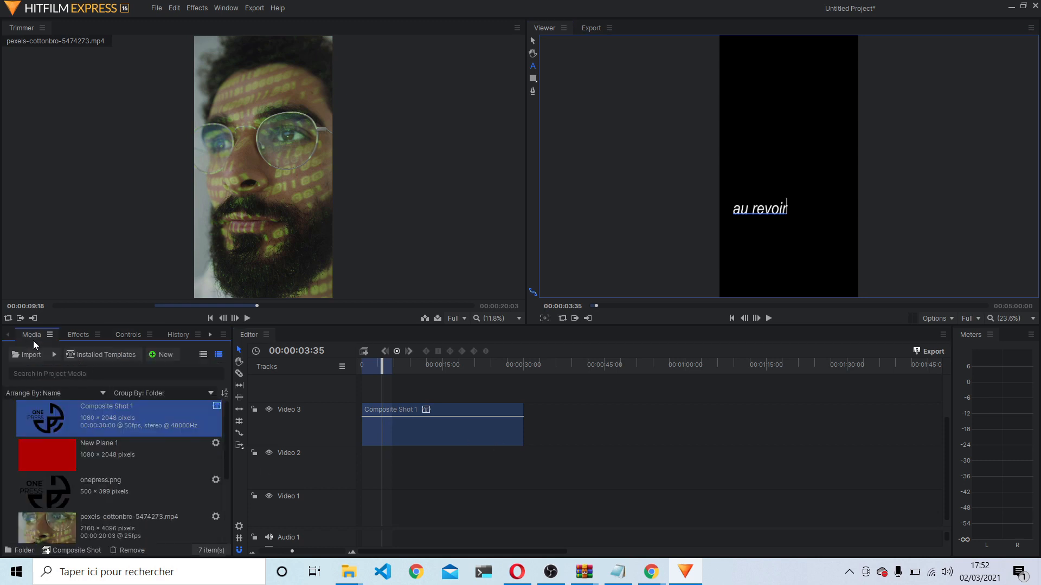
pyautogui.moveTo(85, 421); pyautogui.dragTo(529, 404)
pyautogui.click(540, 364)
pyautogui.moveTo(542, 362)
pyautogui.mouseDown()
pyautogui.moveTo(567, 364)
pyautogui.moveTo(476, 366)
pyautogui.moveTo(474, 380)
pyautogui.moveTo(559, 374)
pyautogui.mouseUp()
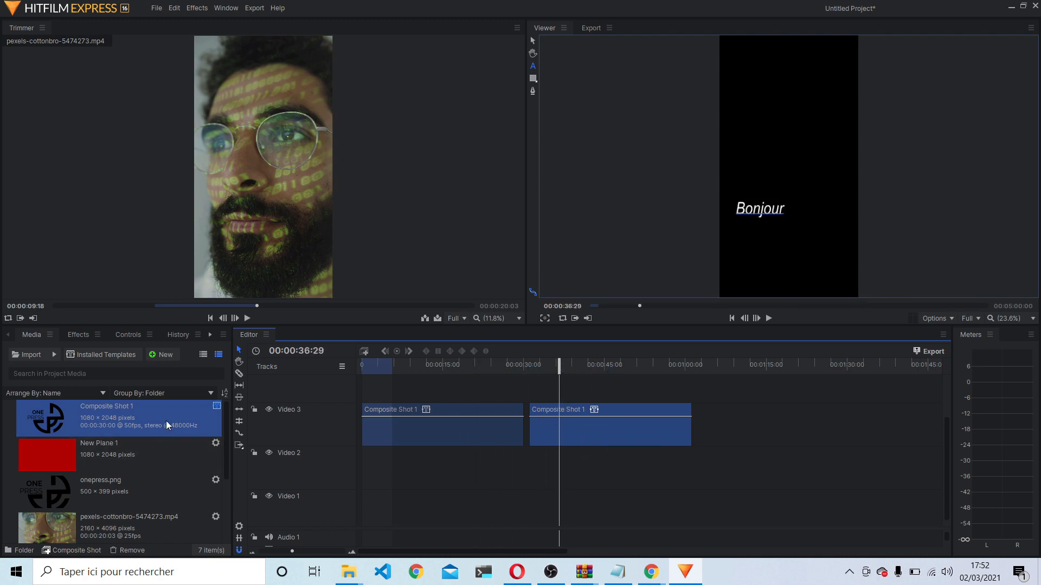